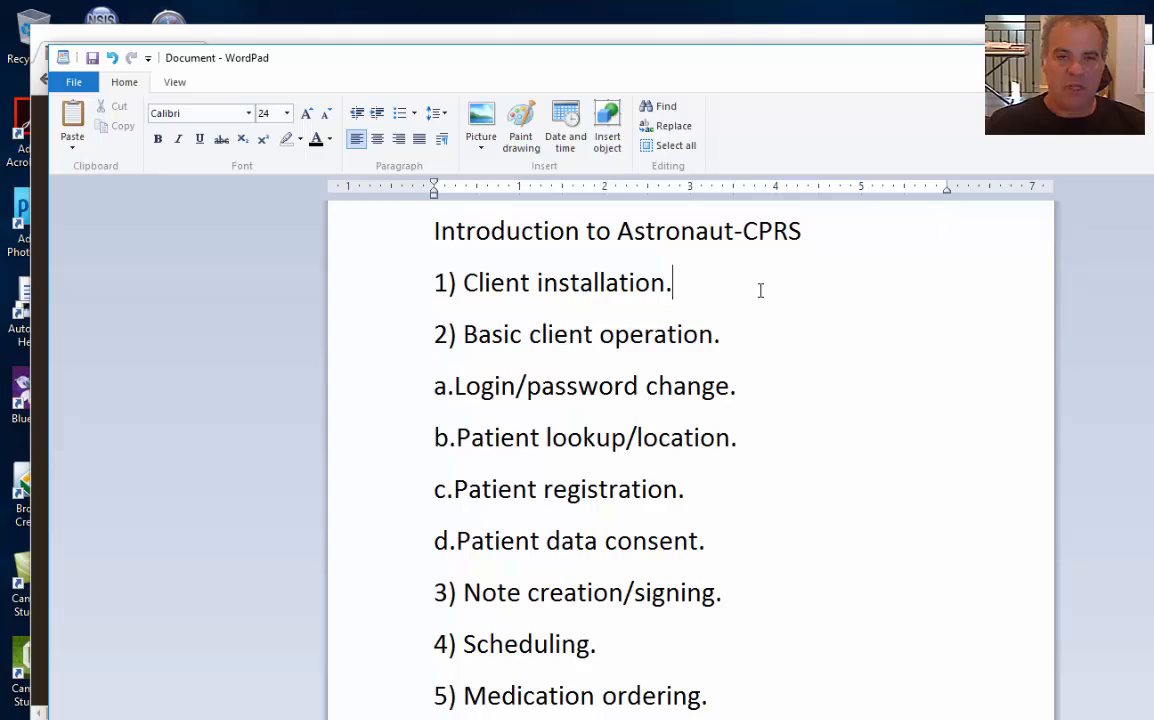
Review the outline's patient registration and Scheduling items, then switch to the Astronaut VistA site
key("Down")
key("Down")
key("Down")
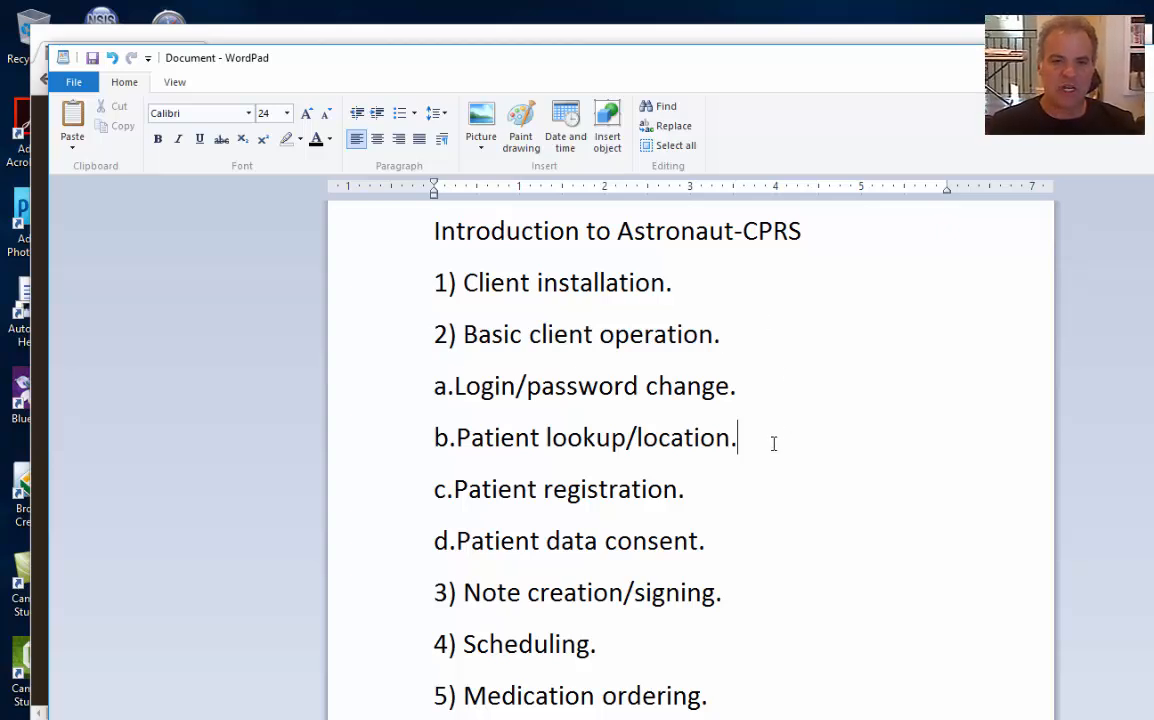
left_click(770, 503)
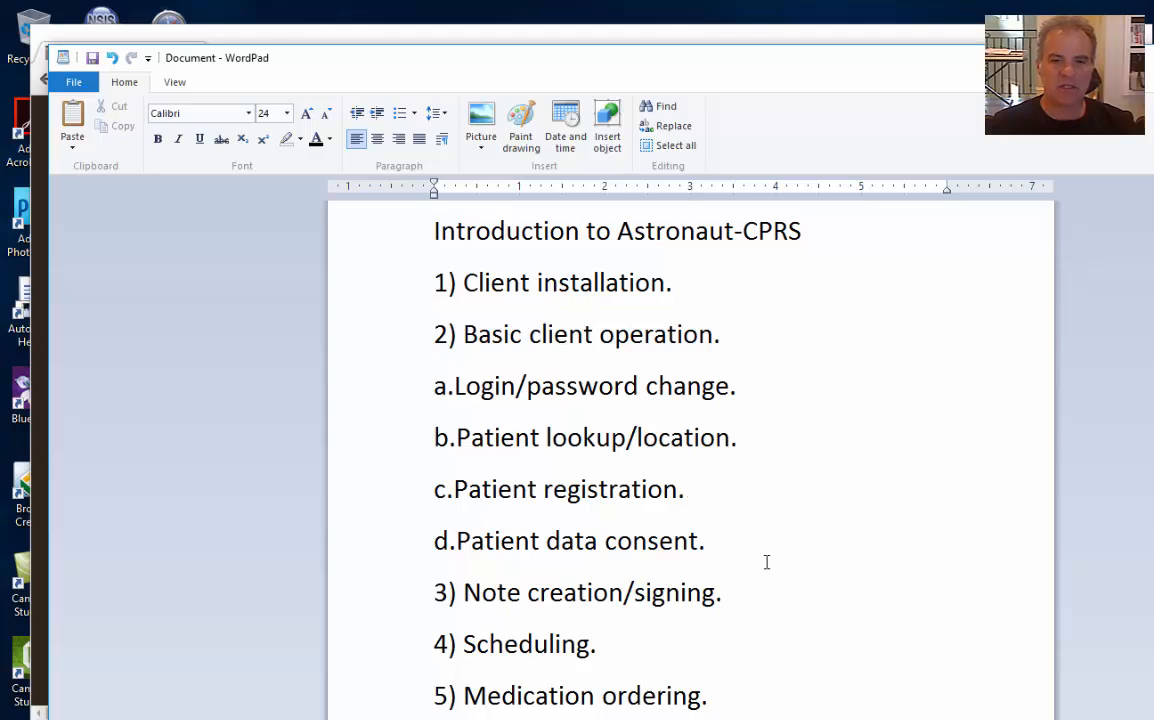
left_click(740, 640)
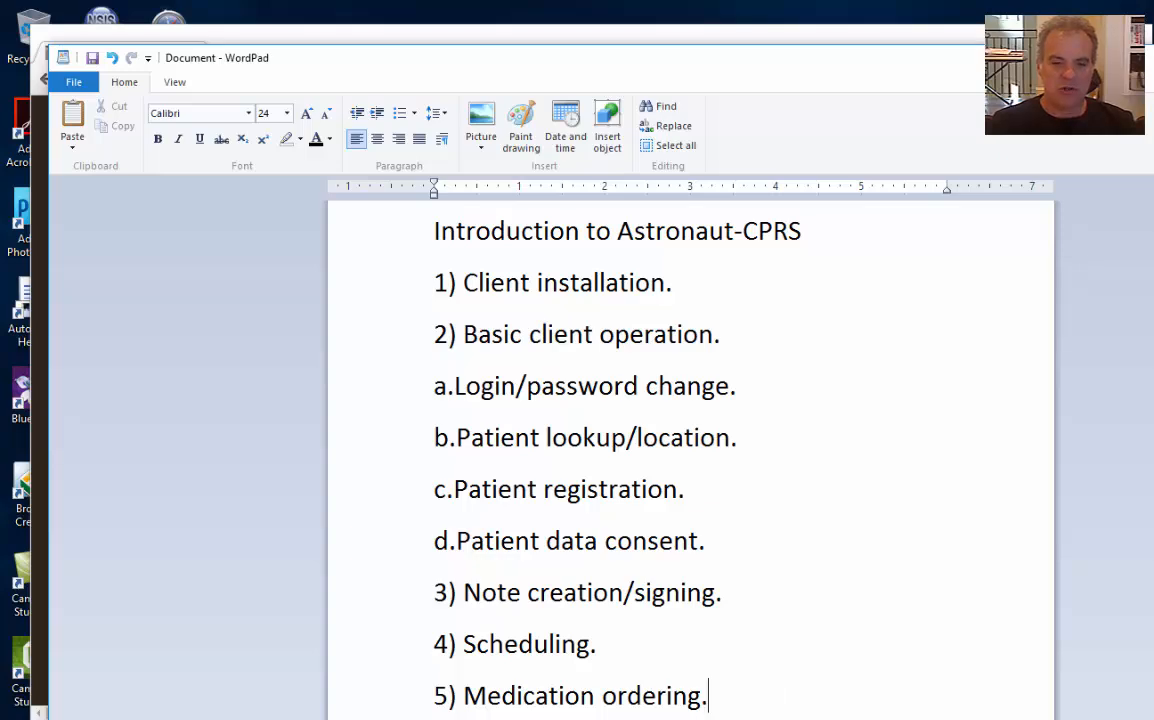
key("alt+Tab")
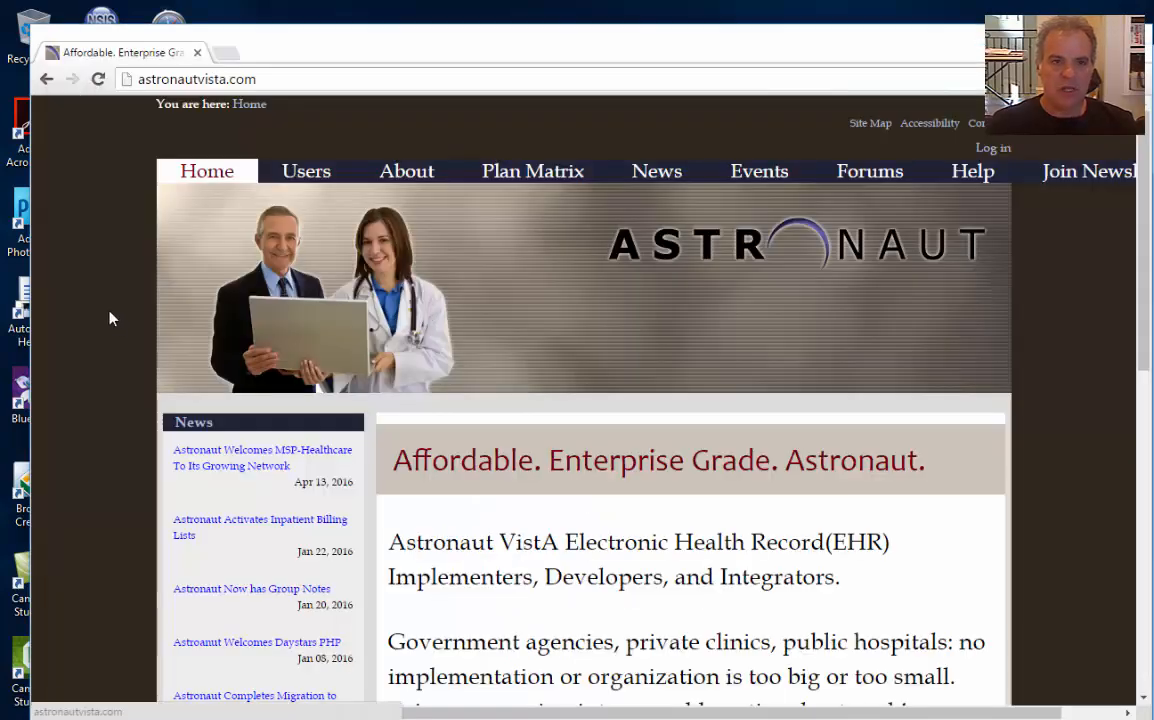
Follow Help's 'How-to Install Astronaut VistA Server and Client' page to its sourceforge.net download link
left_click(972, 171)
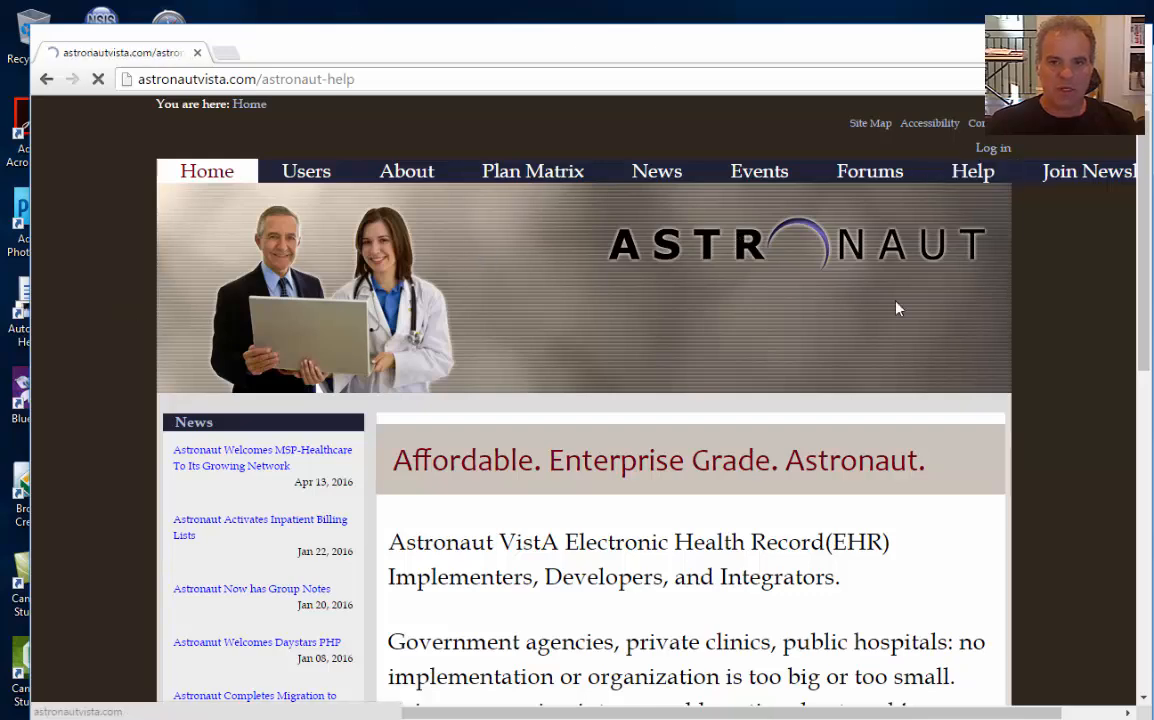
scroll(787, 280, "down", 5)
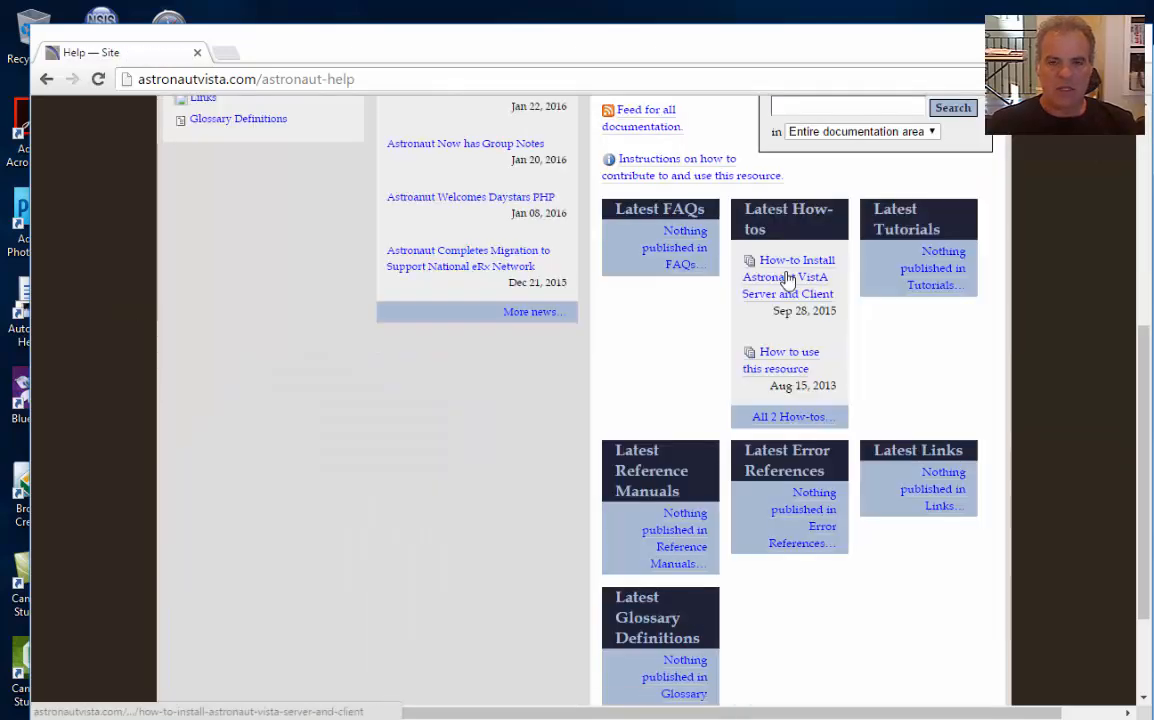
left_click(787, 280)
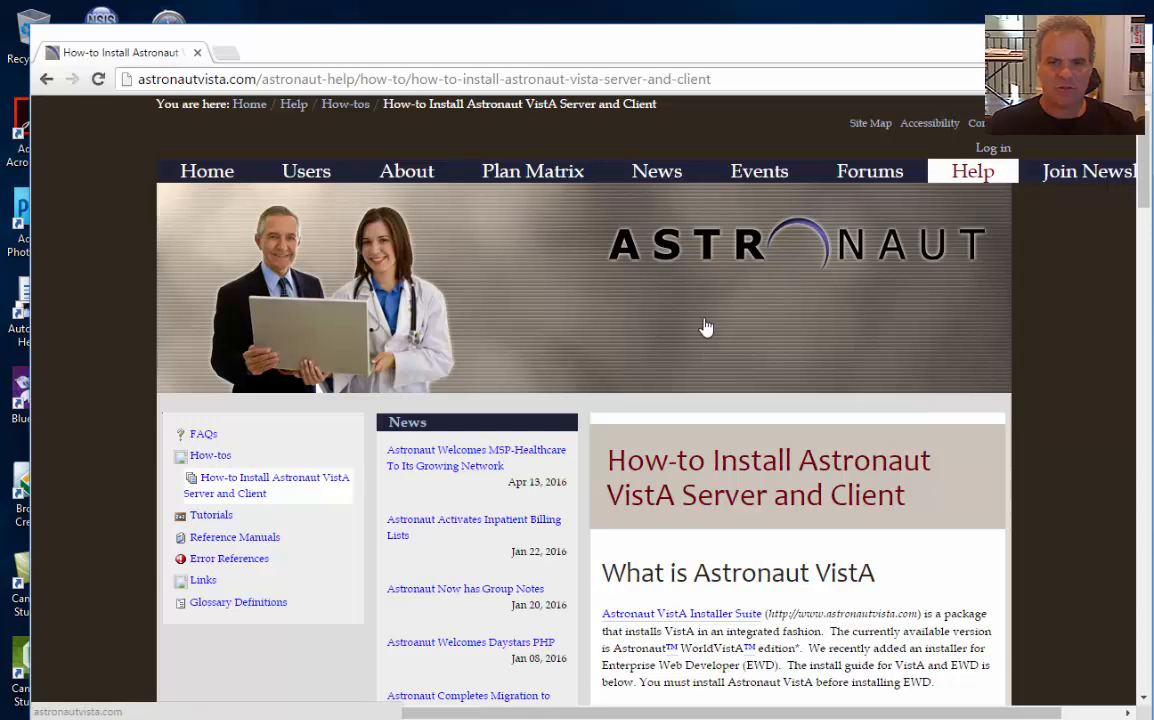
scroll(706, 327, "down", 7)
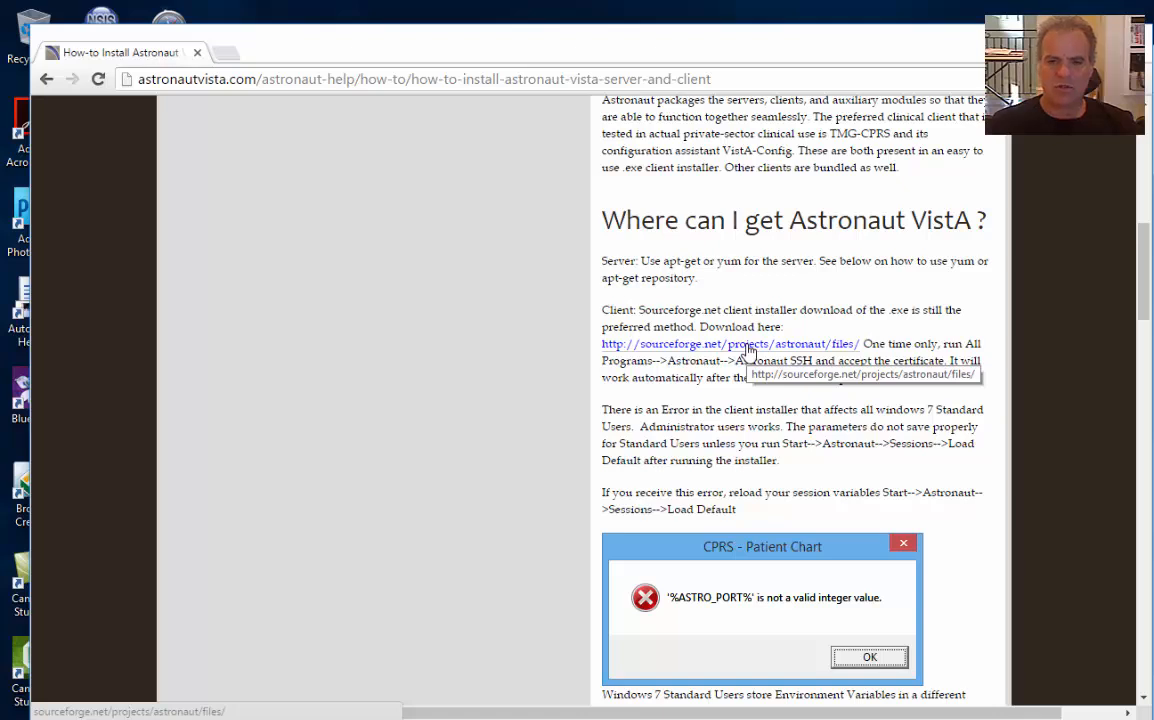
left_click(747, 346)
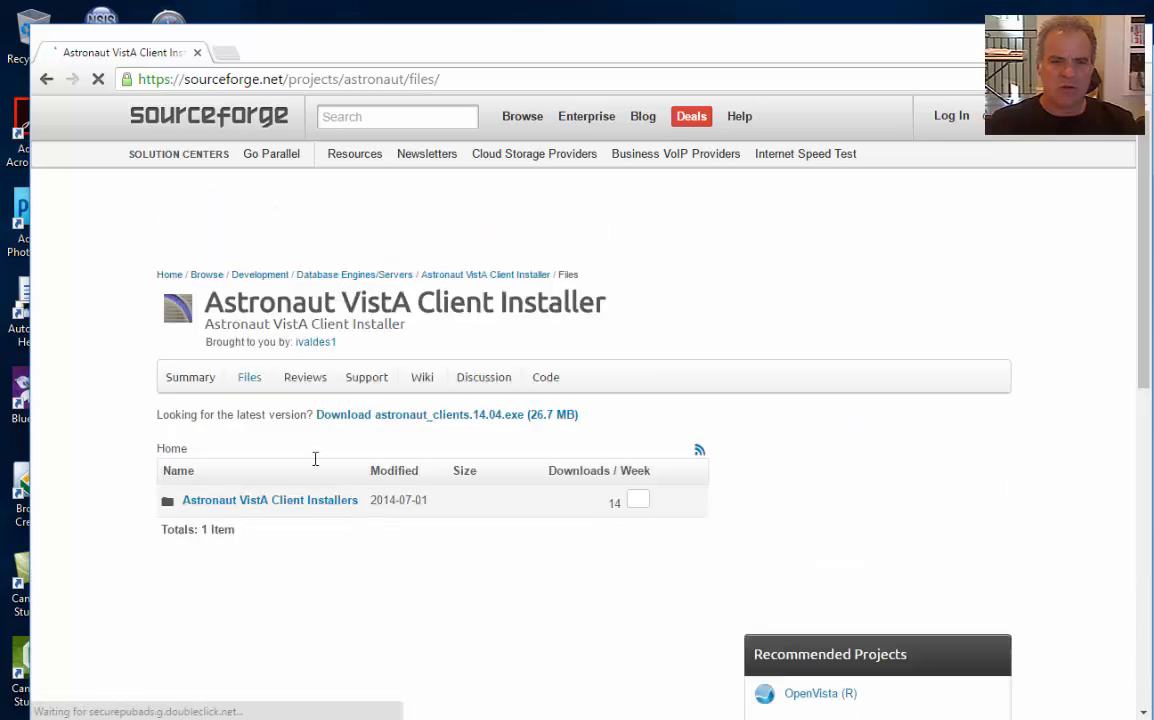
Download astronaut_clients.BETA.16.06.05.exe from the Client Installers BETA folder and run it
left_click(294, 507)
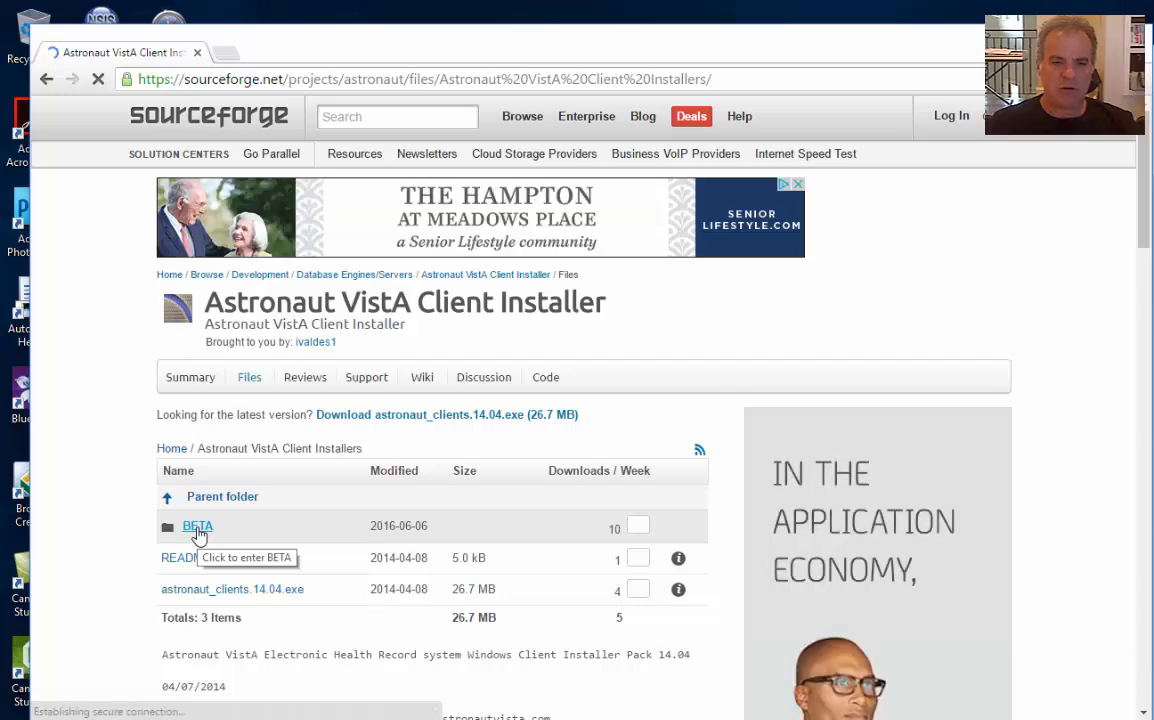
left_click(197, 530)
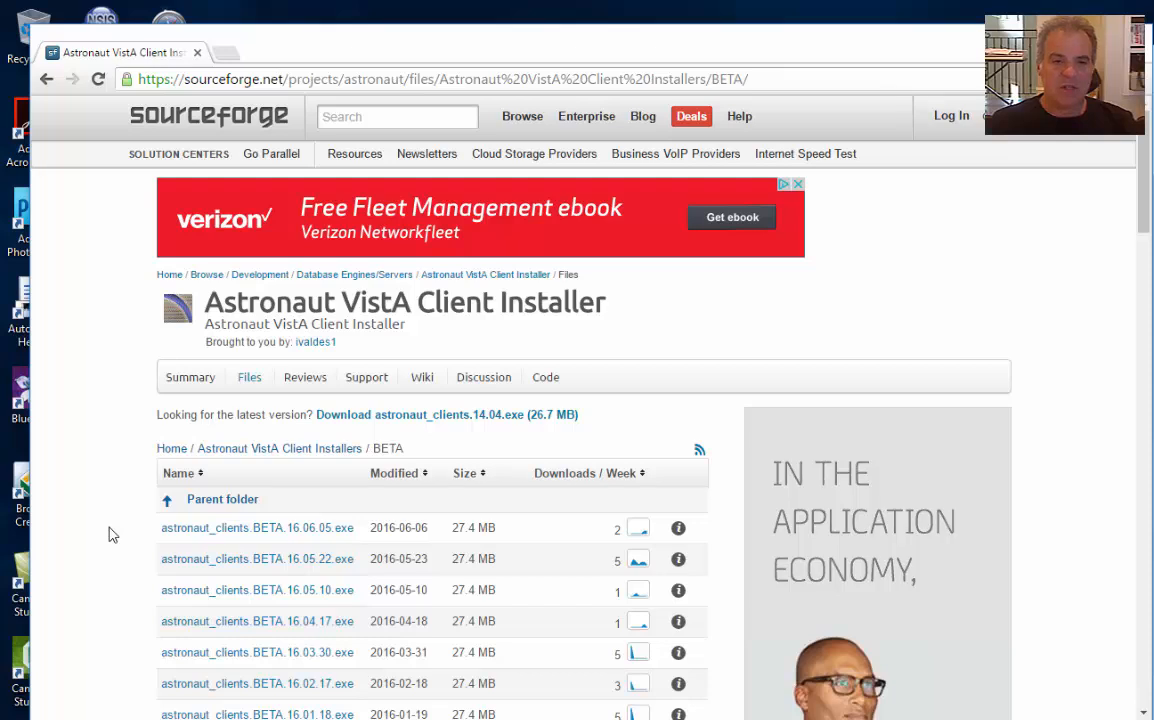
left_click(252, 530)
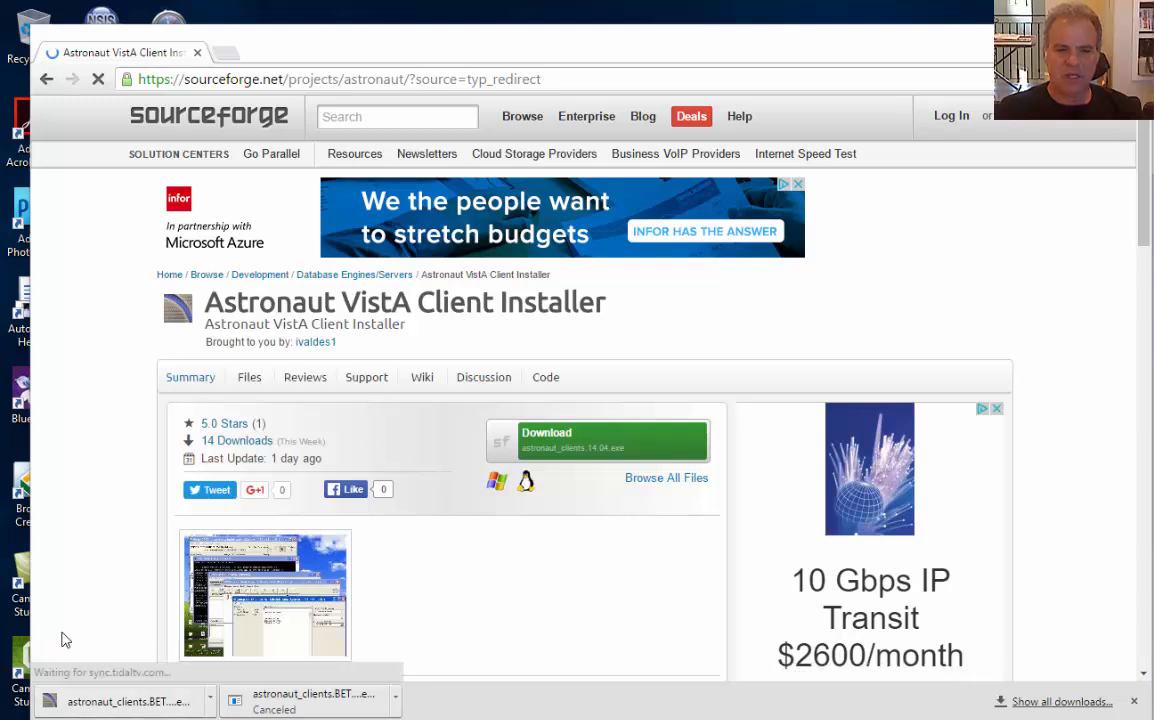
left_click(205, 703)
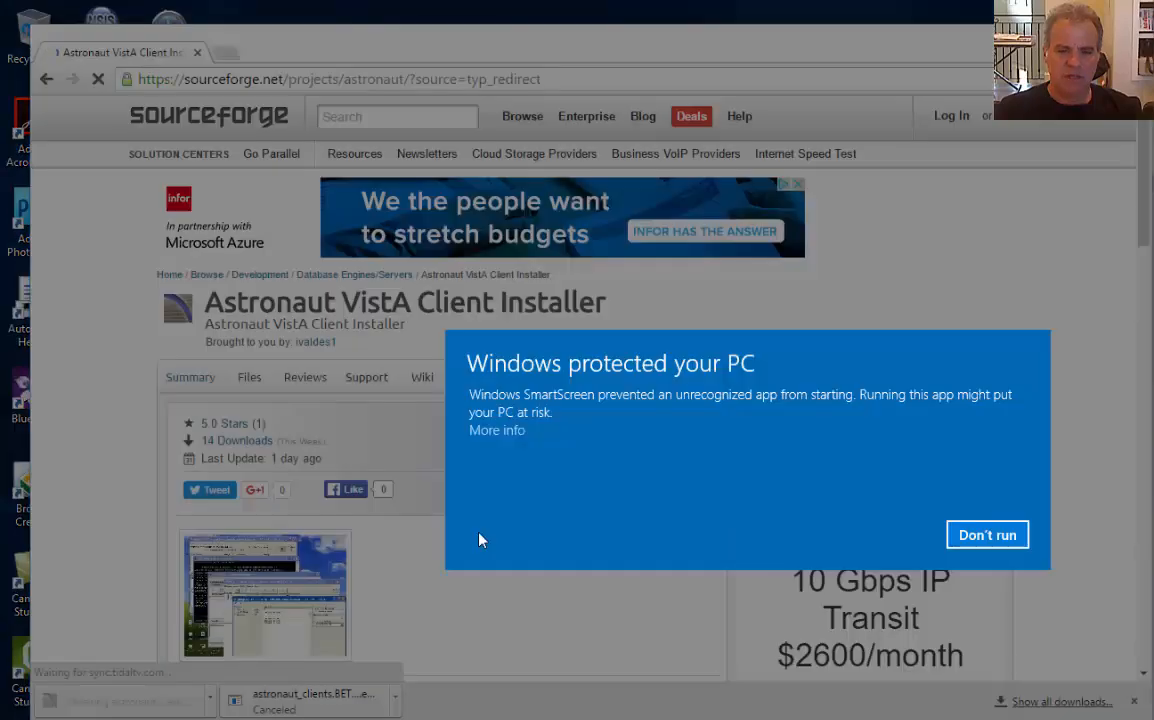
Run the installer past SmartScreen, installing with server 127.0.0.1, port 9260, into C:\Program Files (x86)\VistA
left_click(510, 431)
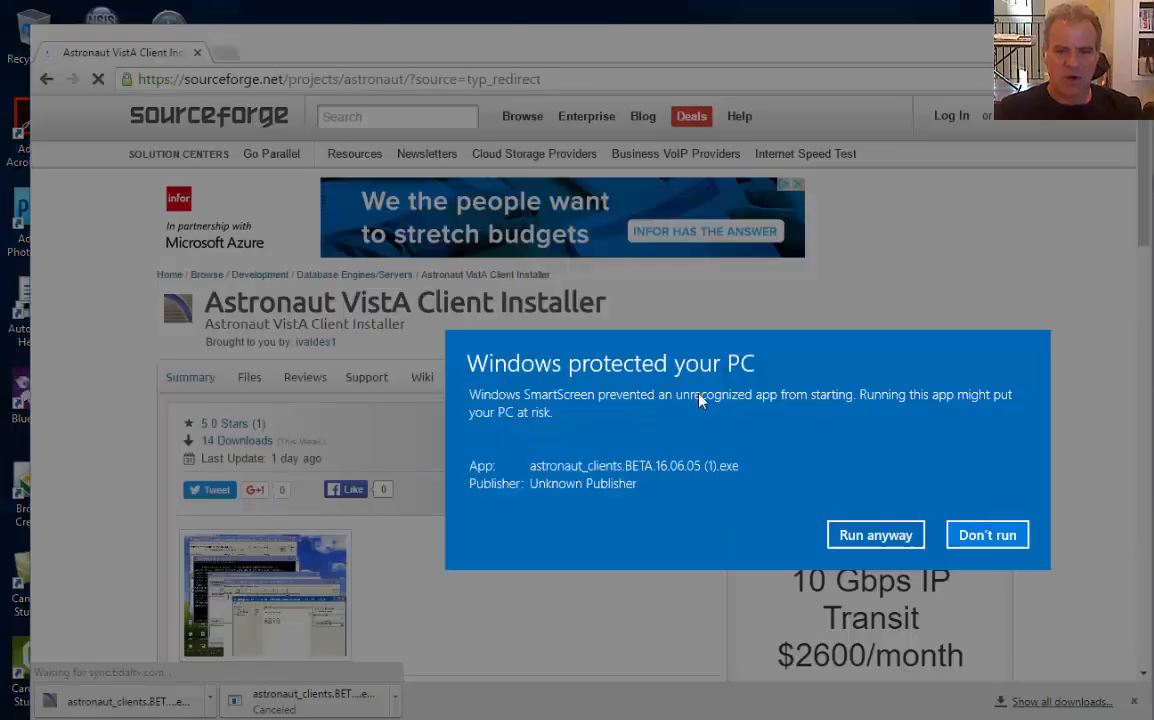
left_click(872, 538)
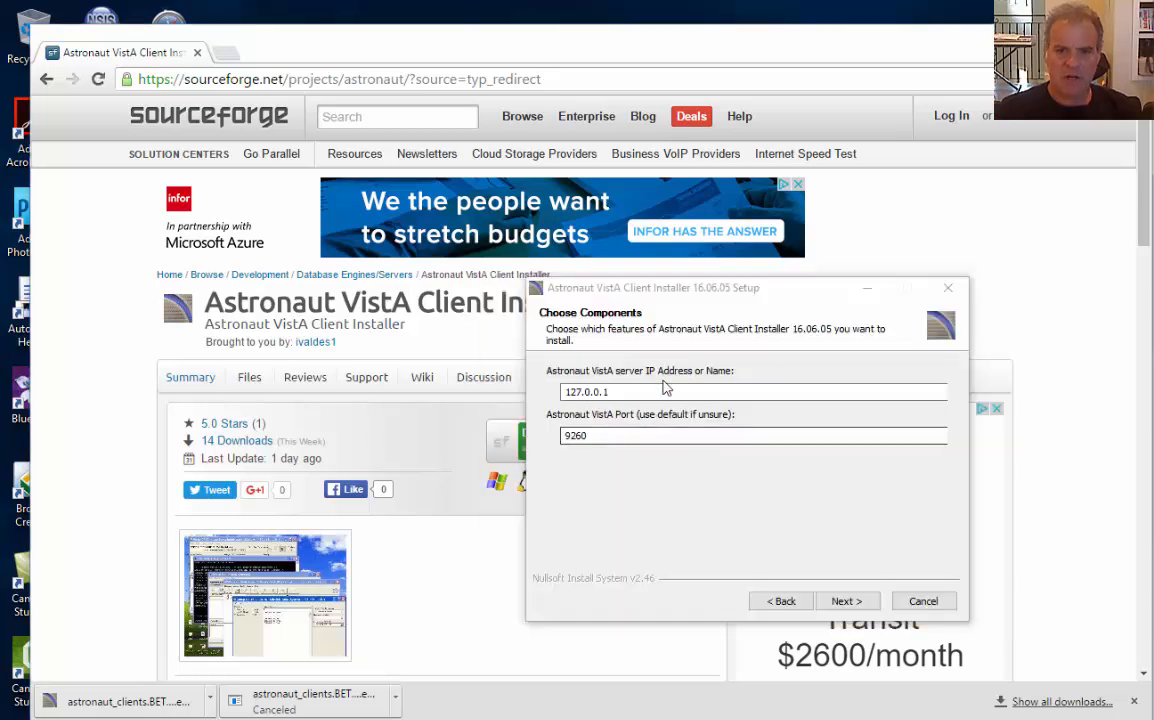
left_click(663, 390)
double_click(656, 392)
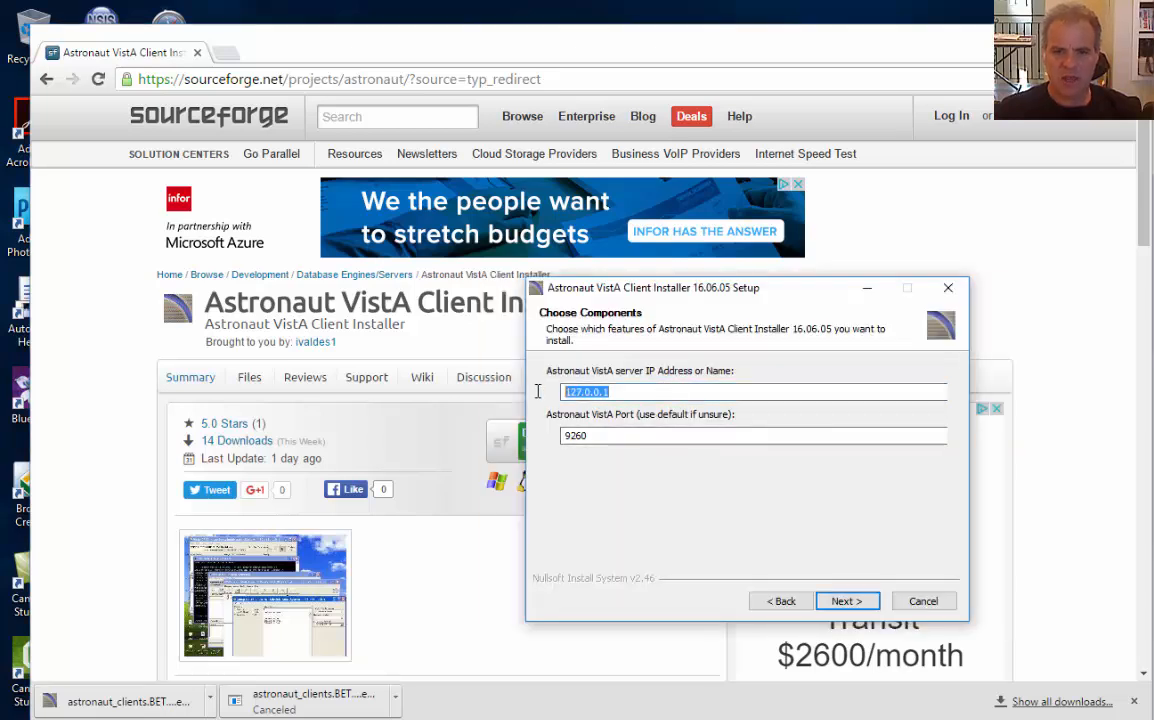
left_click(647, 395)
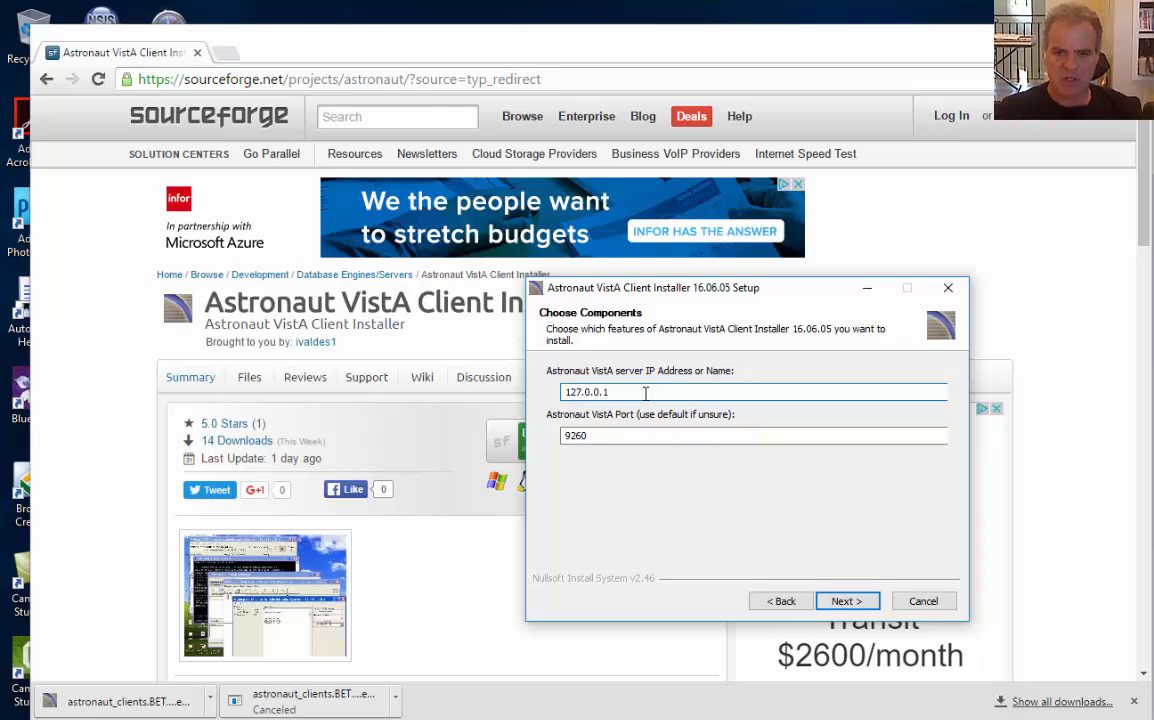
left_click(846, 601)
left_click(848, 602)
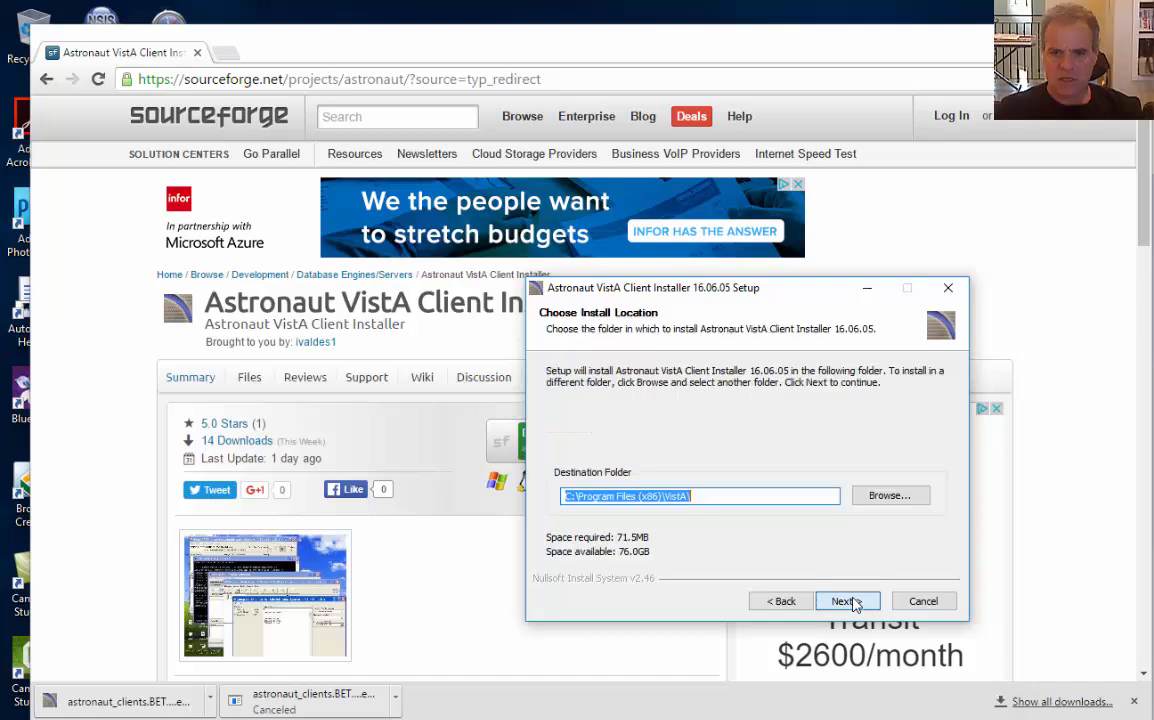
left_click(853, 603)
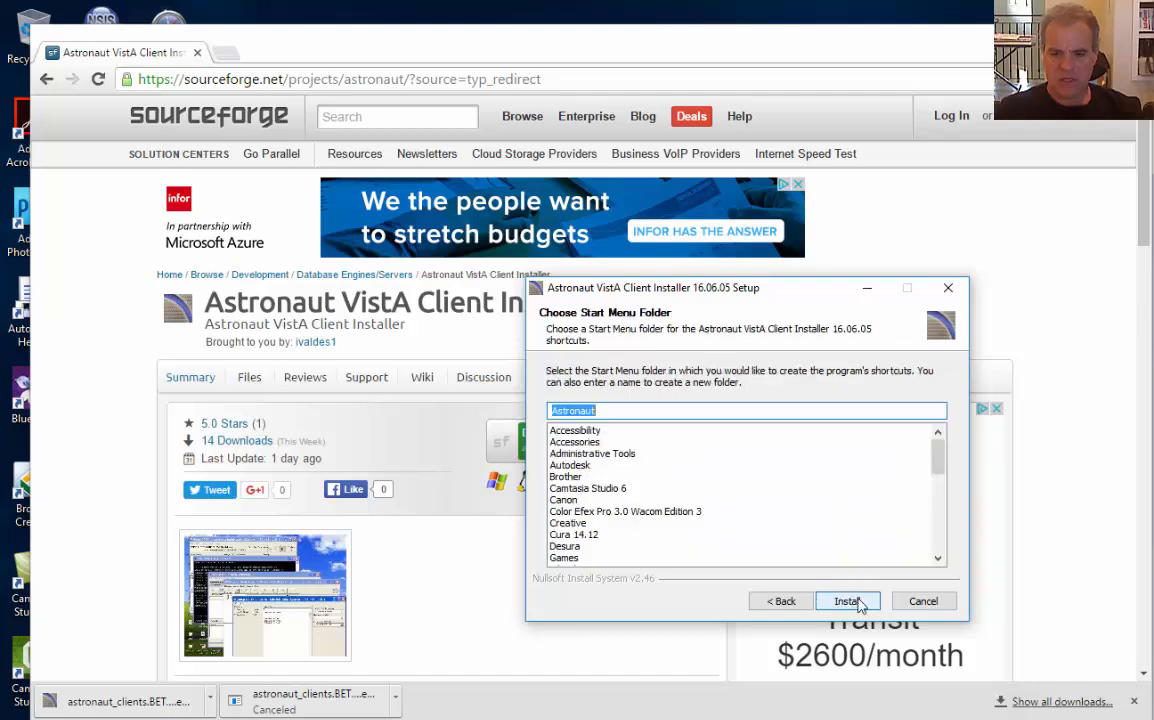
left_click(830, 602)
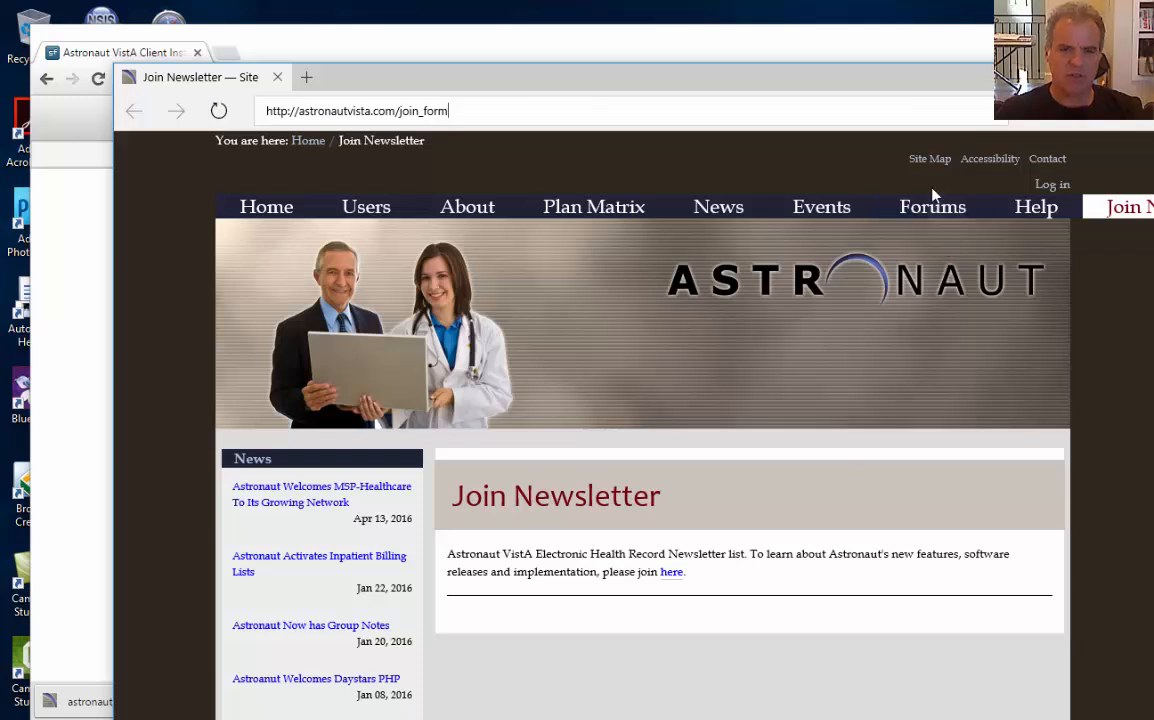
Close the newsletter page and move past the loaded session variables (127.0.0.1, port 9260)
left_click(1150, 77)
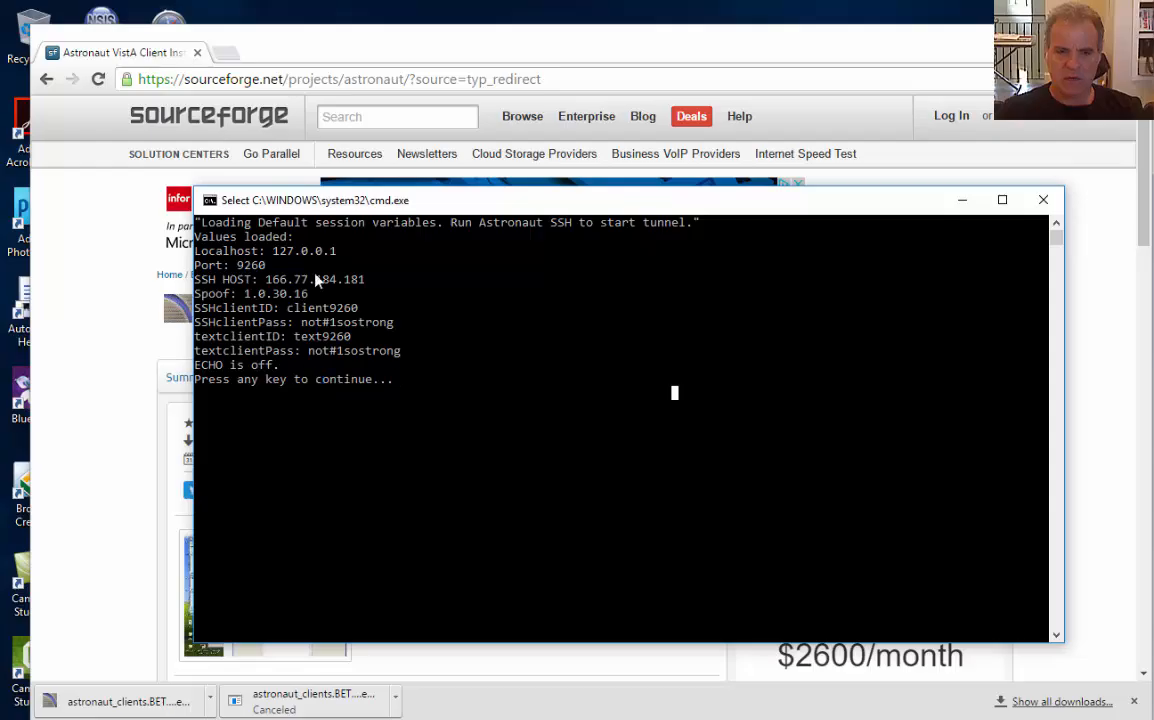
key("super")
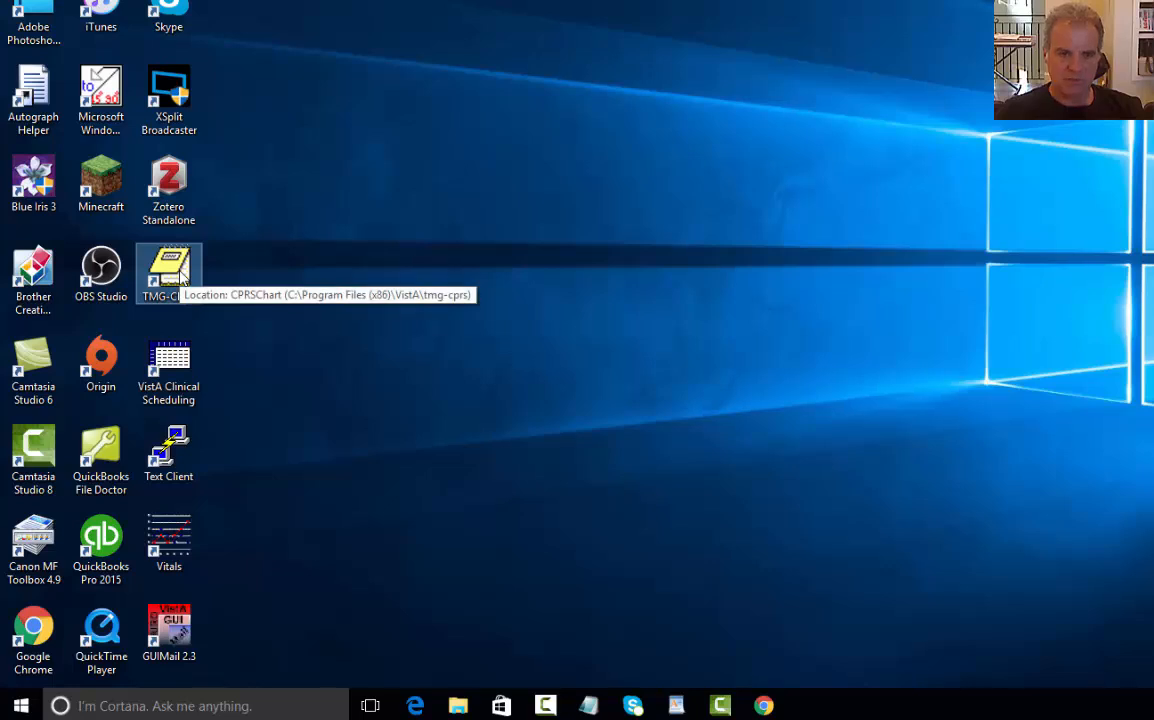
Move the TMG-CPRS shortcut and launch Astronaut SSH from the Astronaut Start menu folder, trusting the host key
left_click_drag(180, 281, 177, 460)
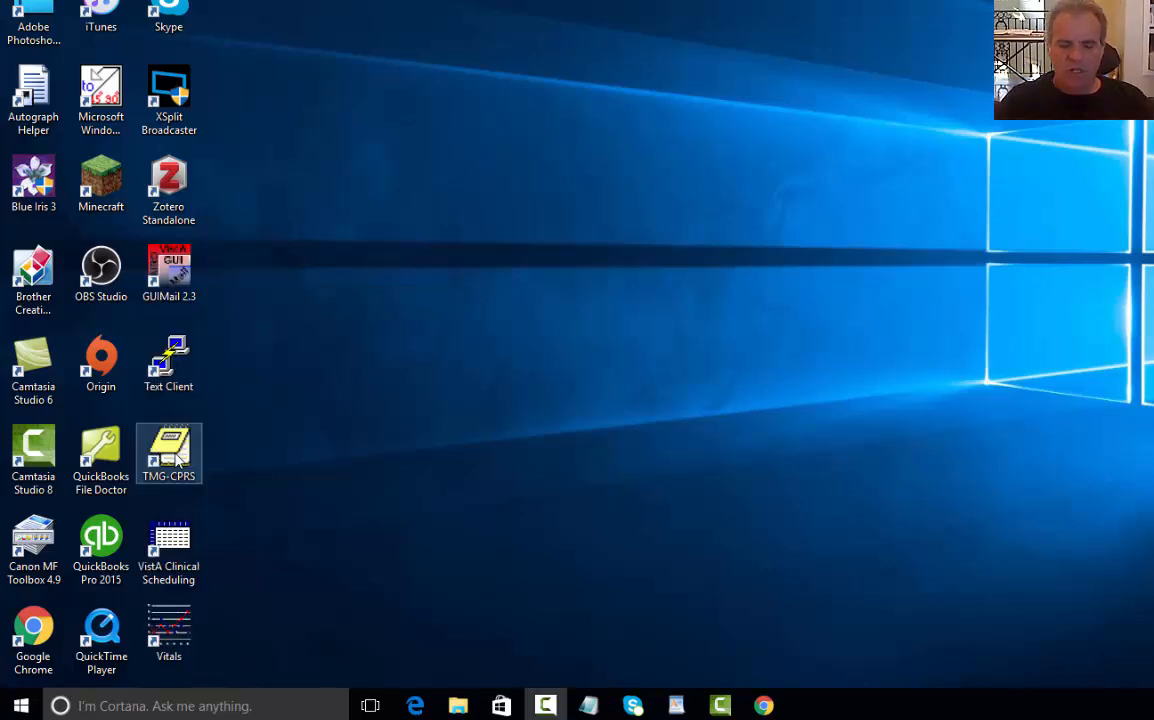
left_click(22, 706)
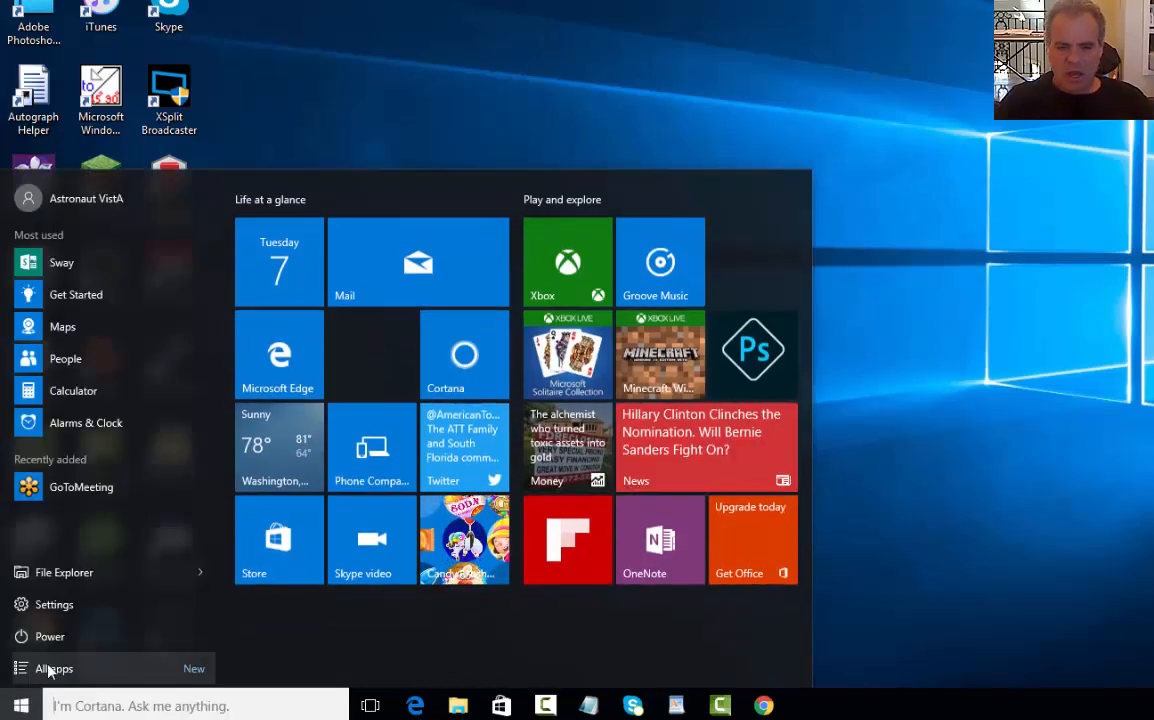
left_click(48, 669)
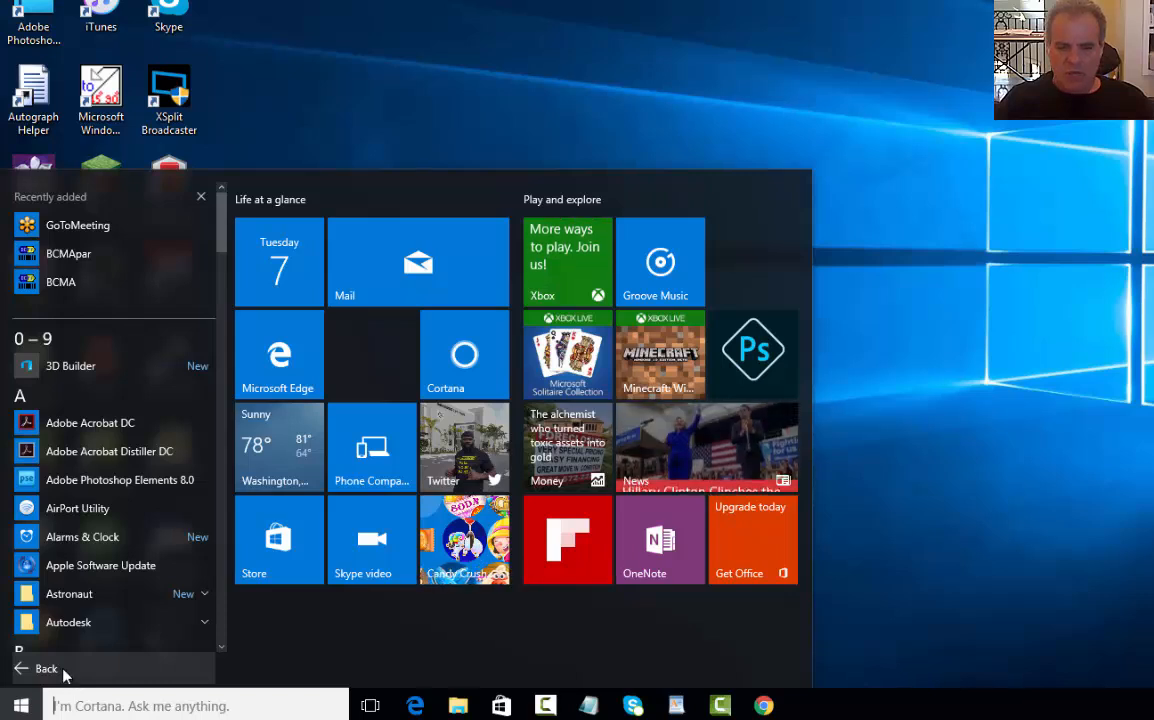
left_click(90, 598)
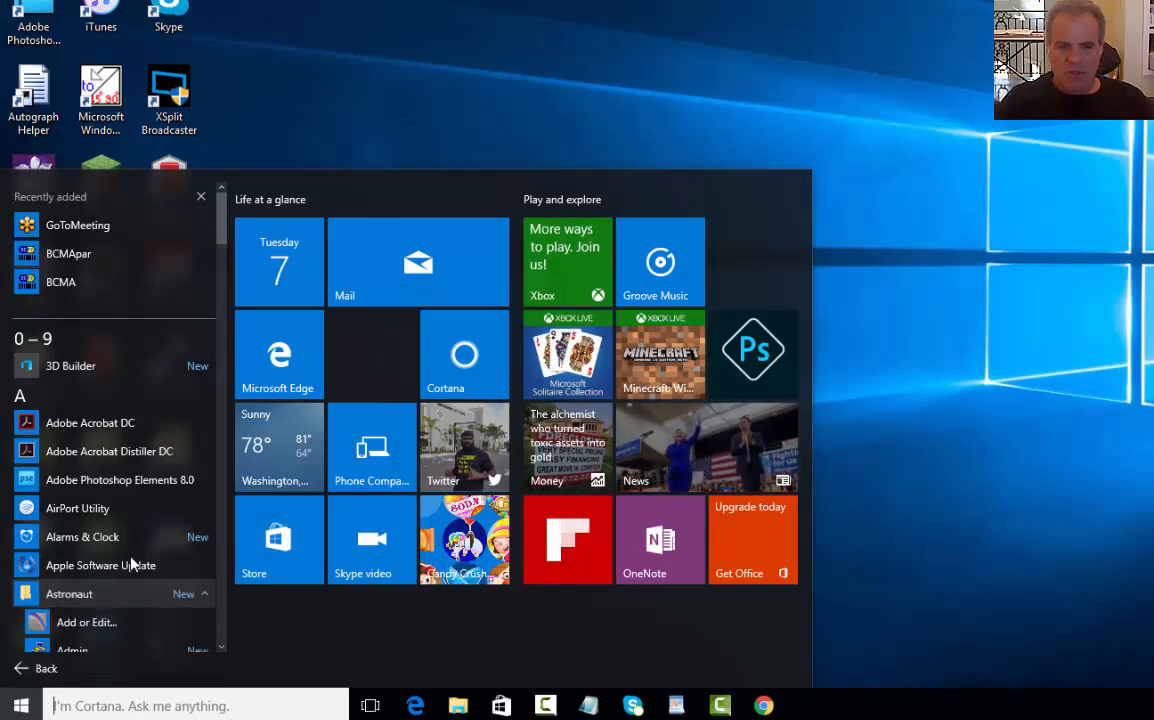
scroll(119, 481, "down", 3)
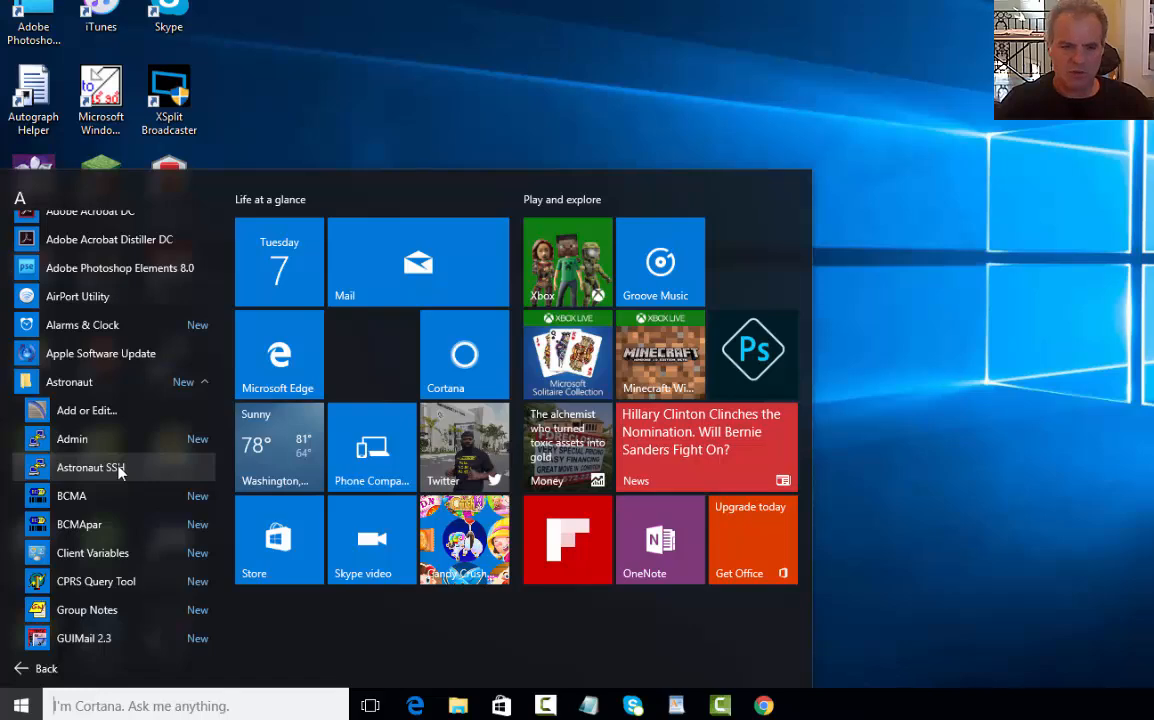
left_click(119, 469)
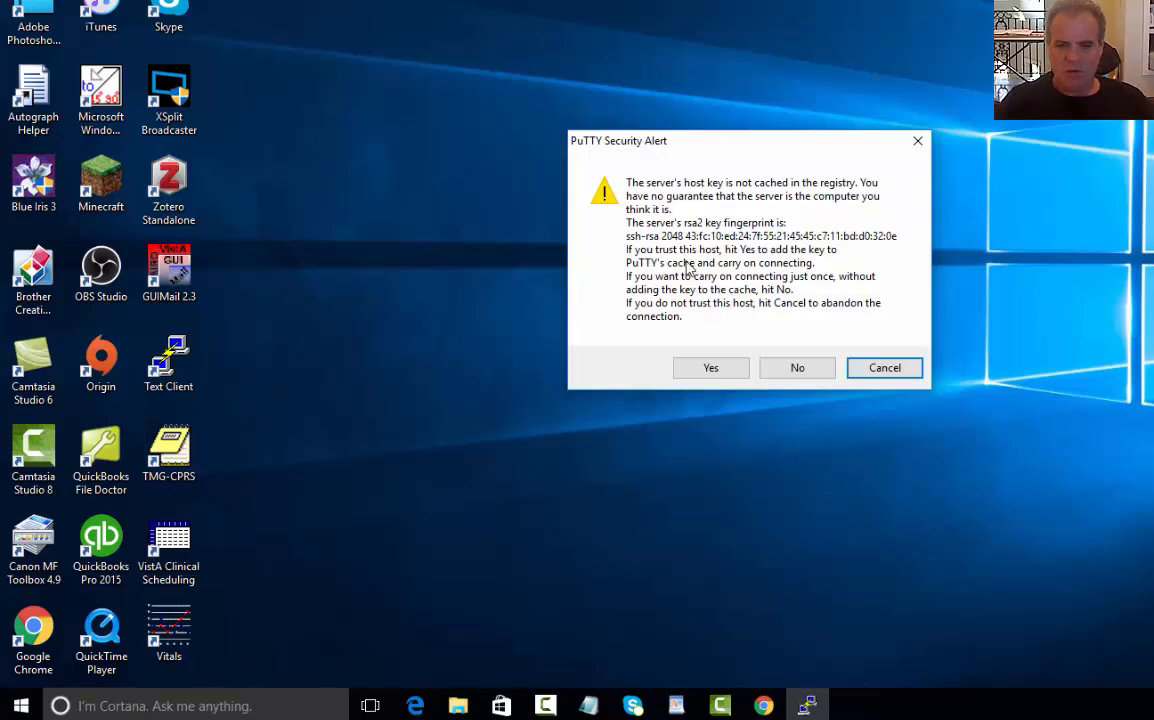
left_click(711, 368)
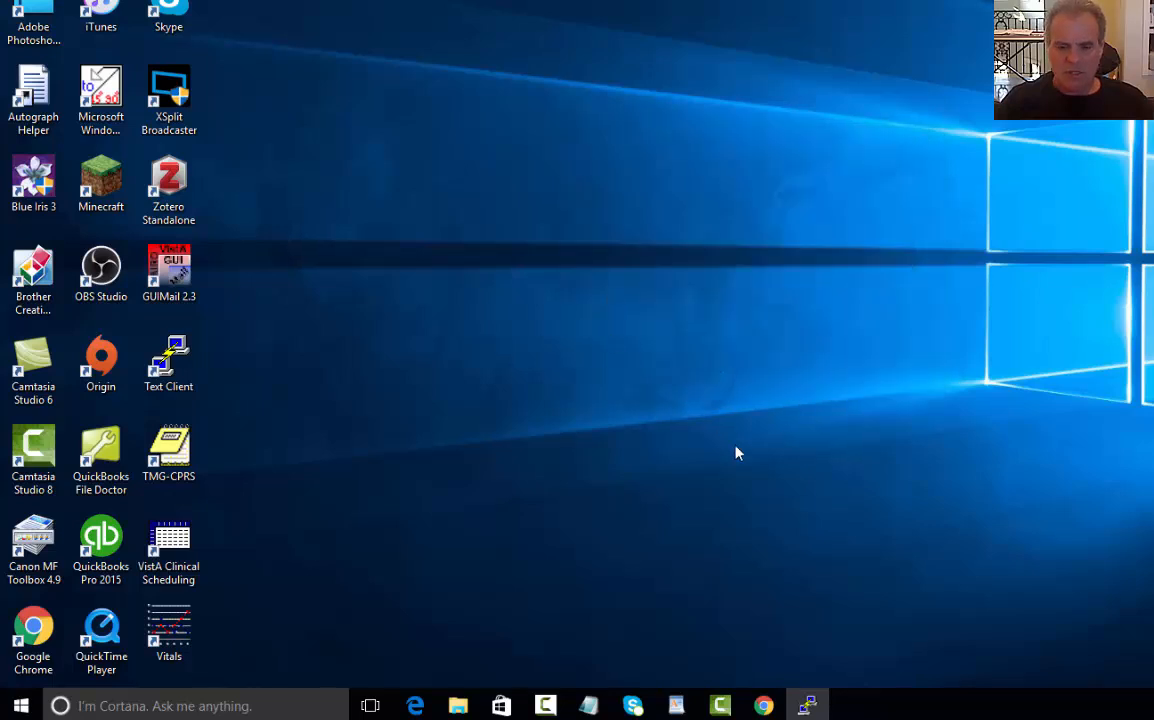
Restore the PuTTY tunnel window, move it down-right, and close it
left_click(805, 700)
left_click_drag(549, 40, 675, 157)
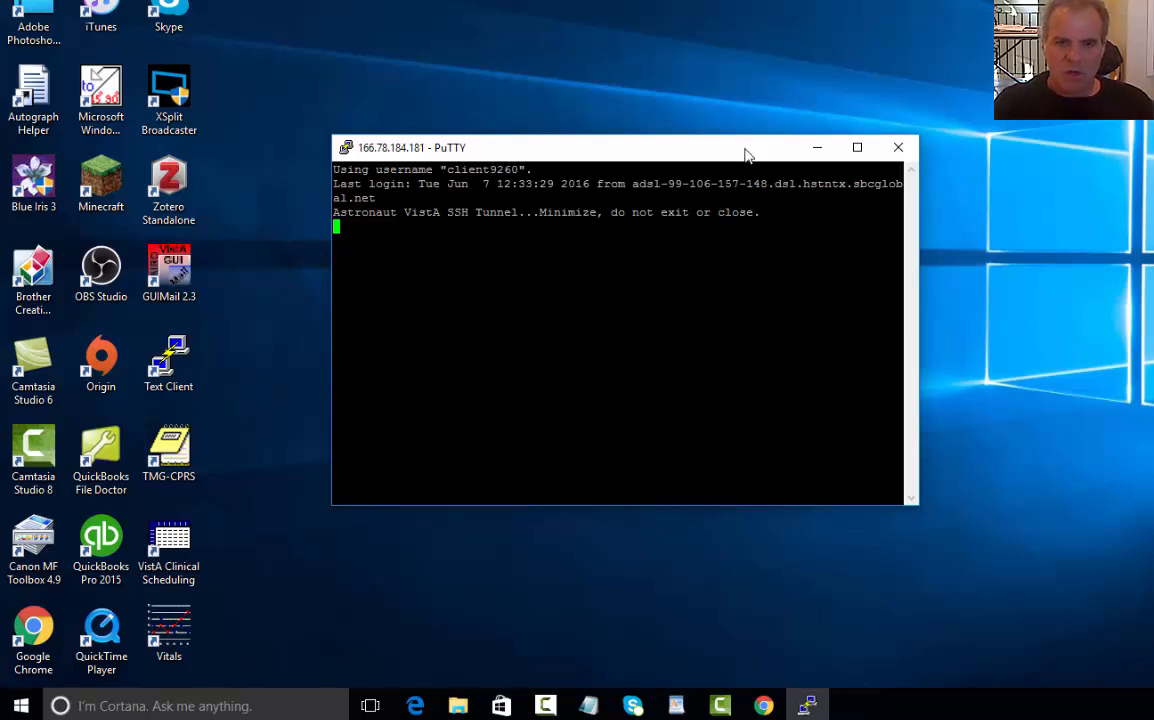
left_click(898, 148)
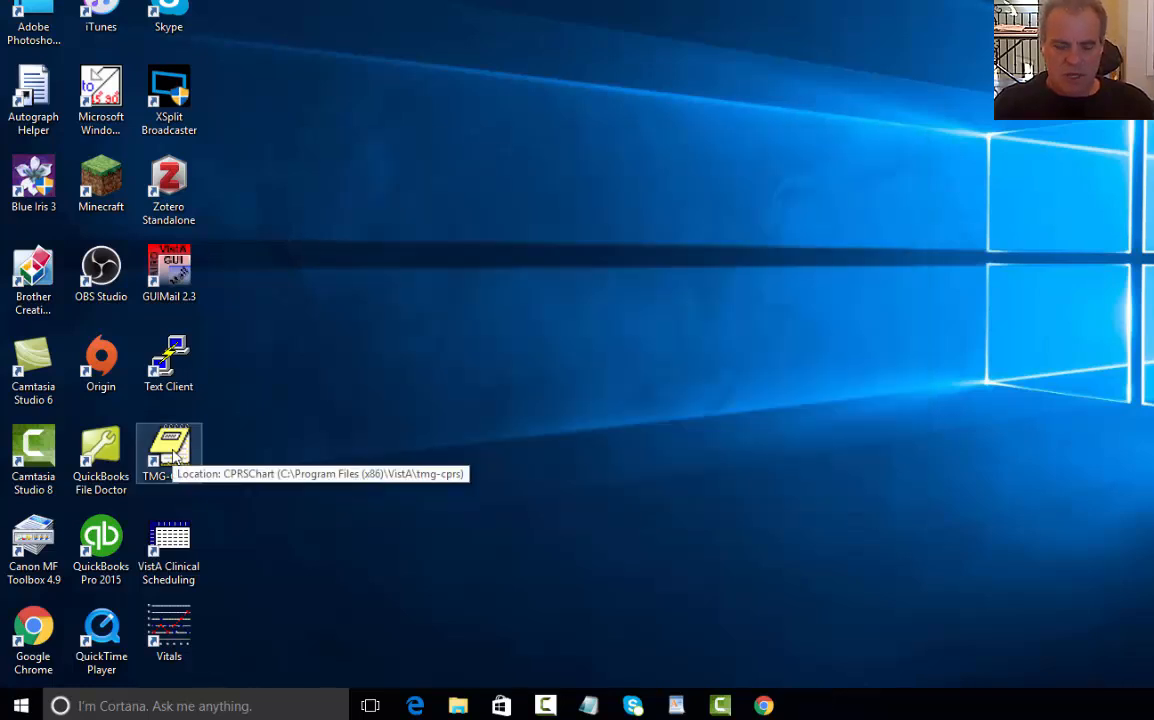
Launch TMG-CPRS and enter the access and verify codes in the sign-on window
double_click(170, 450)
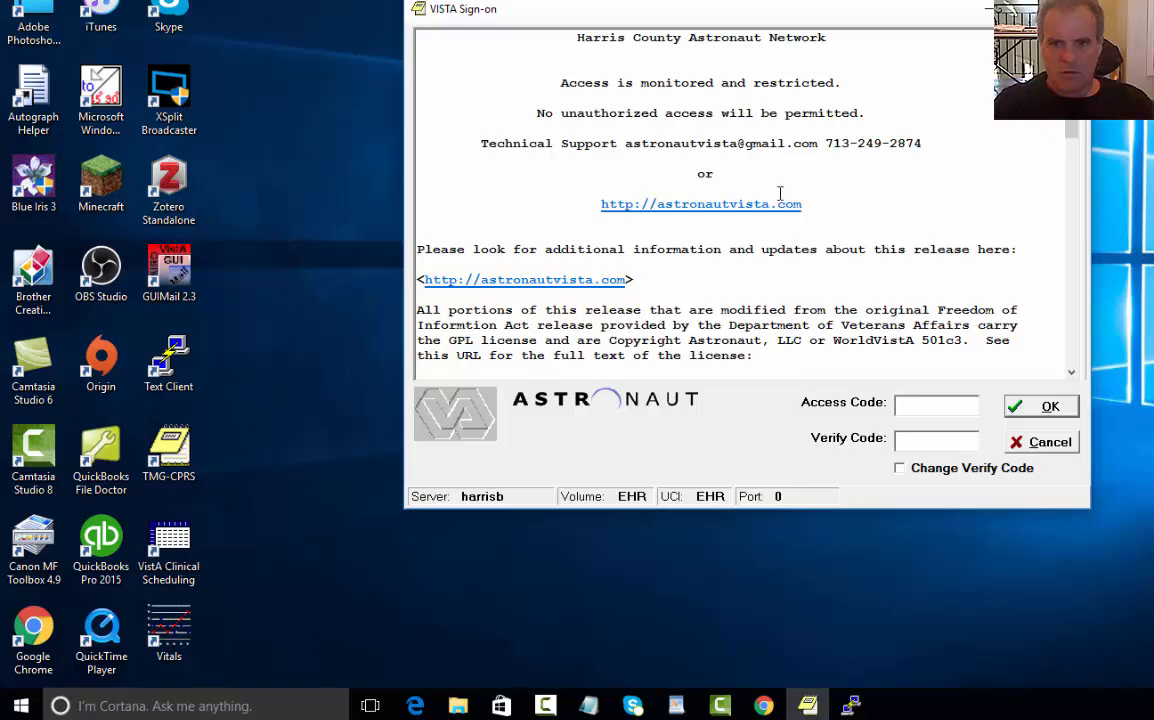
left_click_drag(725, 9, 523, 81)
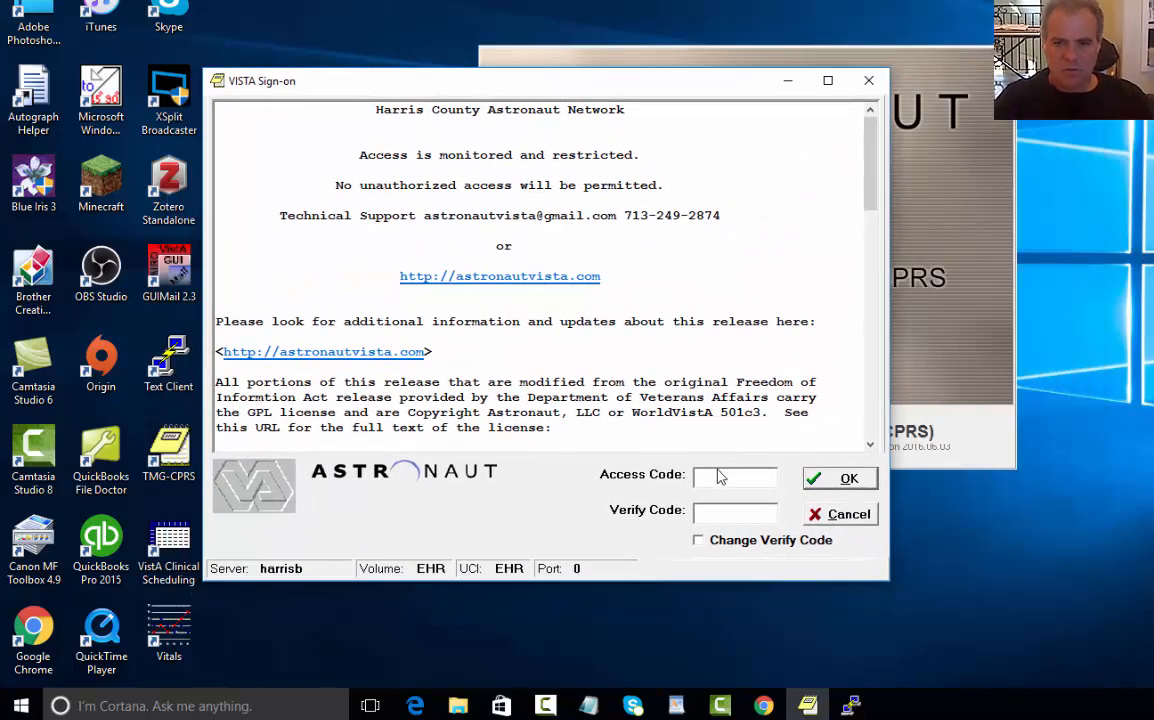
type("********")
key("Tab")
type("***********")
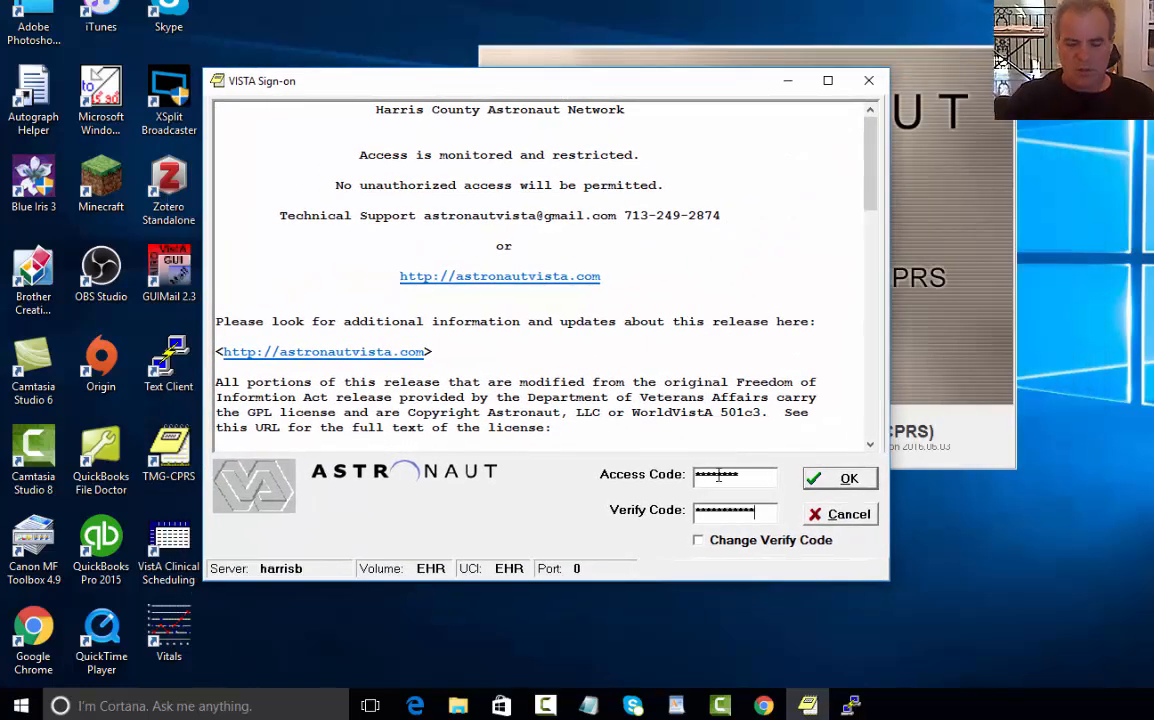
Sign on with Change Verify Code ticked, submit the change, and dismiss the resulting message
left_click(699, 541)
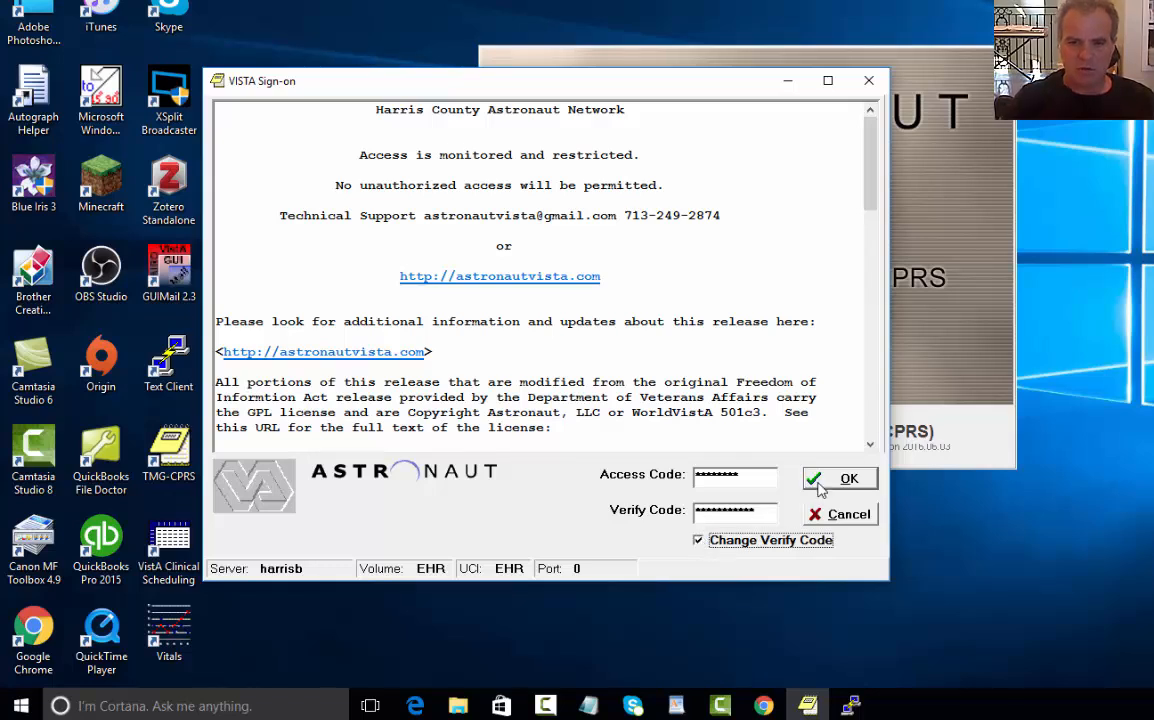
left_click(838, 479)
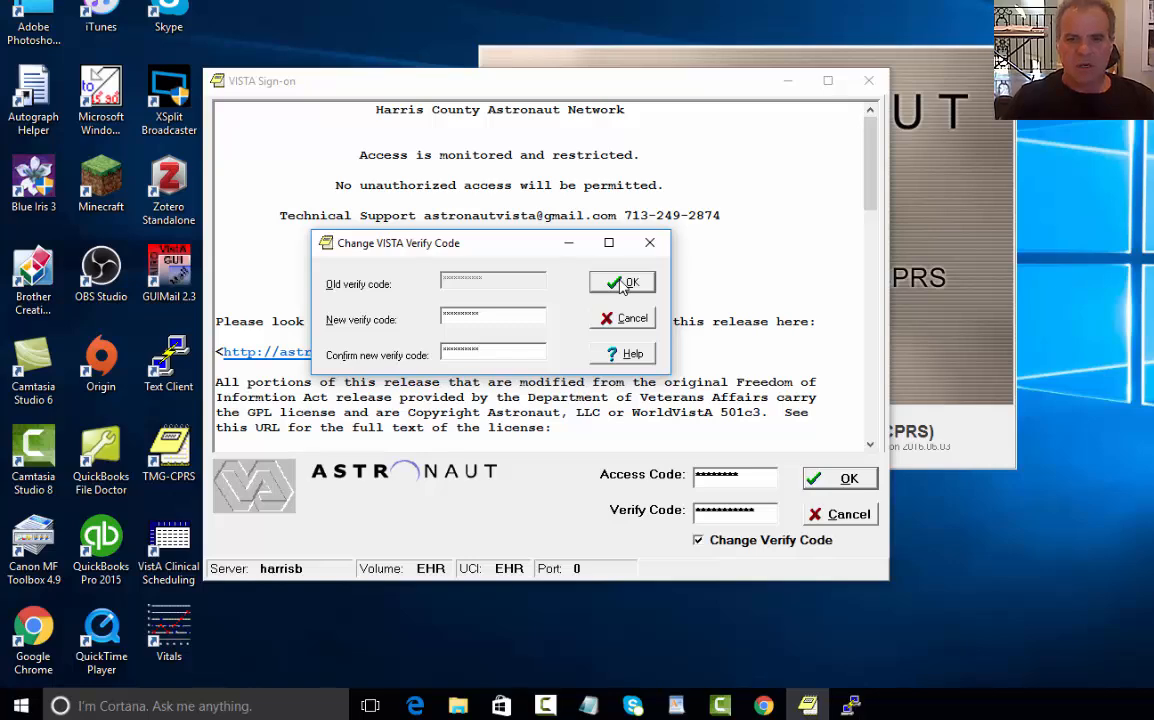
left_click(626, 284)
left_click(746, 295)
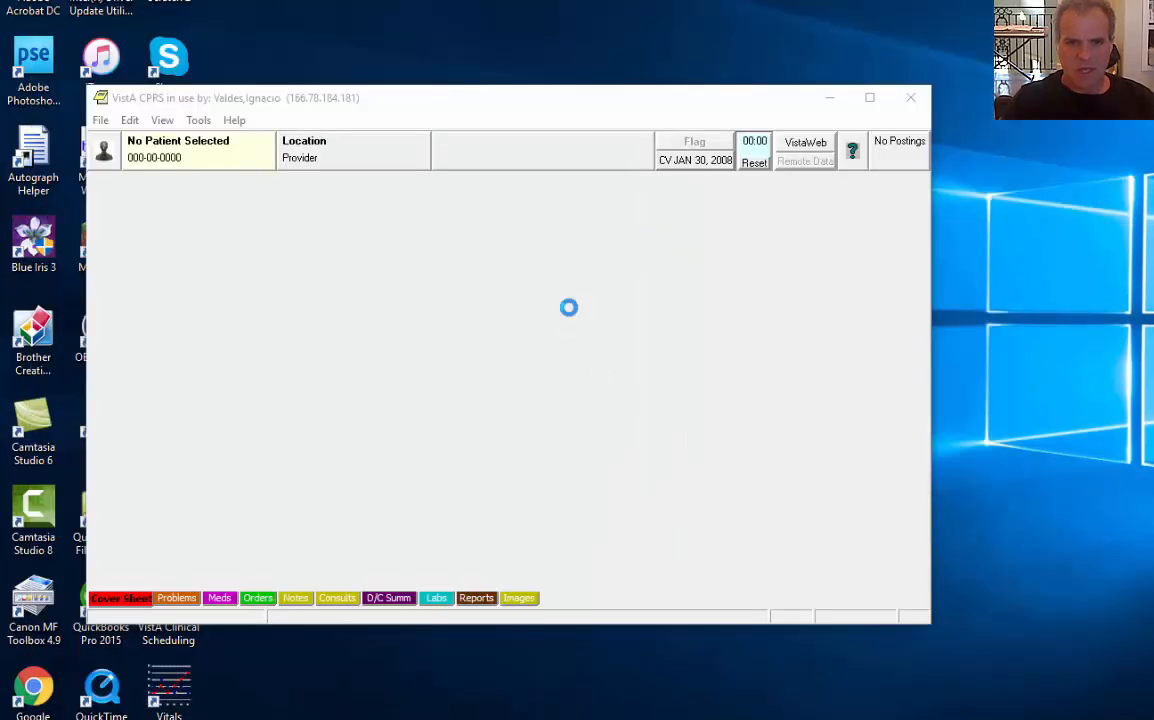
Enter a patient's last,first name in the Patients search box, correcting a mistyped entry
left_click_drag(519, 176, 496, 175)
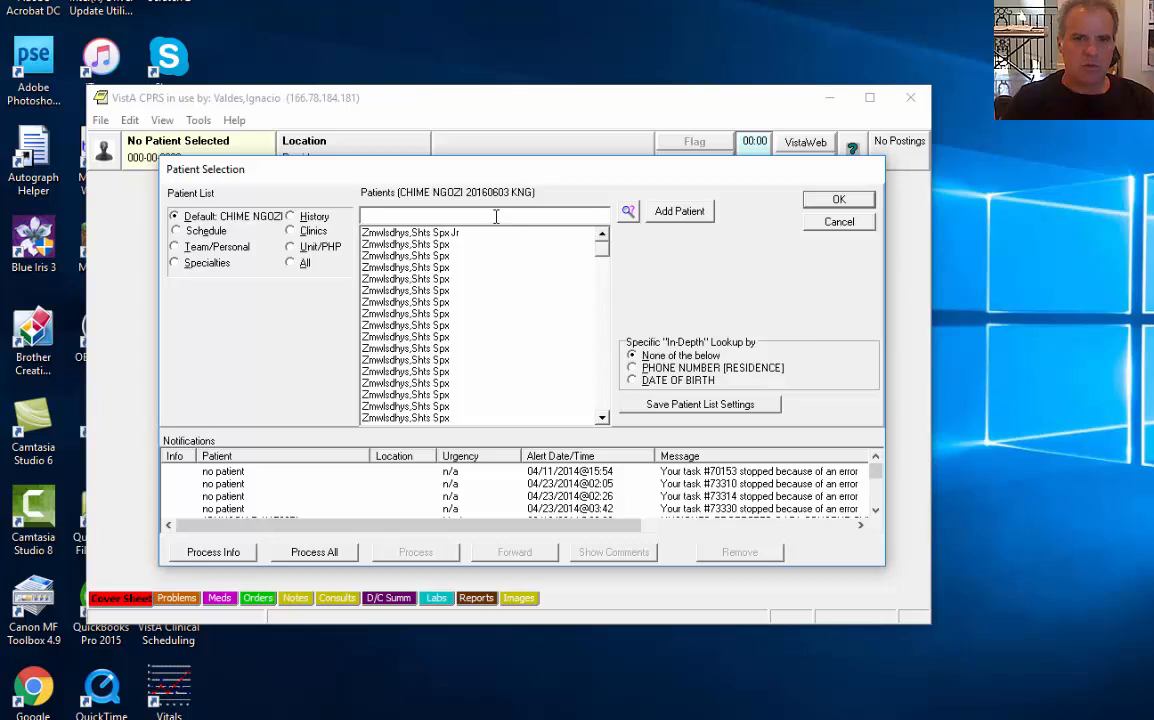
type("zmtsdhys,")
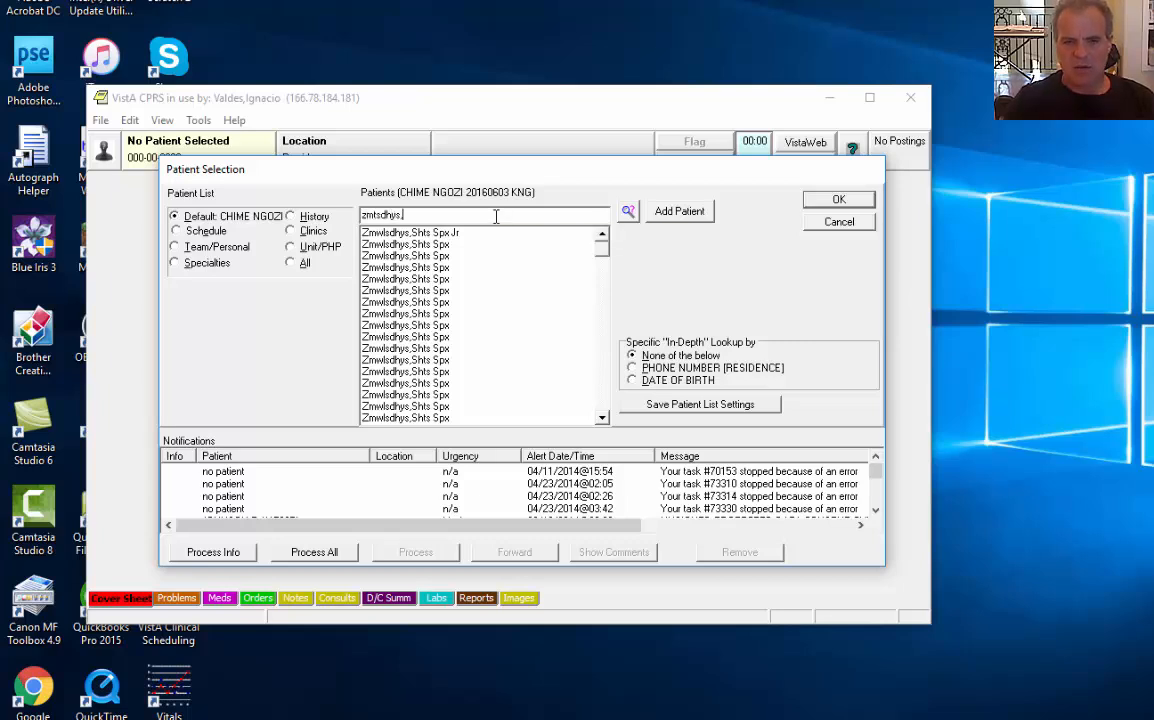
key("BackSpace")
key("BackSpace")
key("BackSpace")
key("BackSpace")
key("BackSpace")
key("BackSpace")
key("BackSpace")
key("BackSpace")
key("BackSpace")
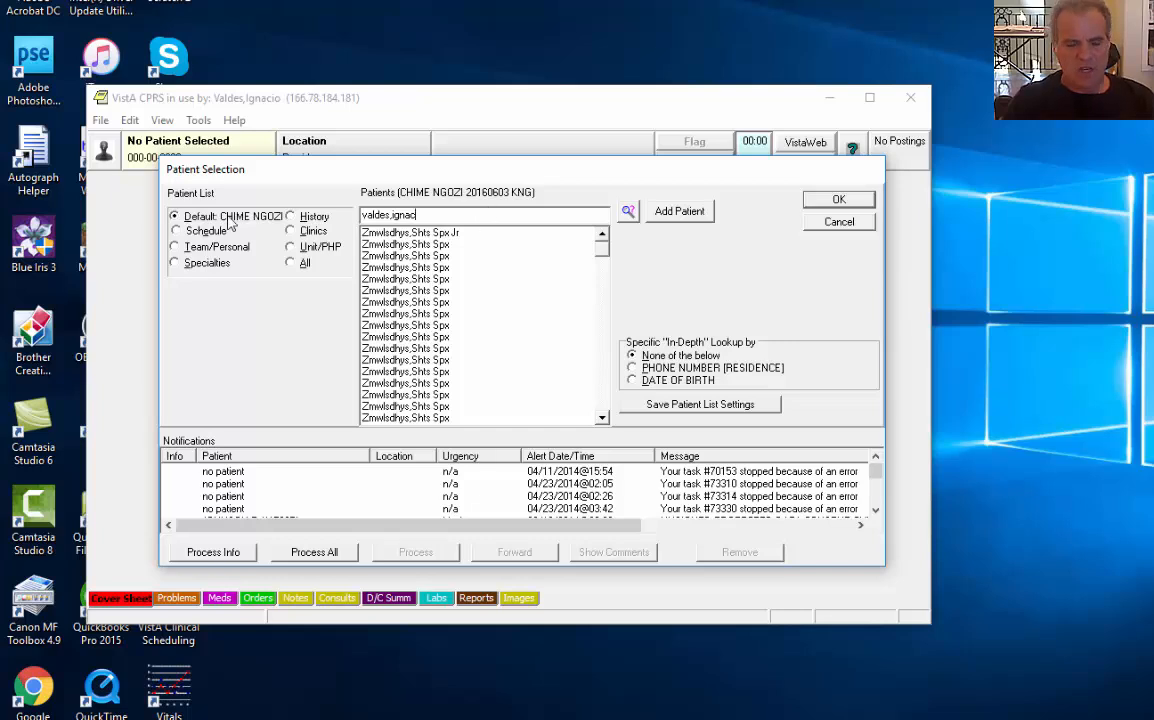
Replace the typed name in the patient lookup with the birth date 01/01/2001
double_click(441, 215)
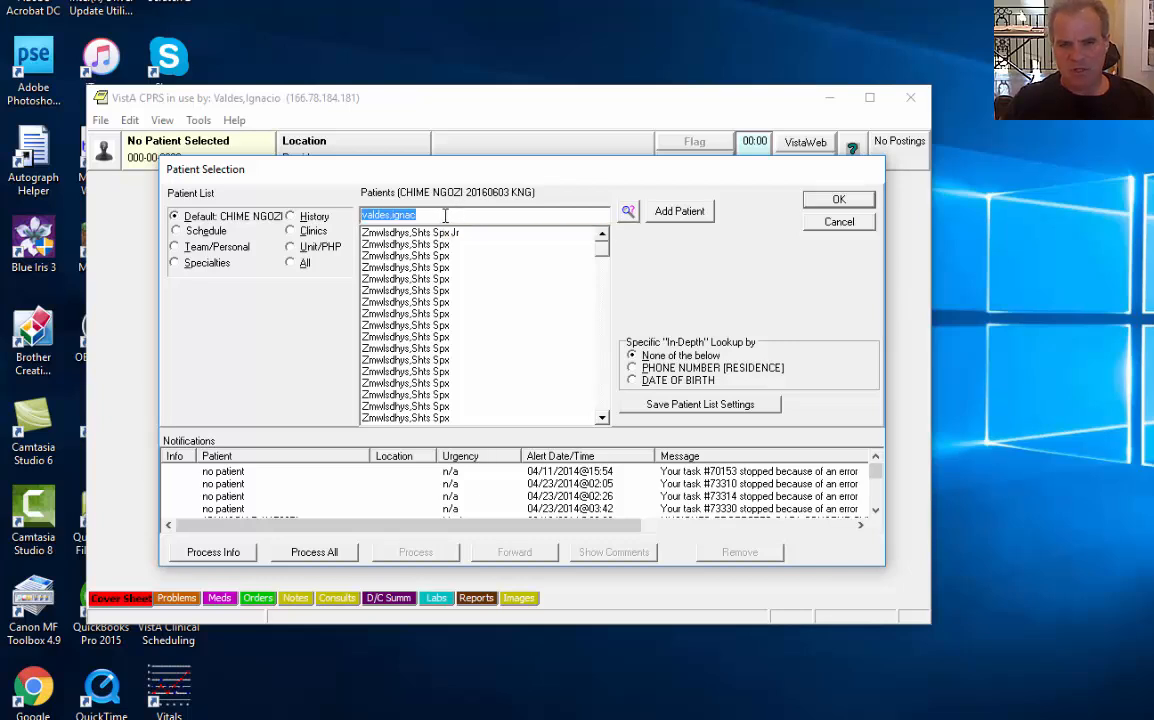
left_click(445, 215)
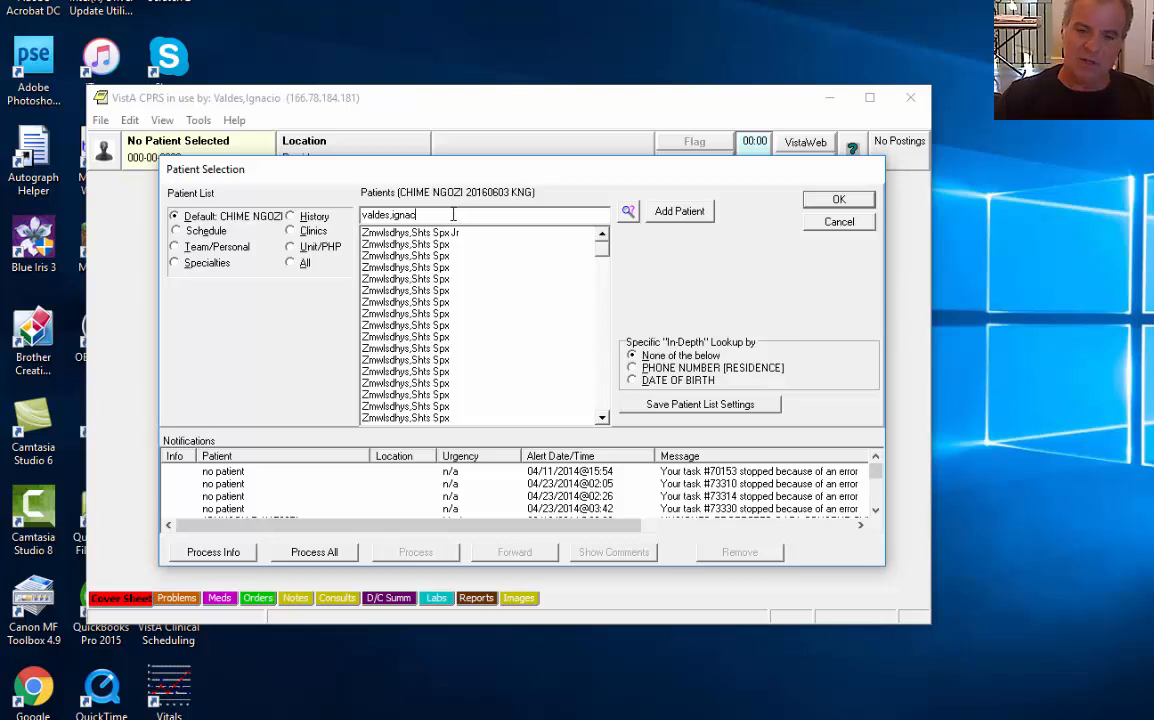
left_click_drag(453, 214, 328, 214)
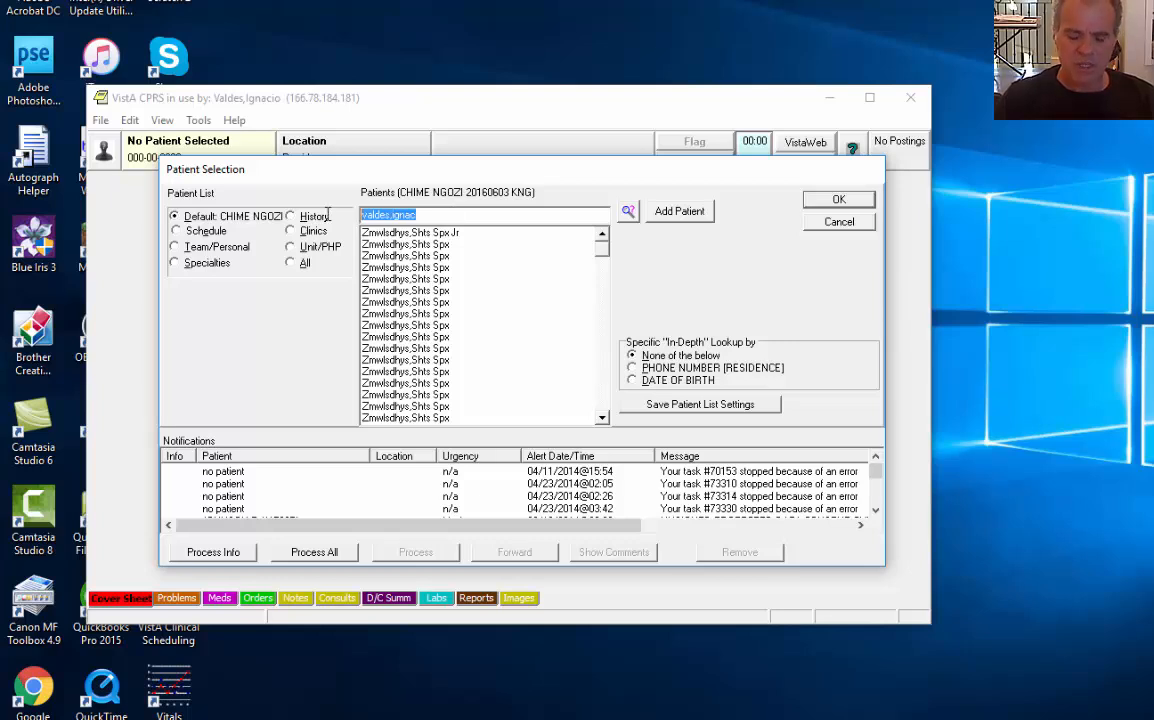
type("01/01/")
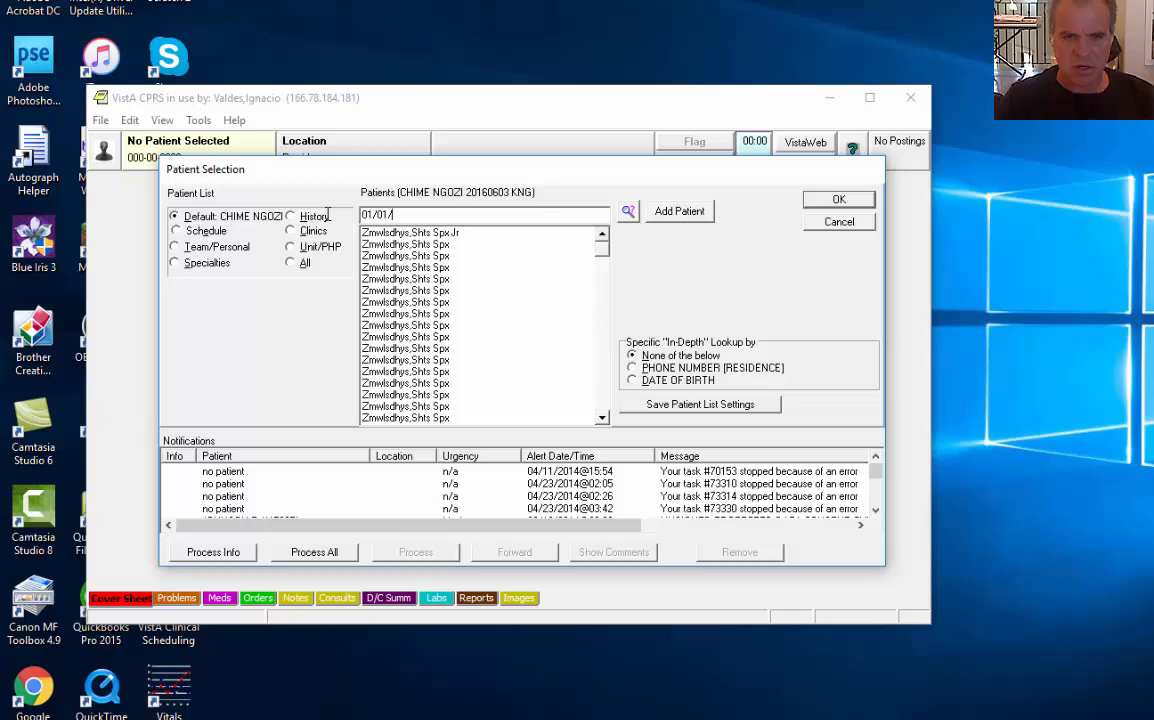
type("2001")
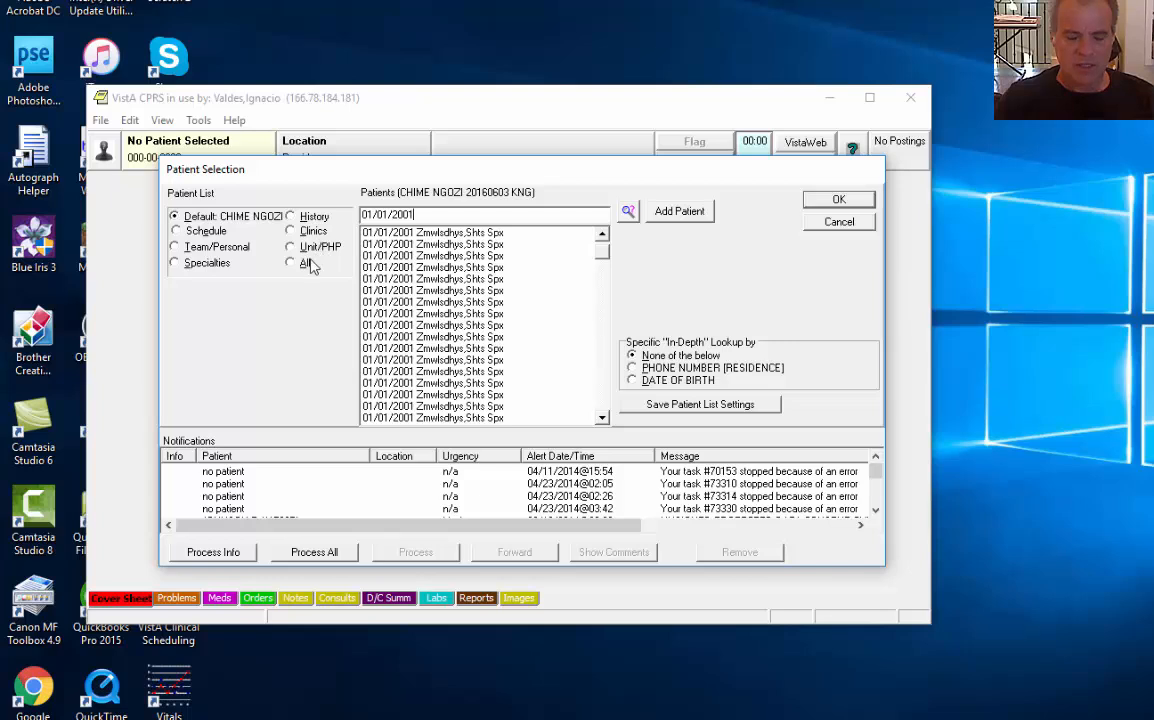
Browse the Team/Personal, History, Clinics, Unit/PHP and All lists, then show a provider's Blue Bonnet Clinic appointments
left_click(199, 234)
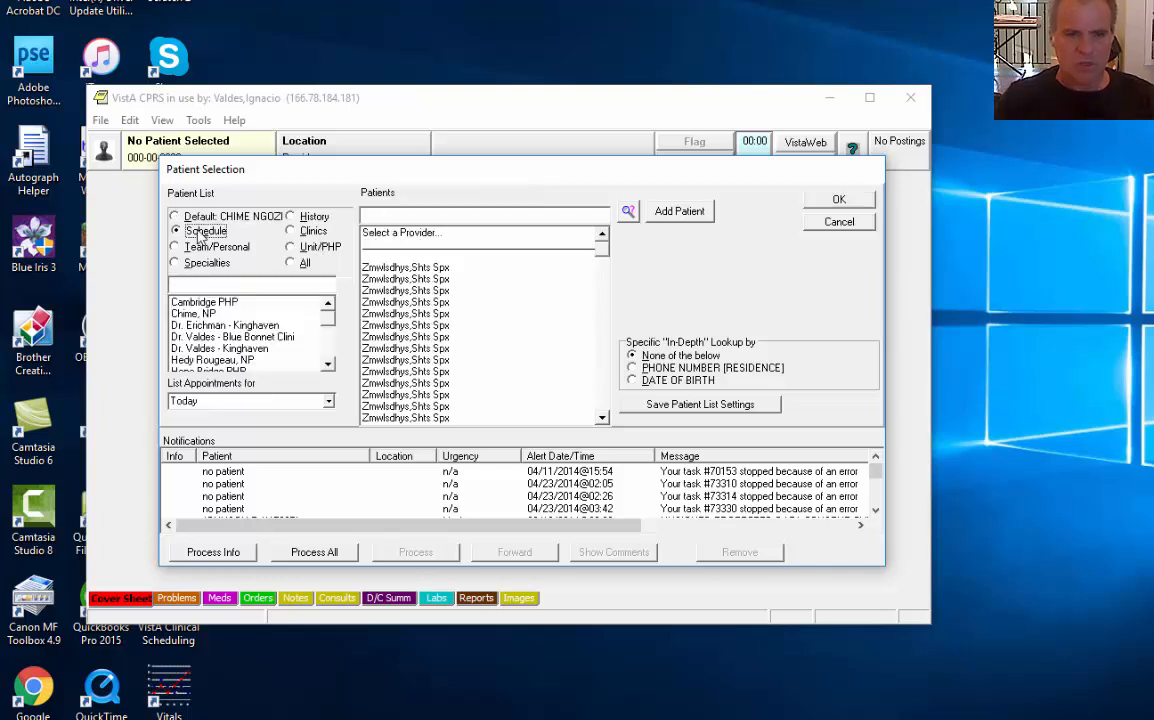
left_click(212, 249)
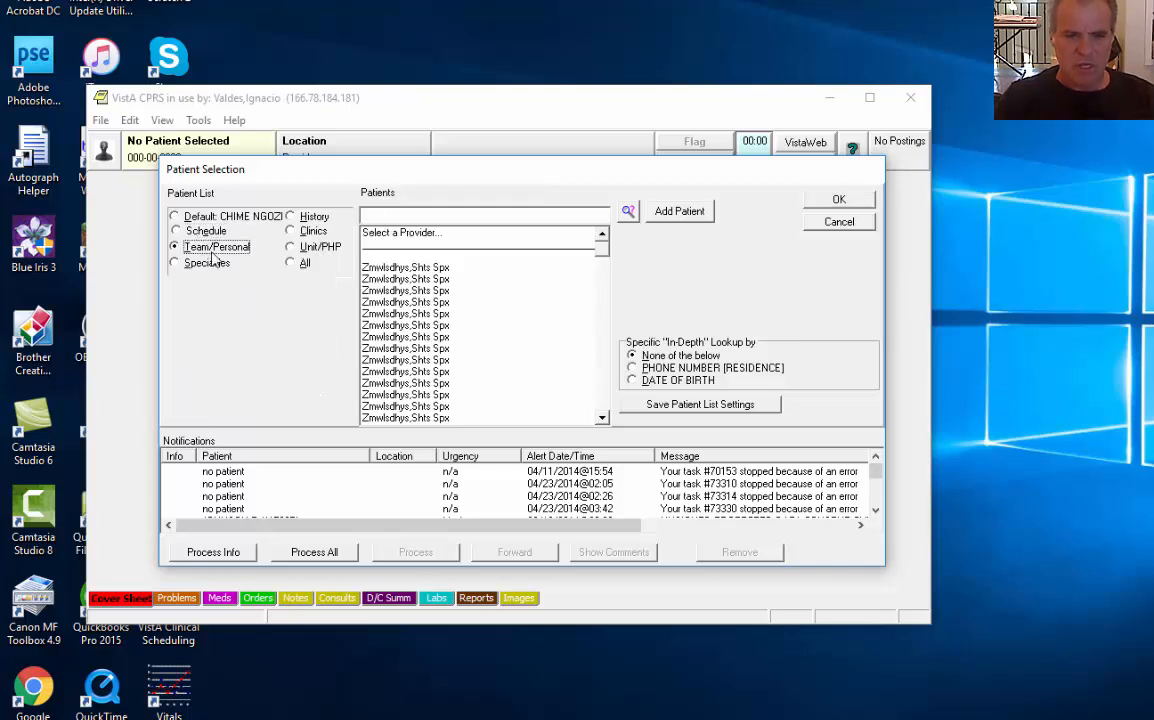
left_click(302, 217)
left_click(306, 232)
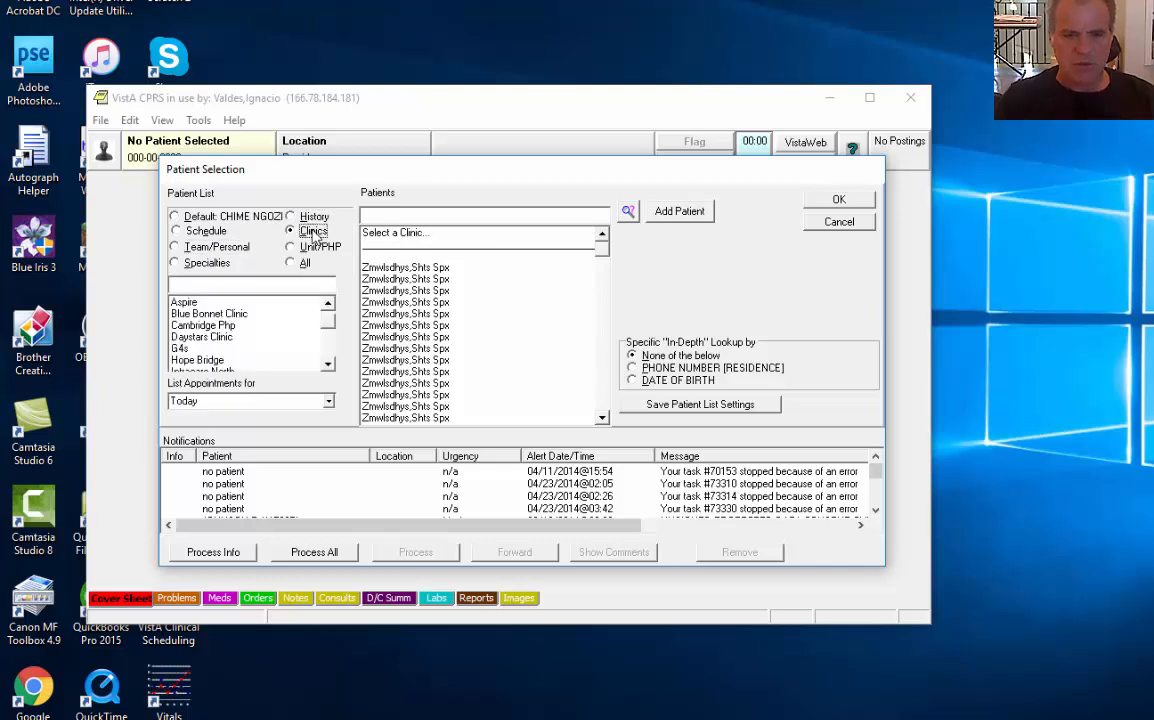
left_click(312, 248)
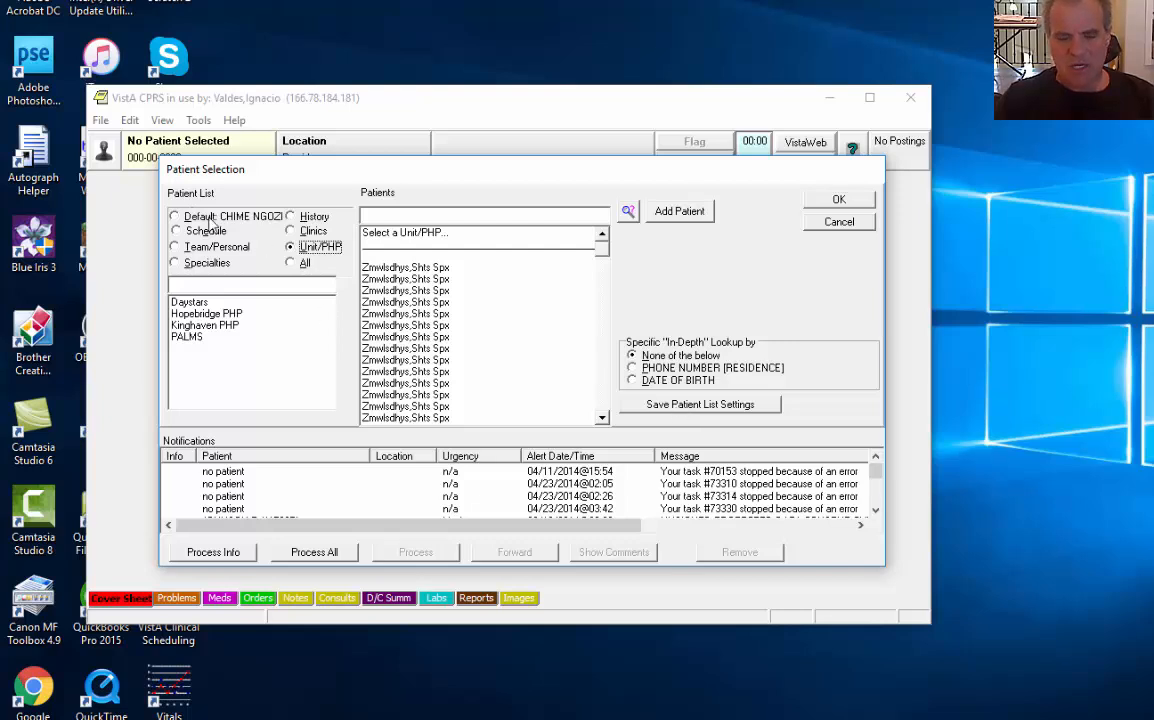
left_click(291, 264)
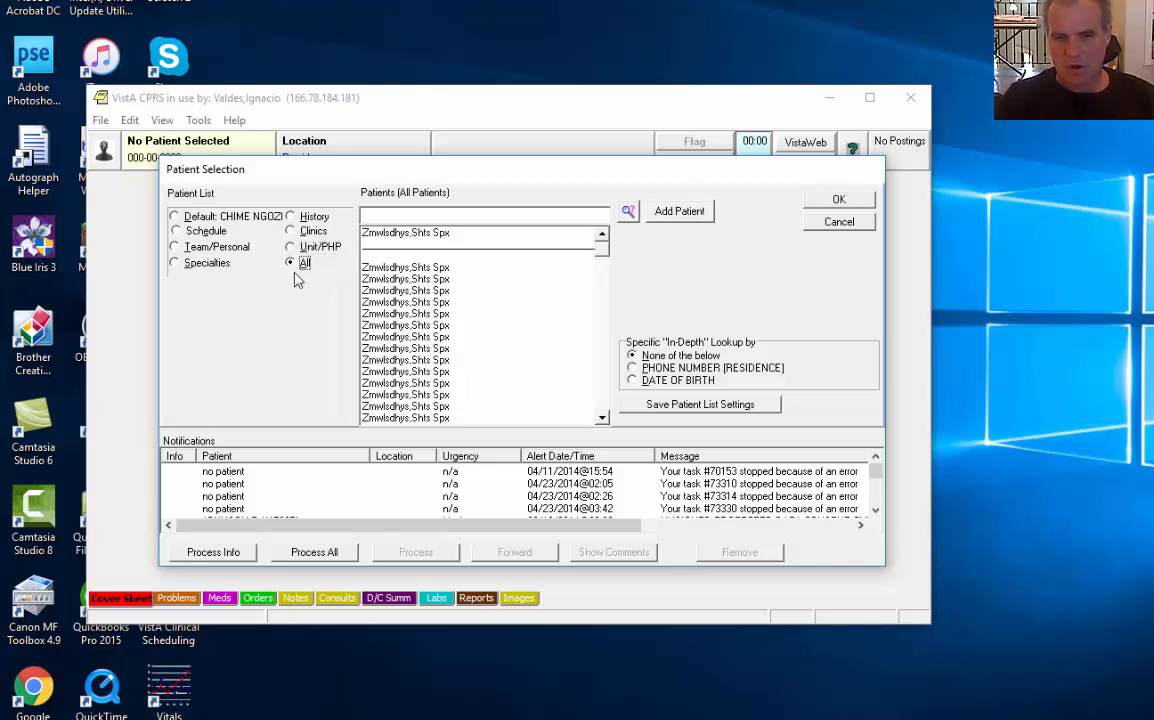
left_click(175, 233)
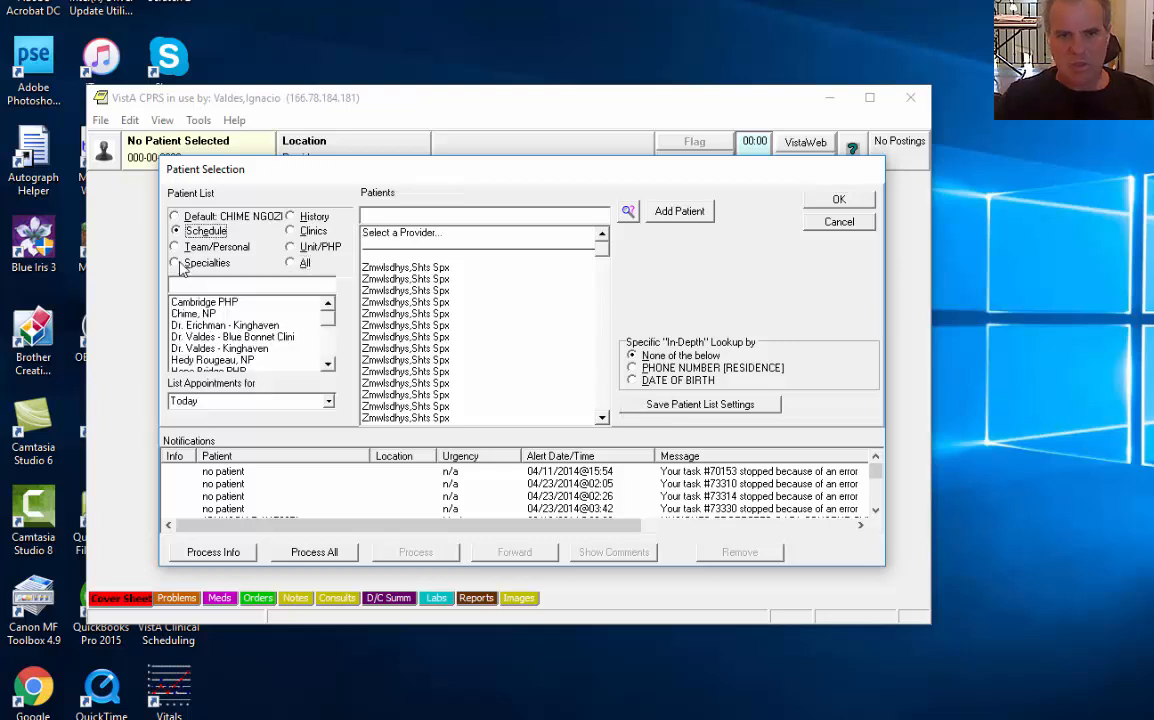
left_click(258, 340)
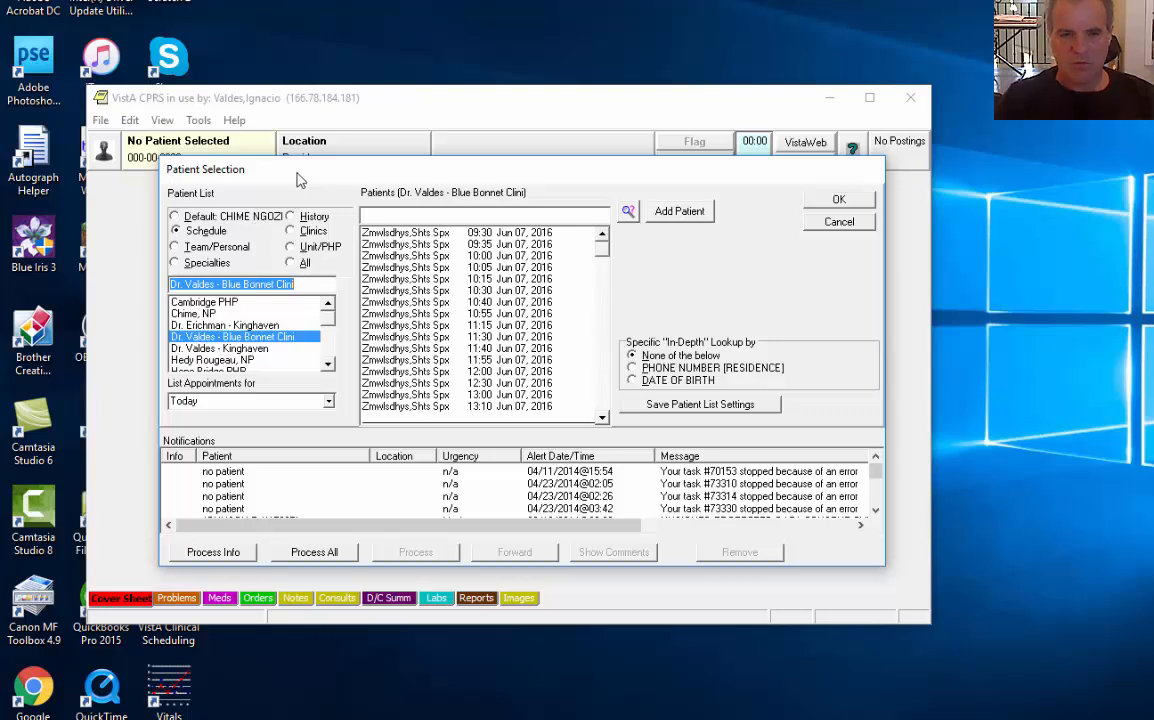
Enter the new patient's last and first name, birth date 01/01/2001 and pseudo SSN P
left_click(680, 213)
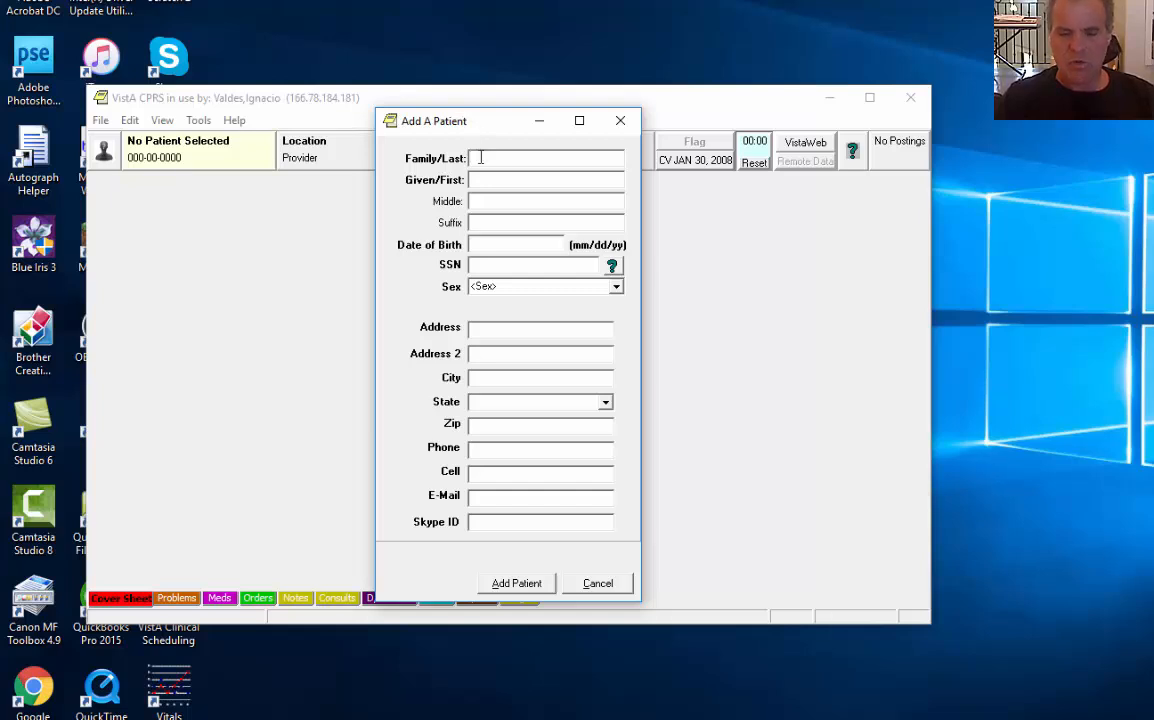
key("Tab")
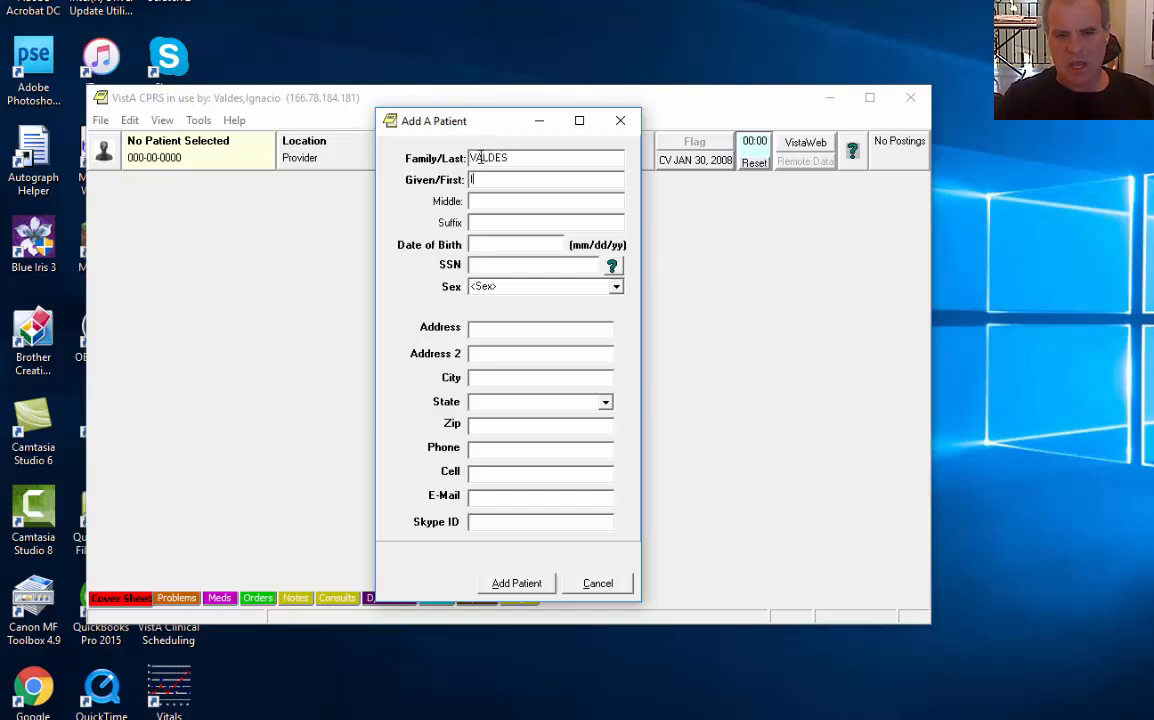
key("Tab")
key("Tab")
key("Tab")
type("01/01/2001")
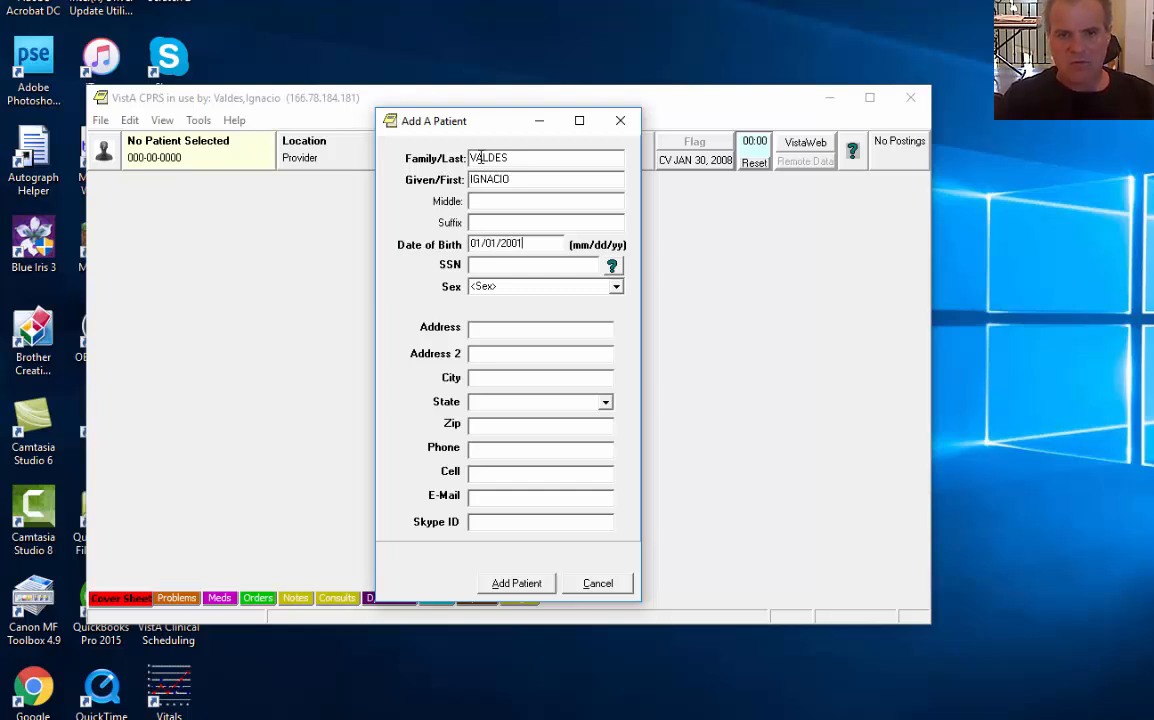
key("Tab")
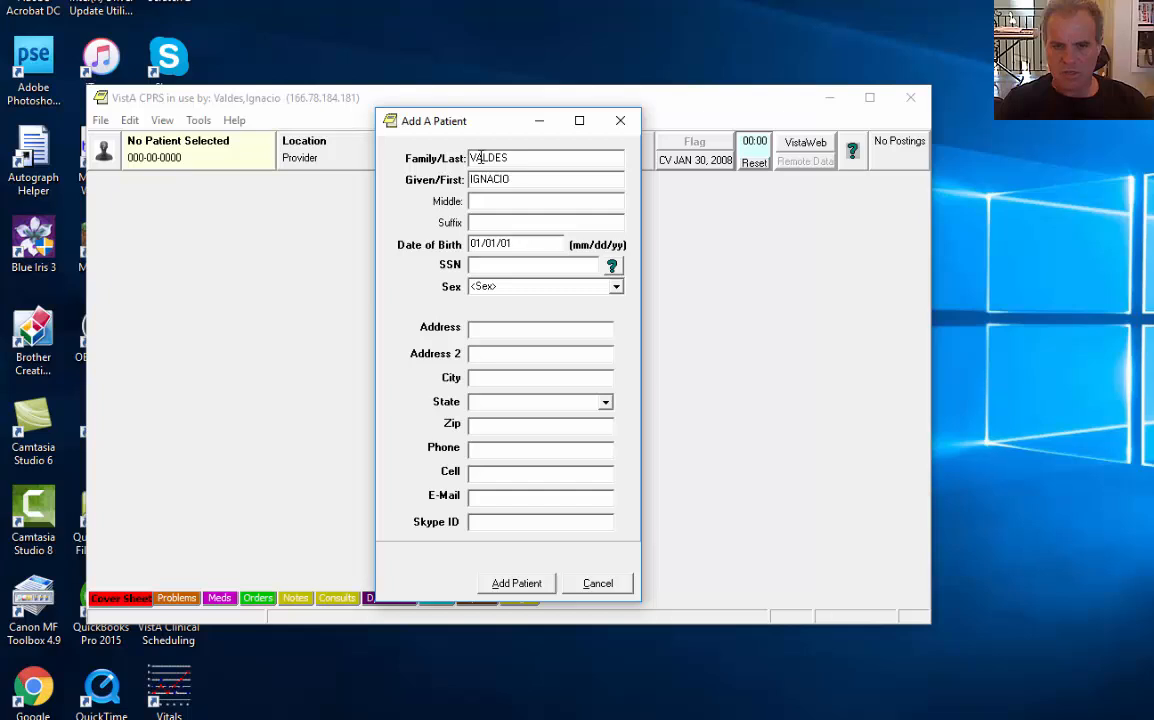
type("P")
key("Tab")
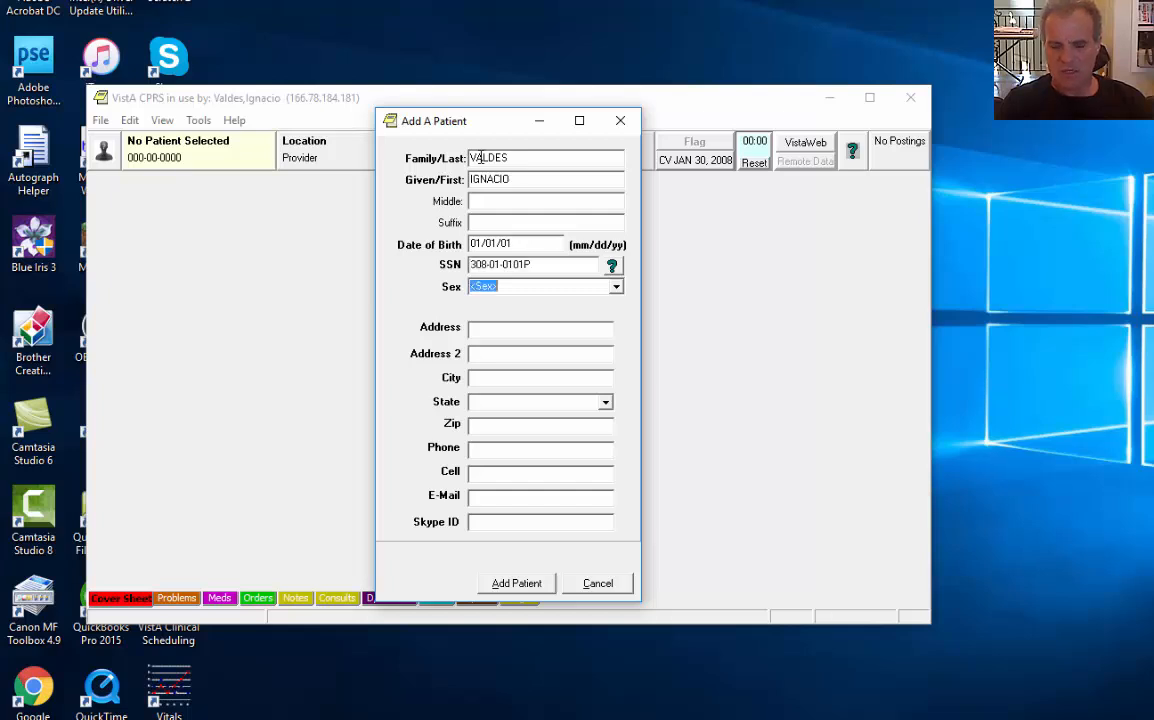
Set the patient's sex to MALE and fill in street address, city, state and zip
left_click(616, 287)
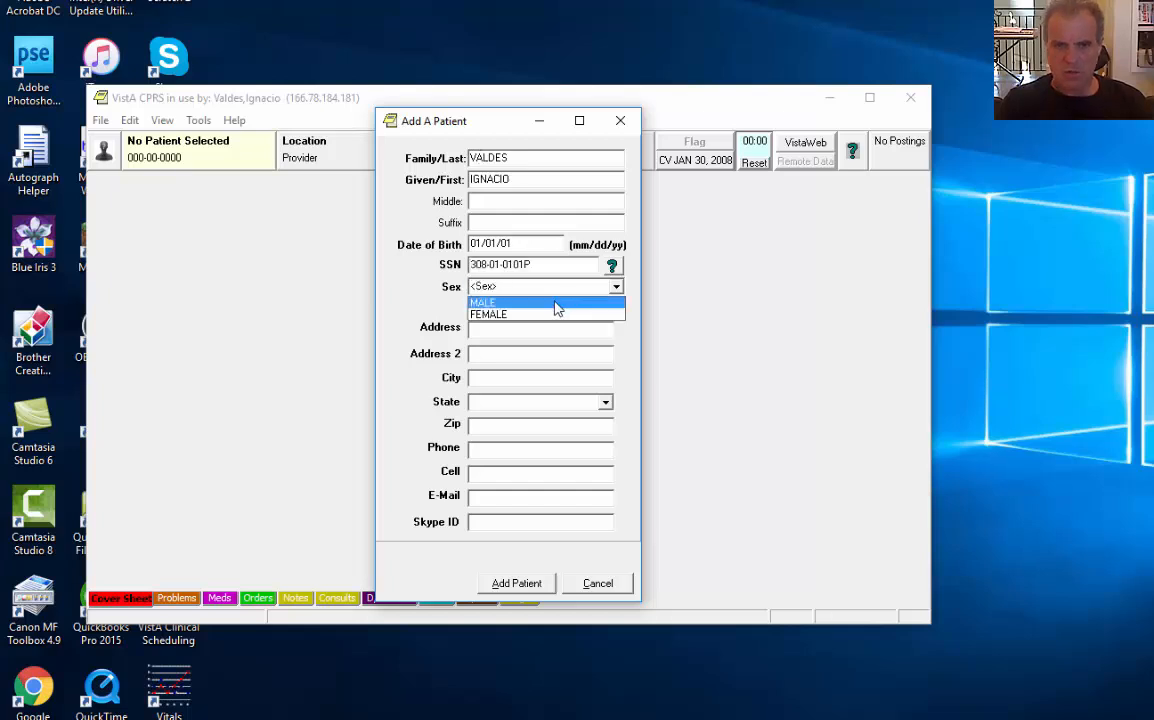
left_click(553, 305)
left_click(533, 331)
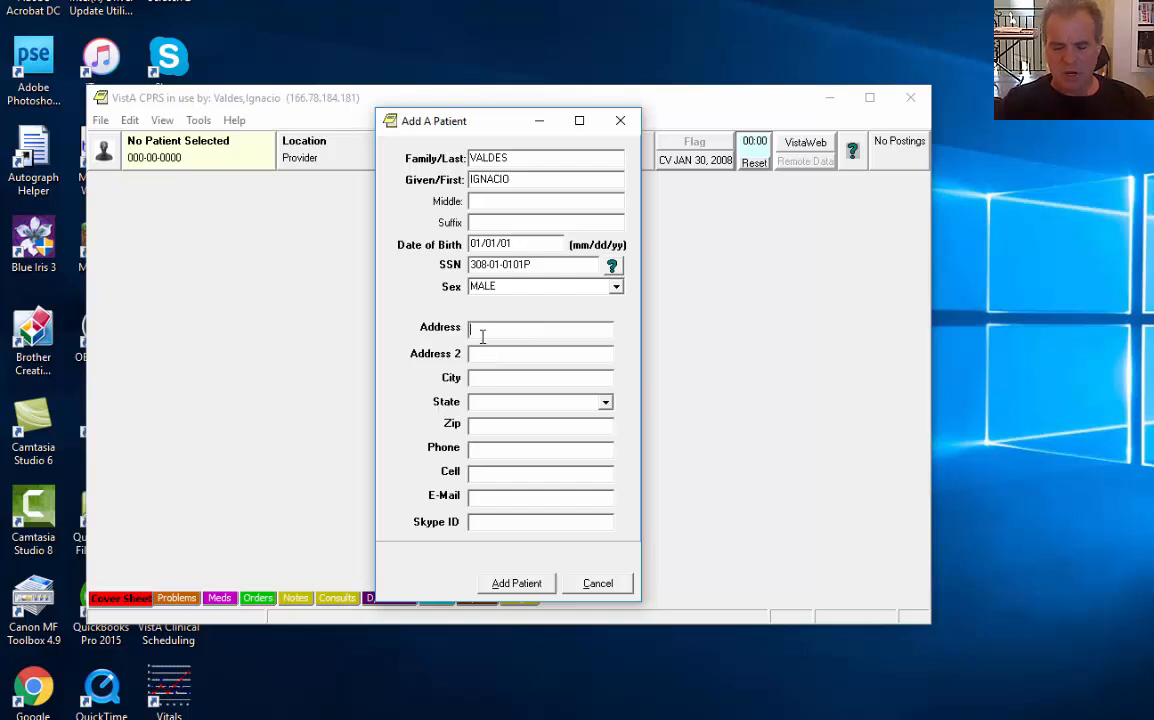
type("1")
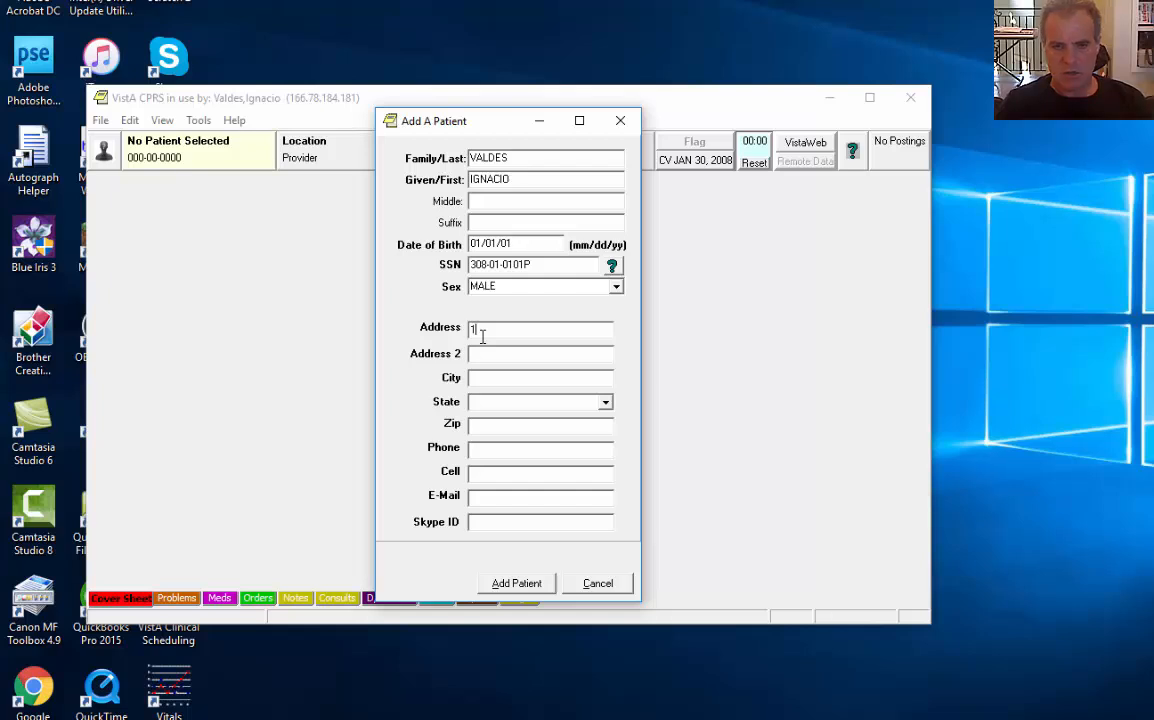
type("23 Fake")
key("Tab")
key("Tab")
type("Houston")
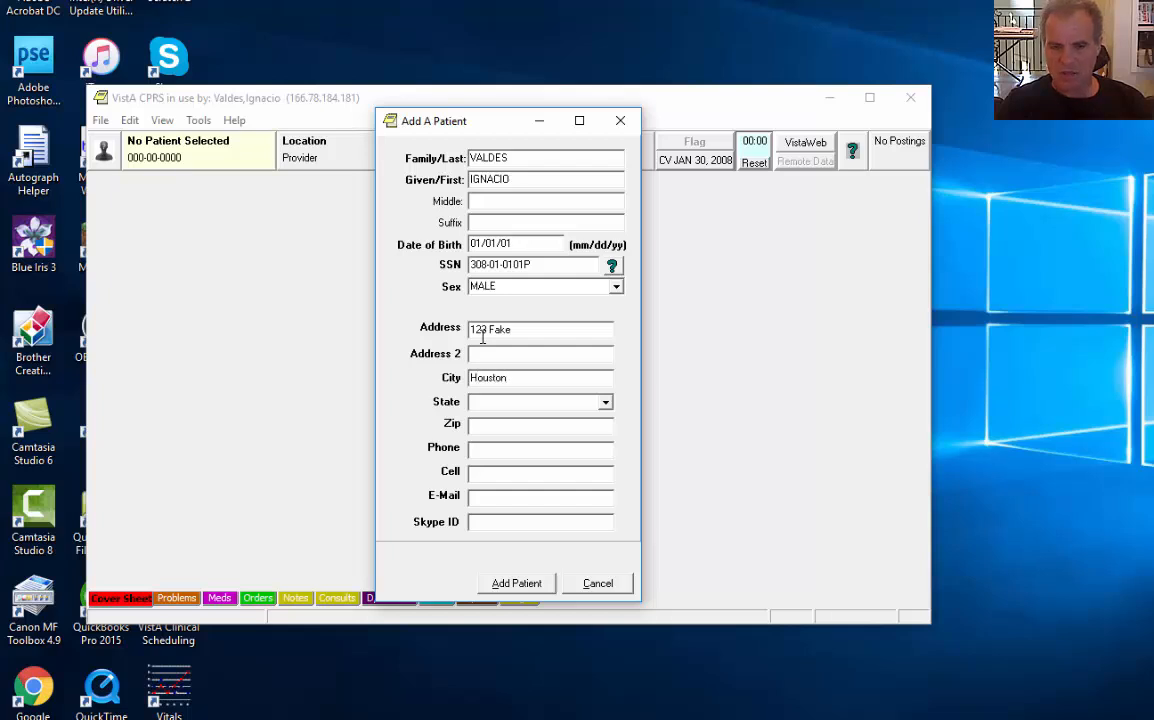
key("Tab")
type("Tx")
key("Tab")
type("77011")
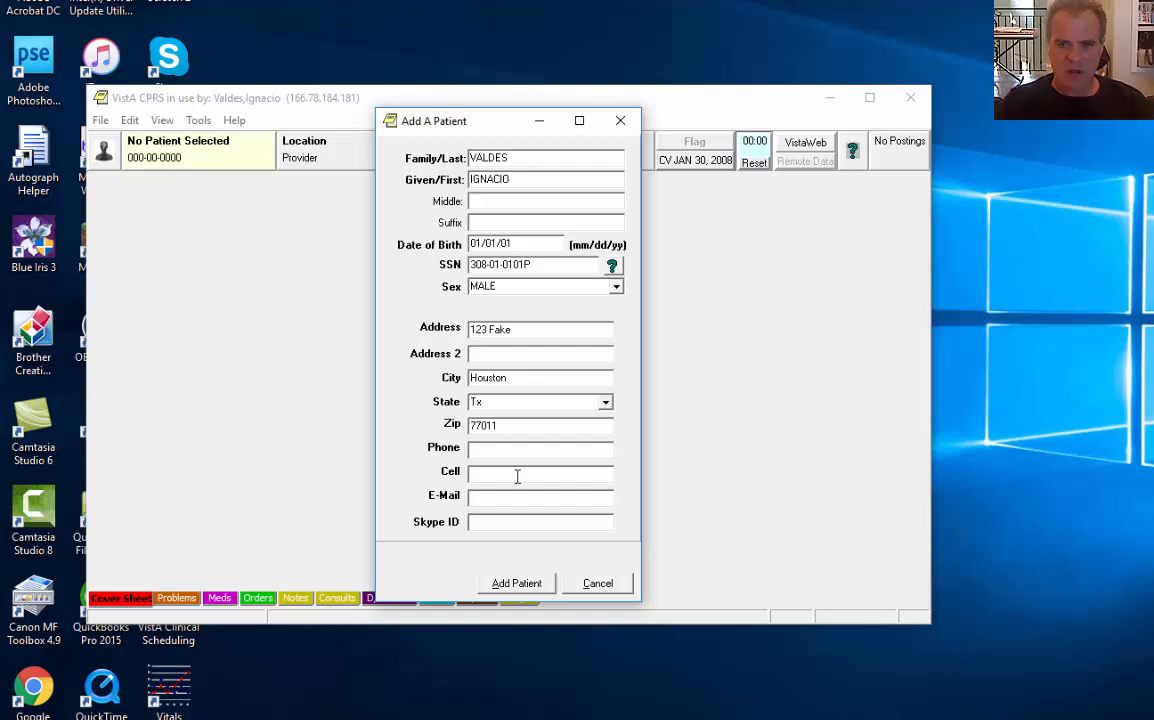
Submit and confirm the new patient, then open the first similar patient's chart
left_click(516, 584)
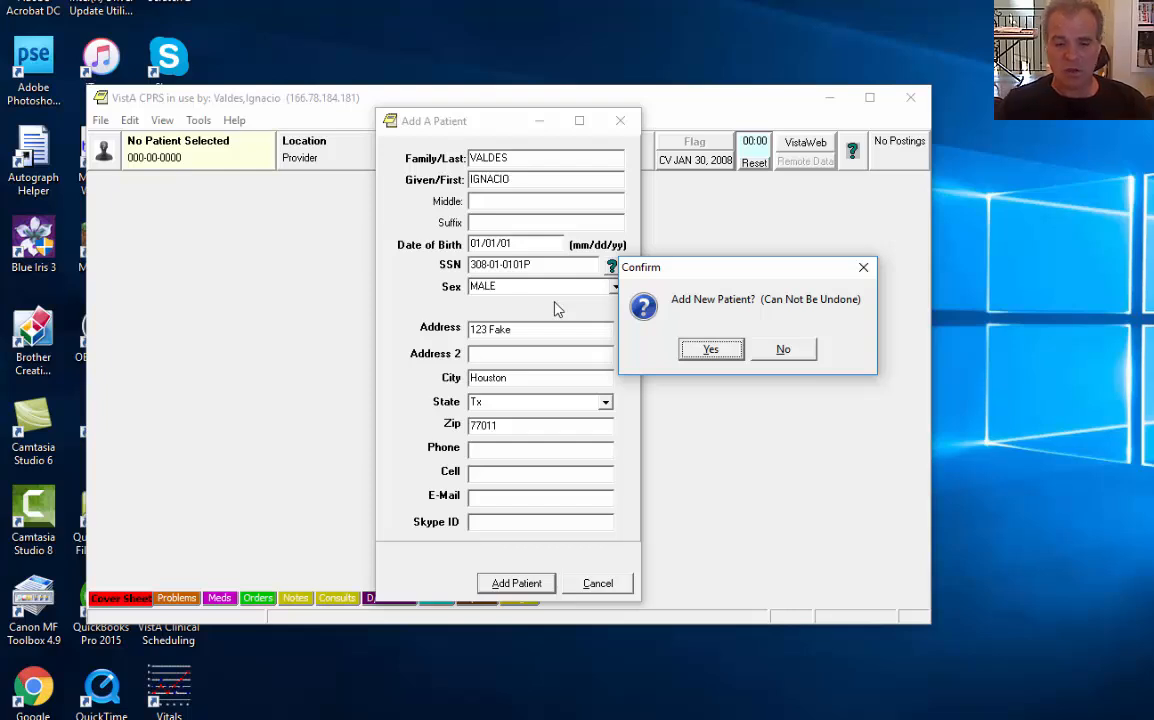
key("Return")
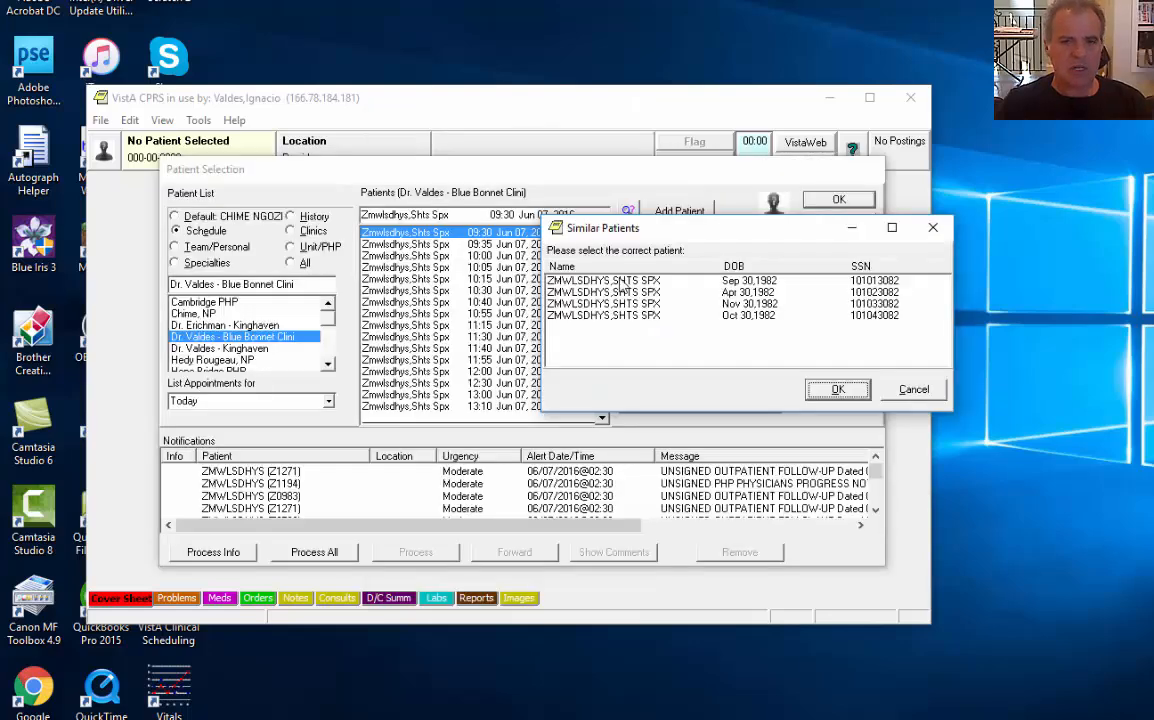
left_click(845, 387)
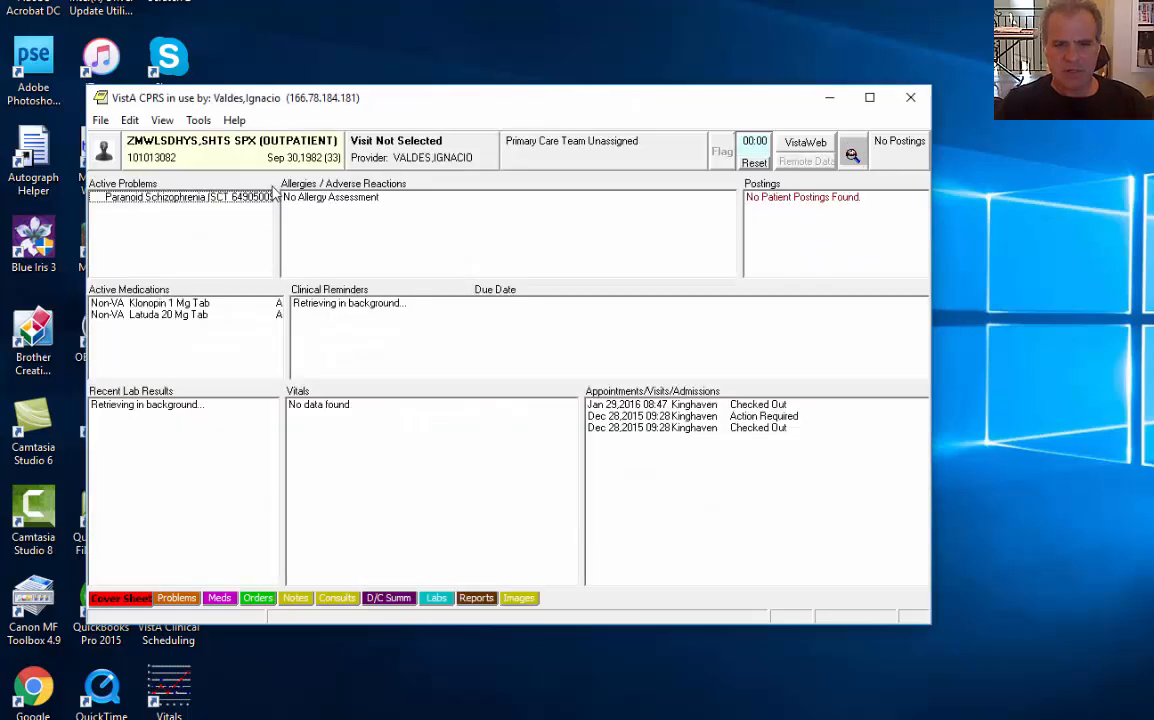
Open Edit Patient Demographics from the File menu for the current patient
left_click_drag(279, 100, 297, 101)
left_click(118, 117)
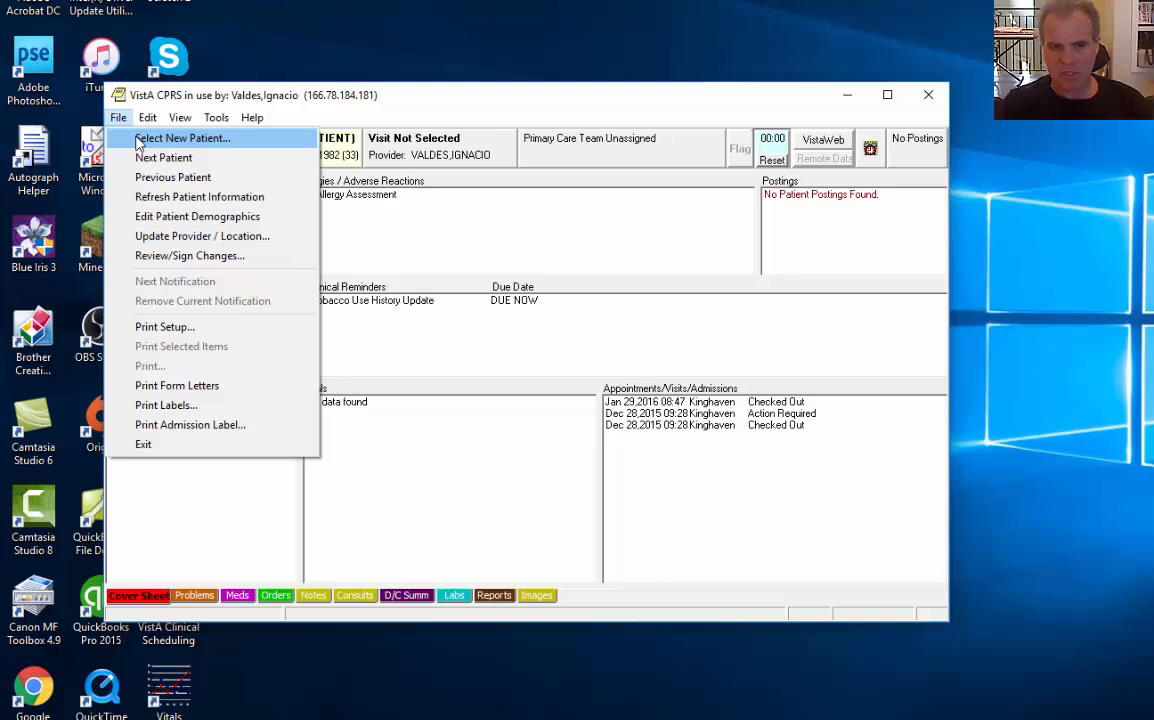
left_click(148, 220)
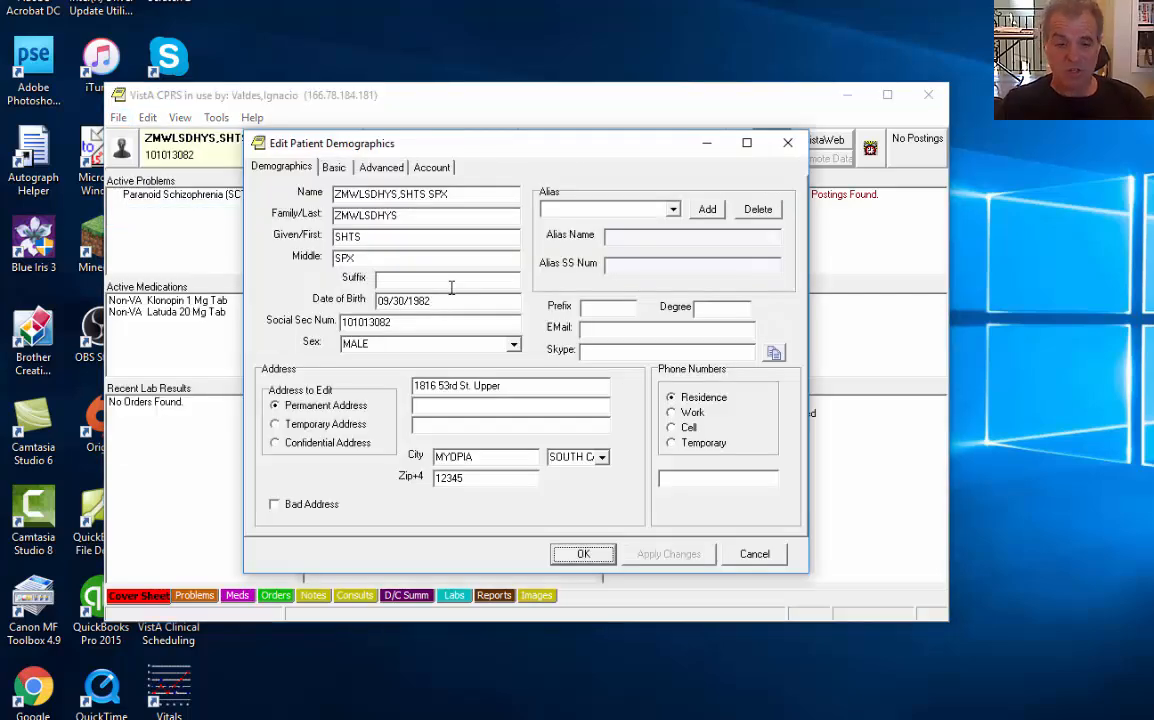
Look at the given name field, then cancel the demographics dialog without saving
left_click(425, 237)
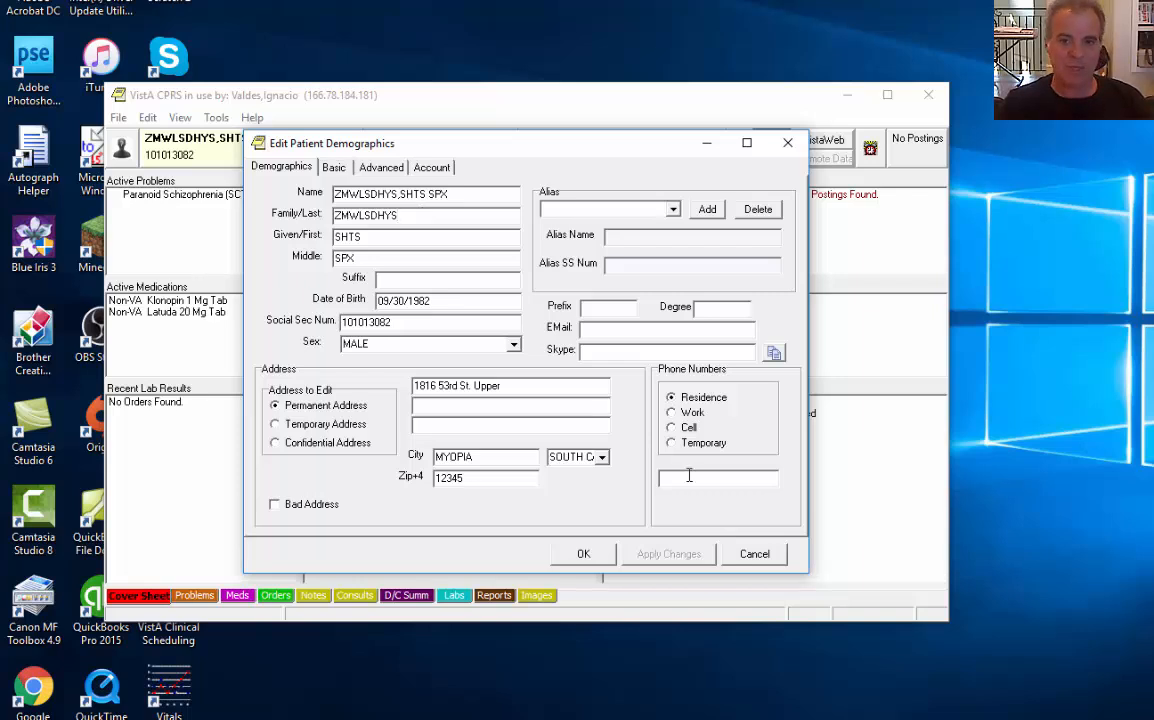
left_click(742, 556)
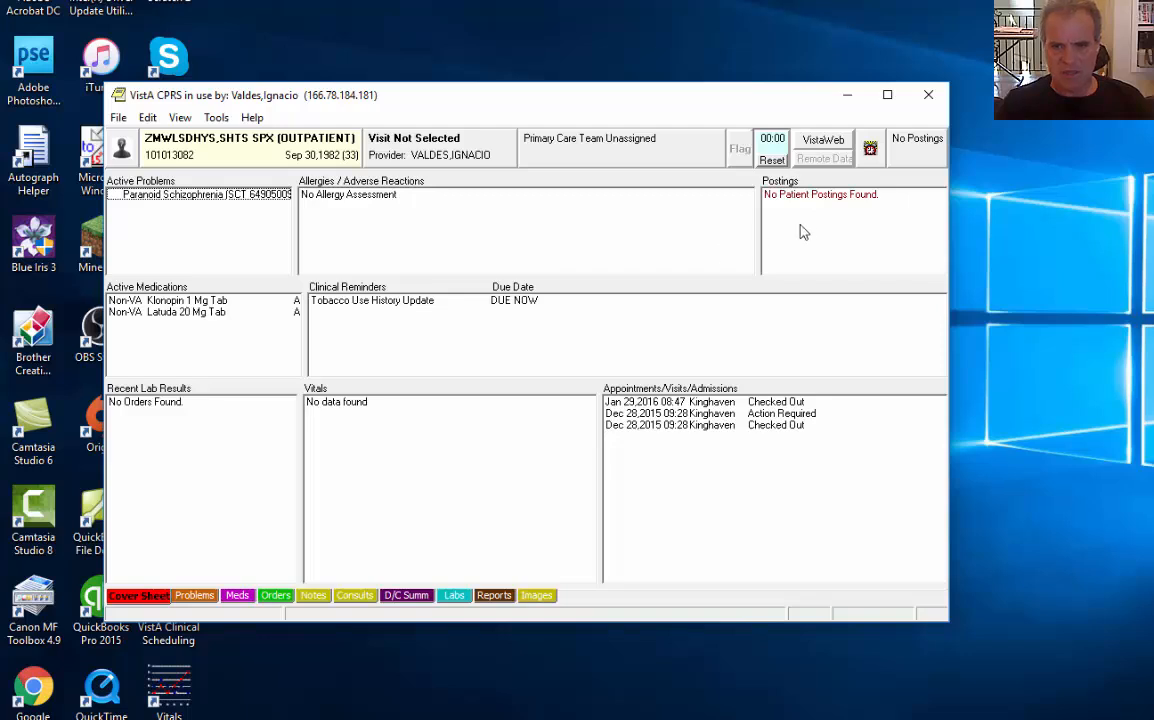
Enter the test patient's last and first name, birth date 01/01/2001, pseudo SSN P and sex FEMALE
left_click(313, 595)
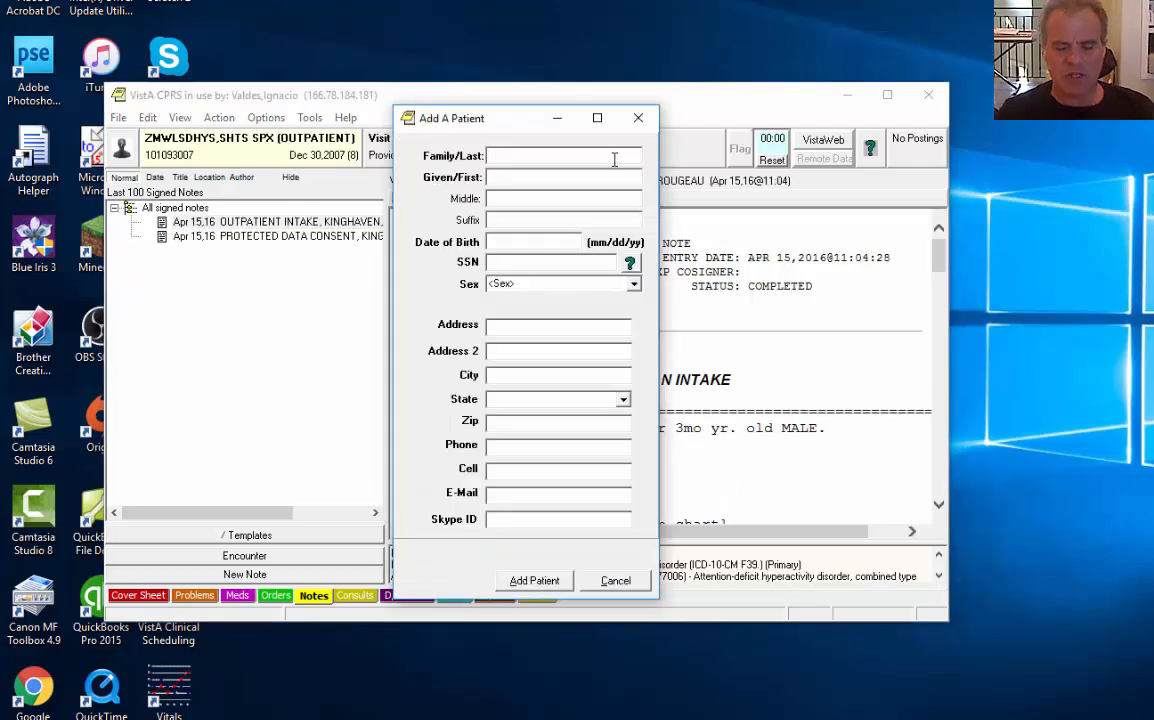
type("ZZ TE")
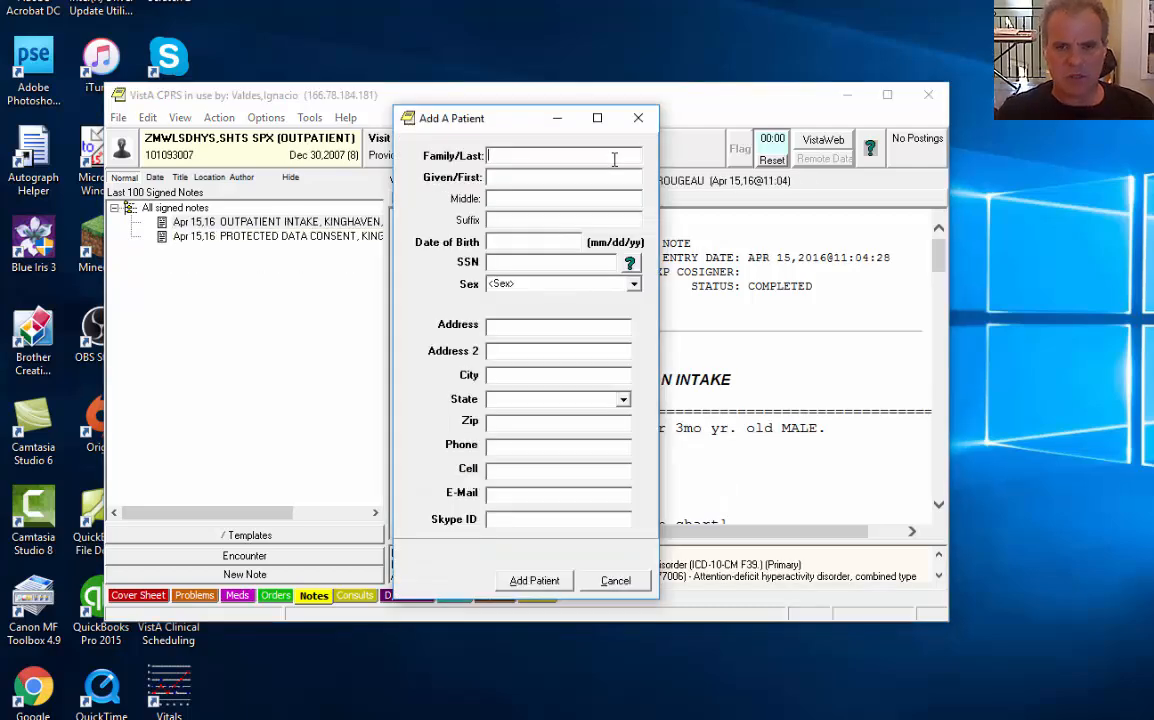
type("ST")
key("Tab")
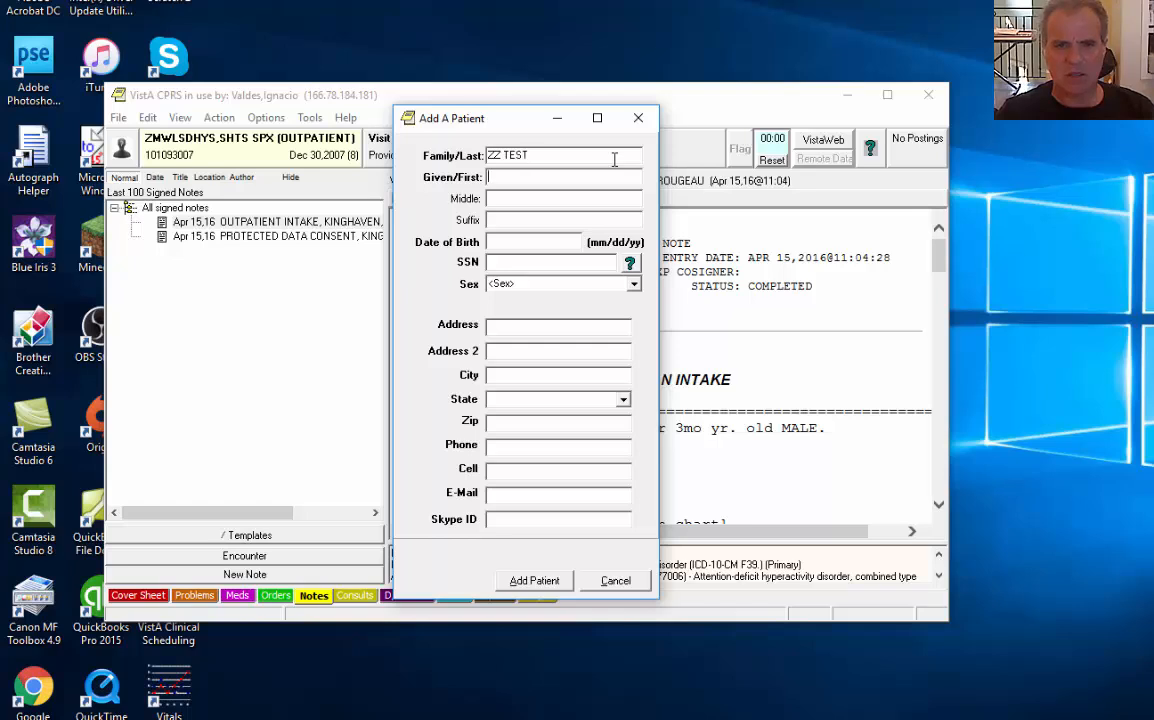
type("YOUTUBE")
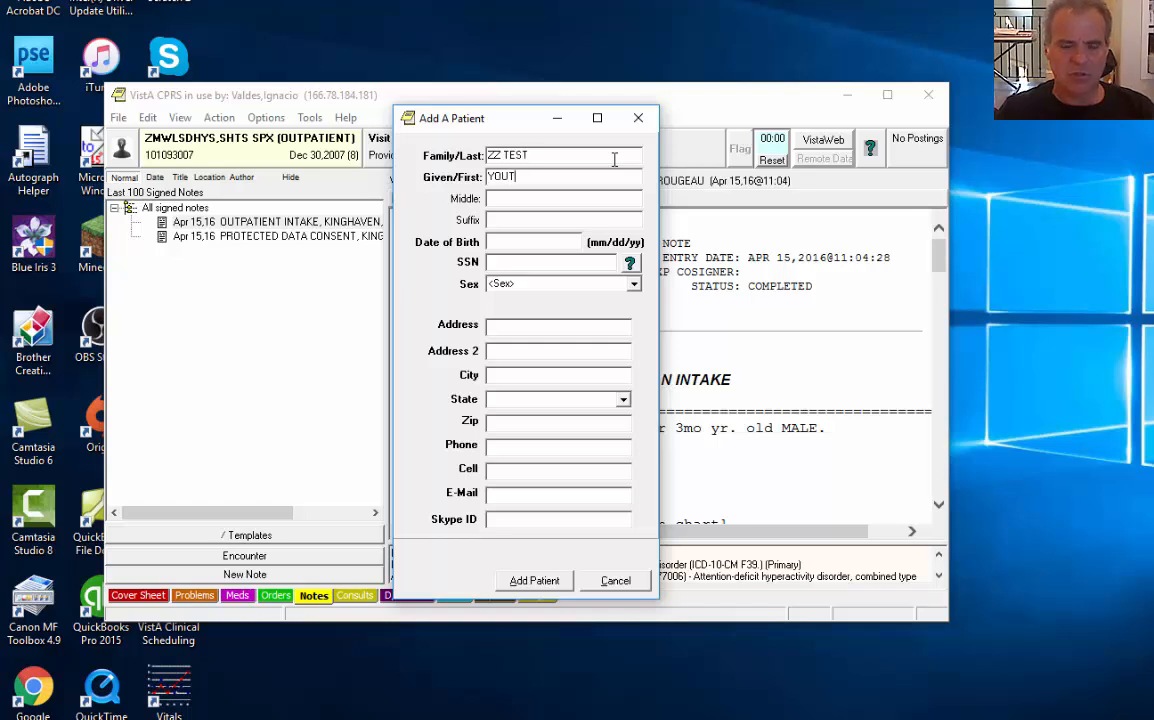
key("Tab")
key("Tab")
key("Tab")
type("01/")
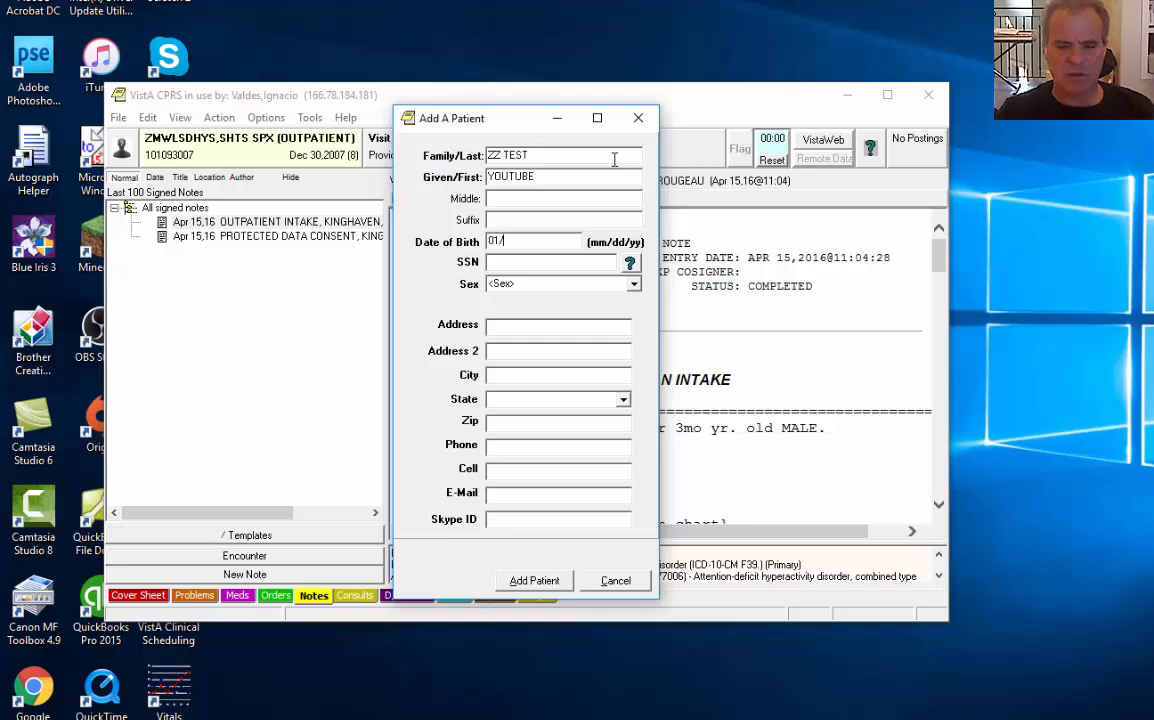
type("01/2001")
key("Tab")
type("P")
key("Tab")
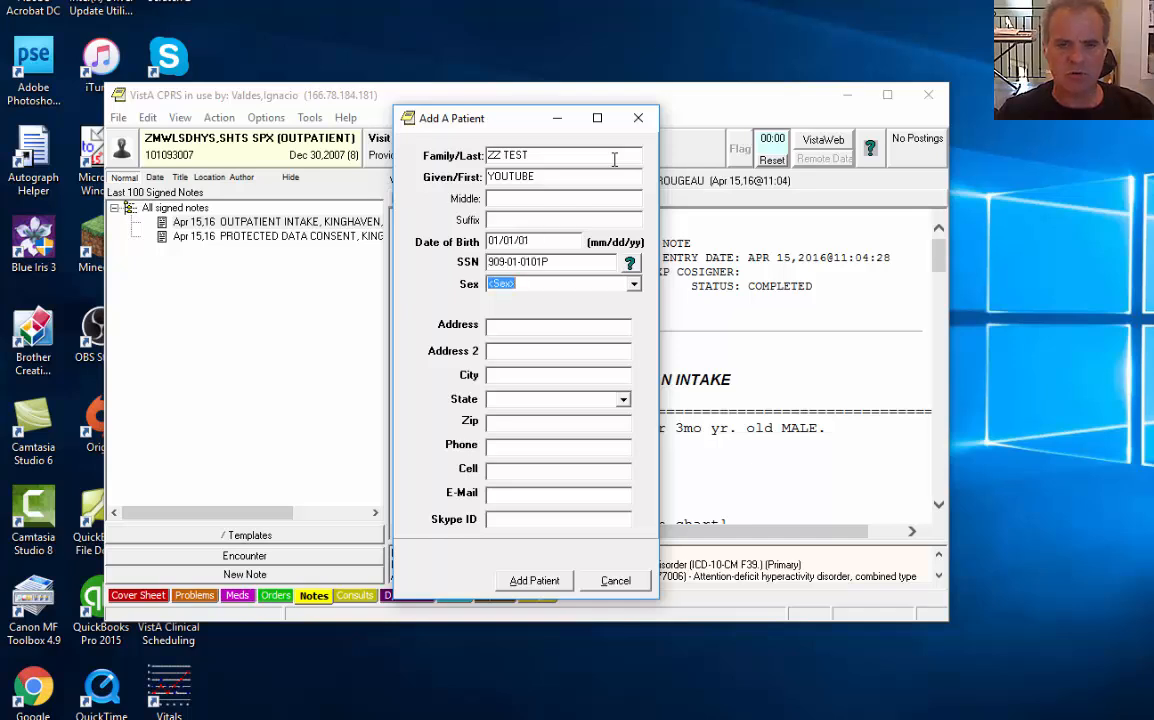
key("f")
Fill in street address, city, state, zip and cell number, then submit the patient
key("Tab")
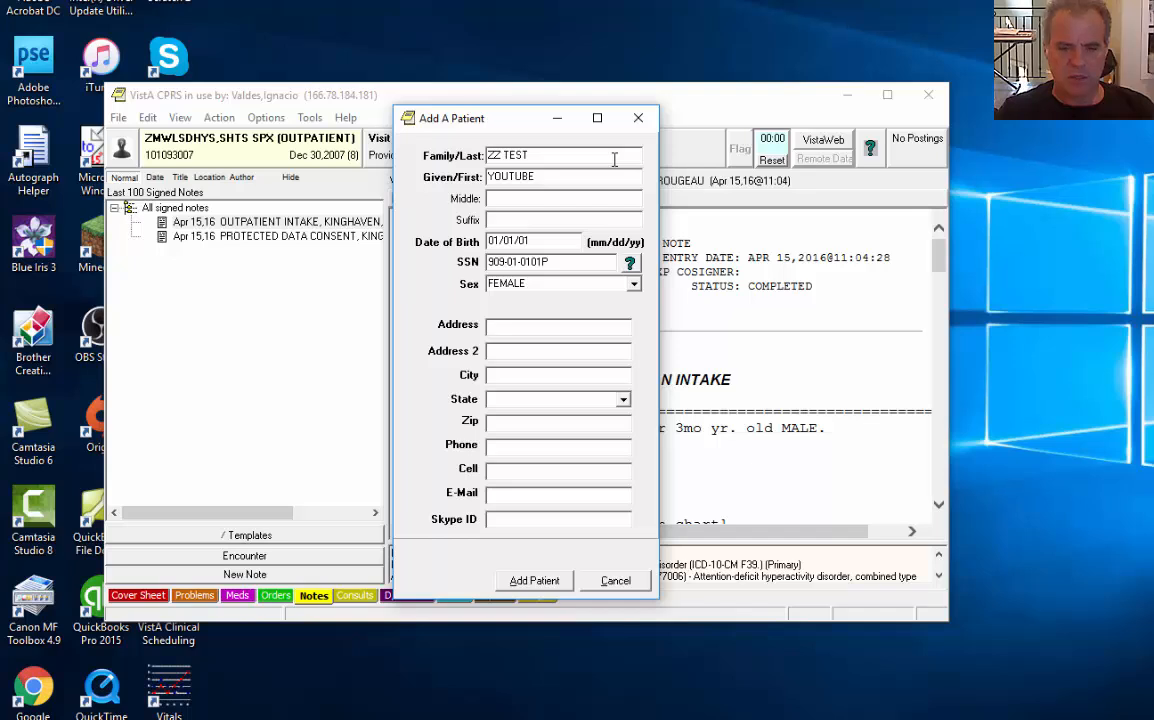
type("123 Fake")
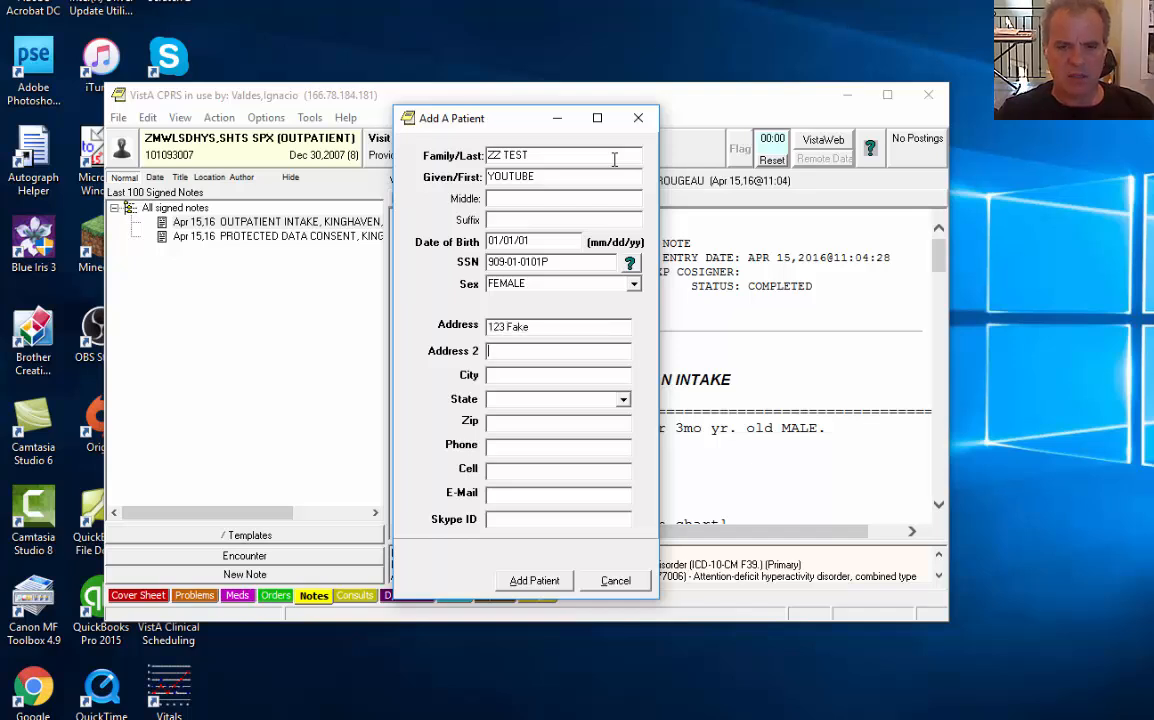
key("Tab")
type("Houston")
key("Tab")
type("Tx")
key("Tab")
type("770")
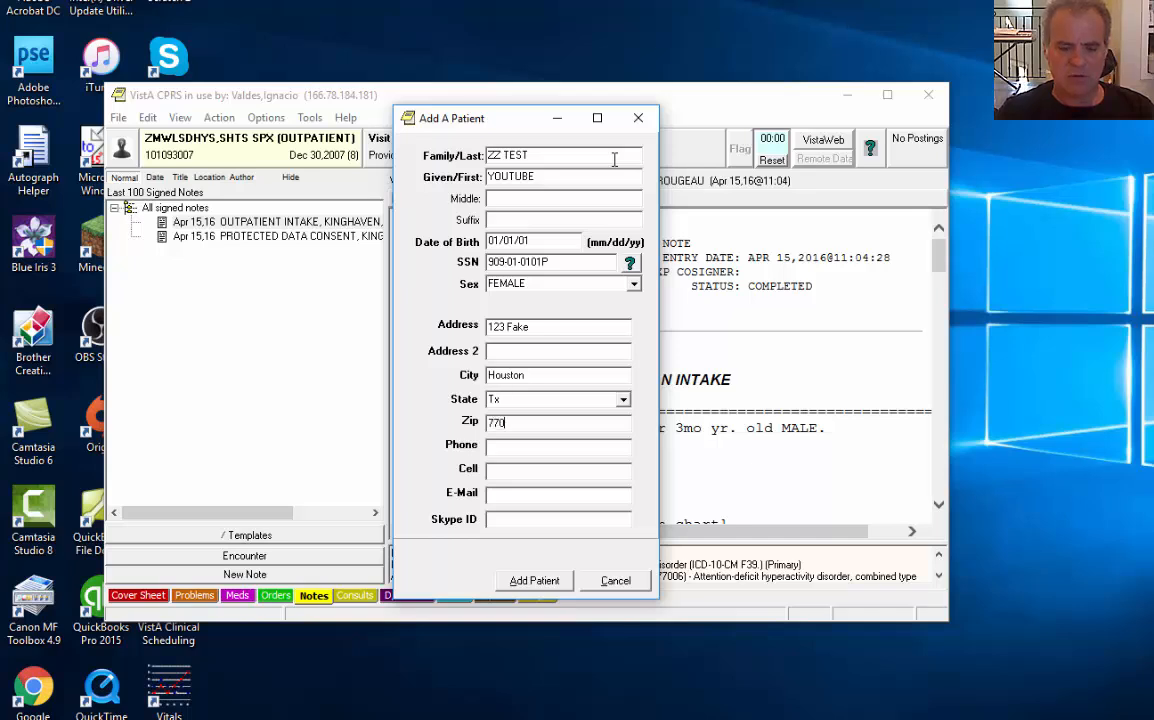
type("17")
key("Tab")
key("Tab")
type("123")
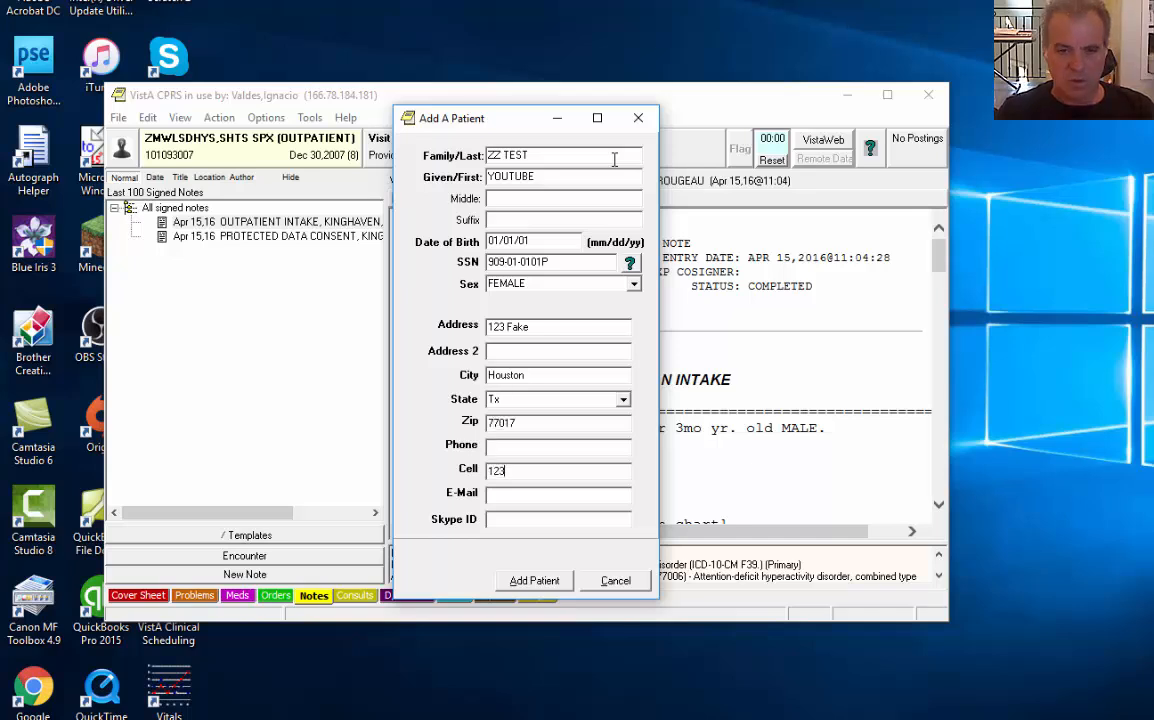
type("4567890")
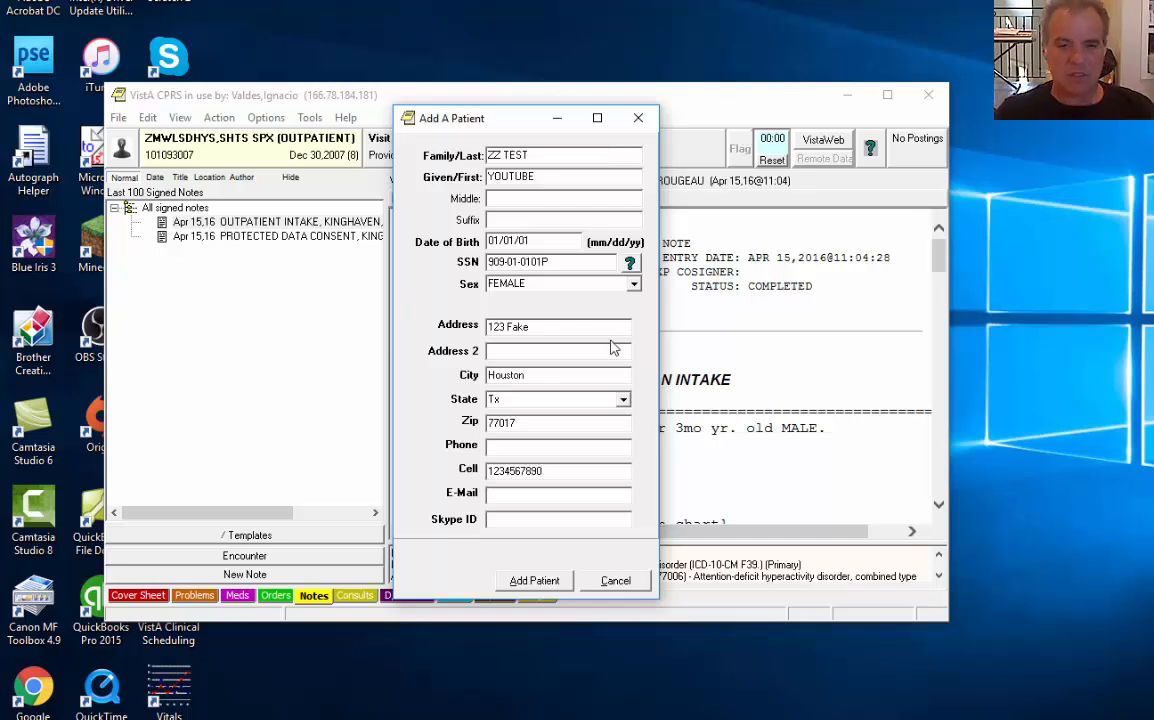
left_click(533, 581)
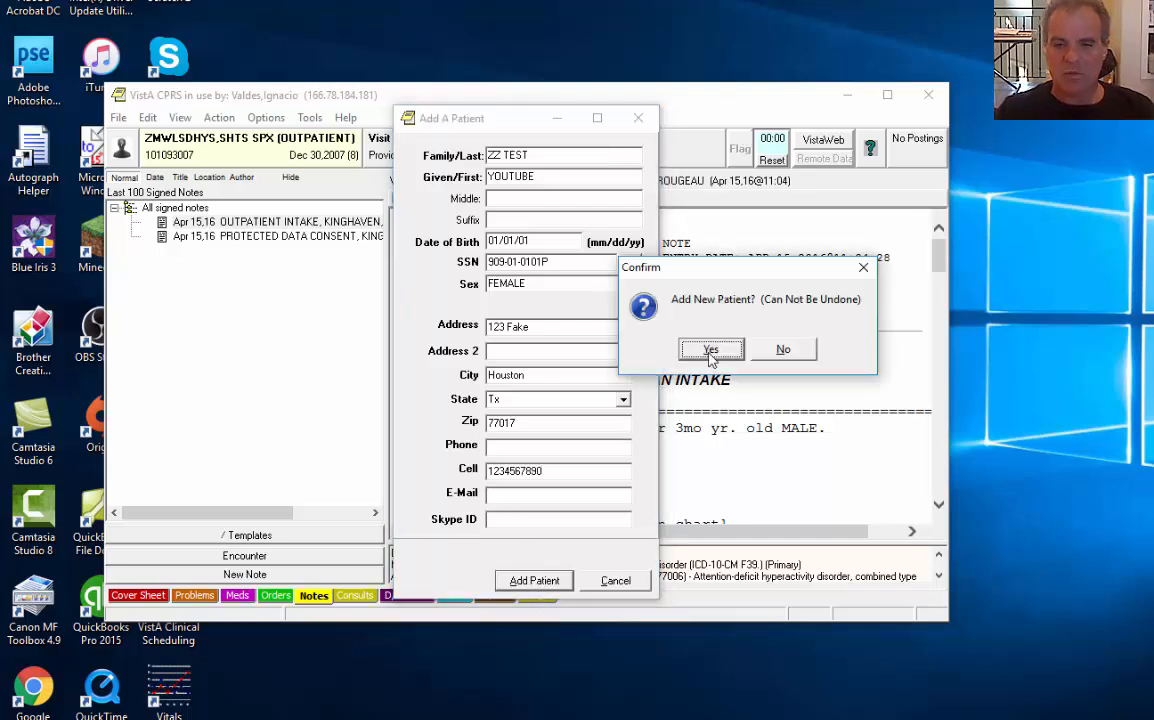
Confirm the new patient, find her by searching 'zz', and open her chart past the consent warning
left_click(710, 350)
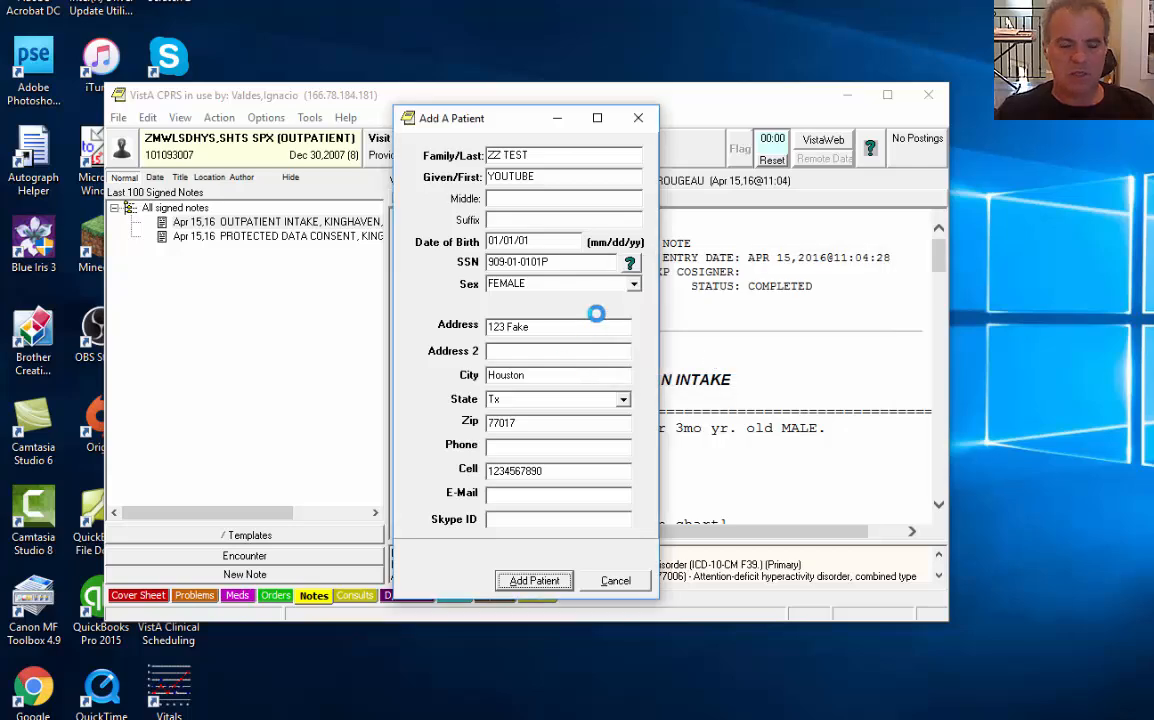
key("Return")
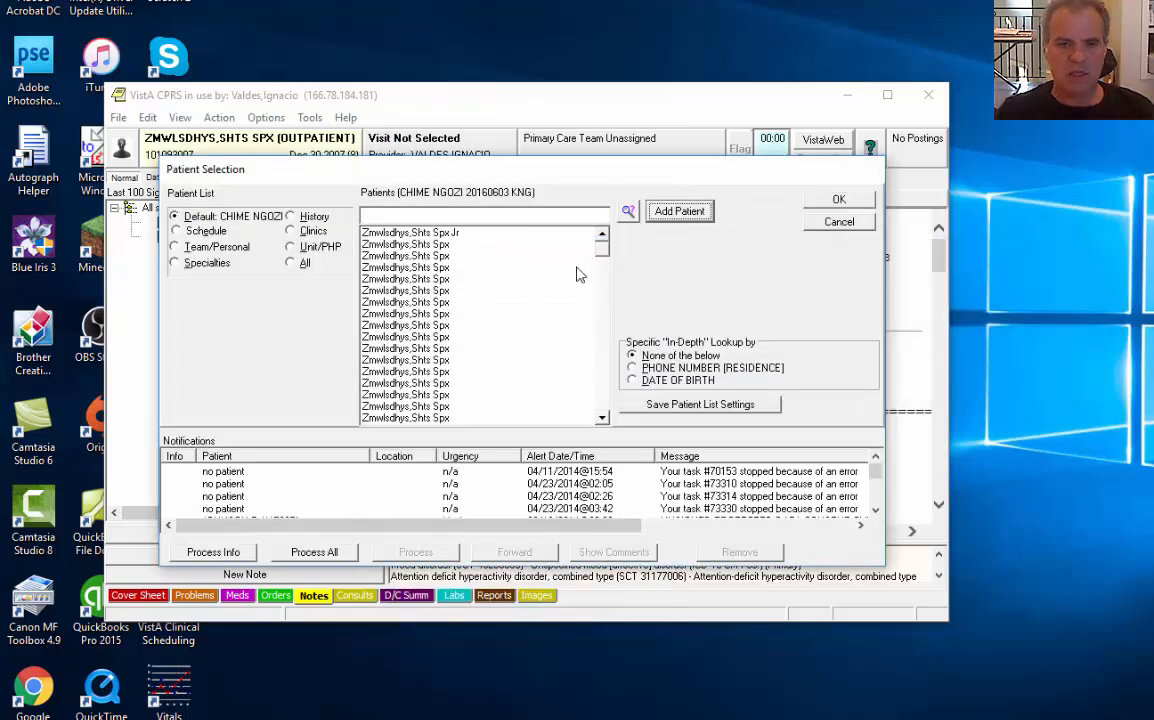
left_click(545, 218)
type("zz")
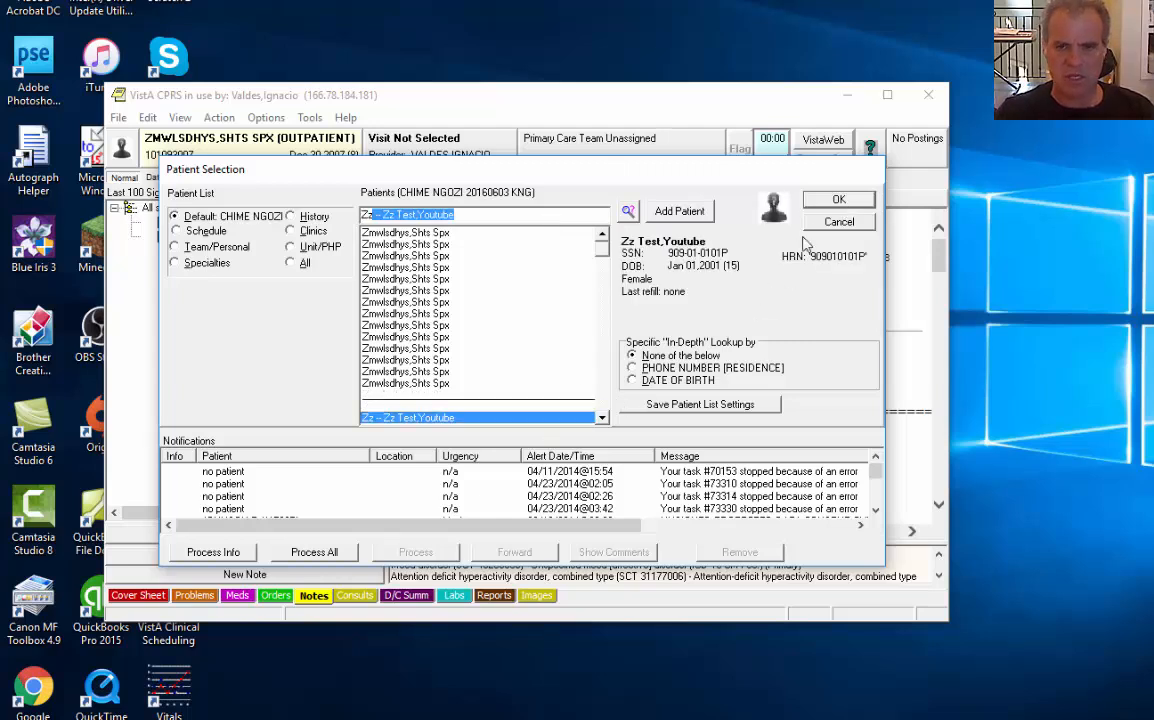
left_click(830, 199)
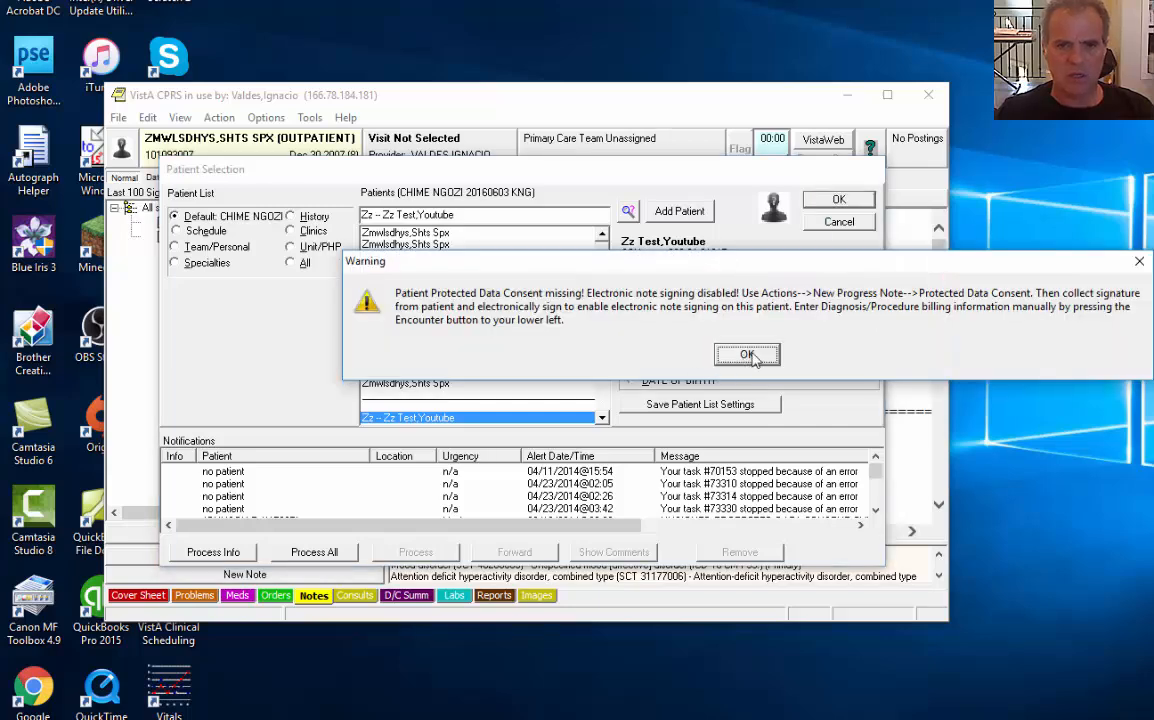
left_click(747, 355)
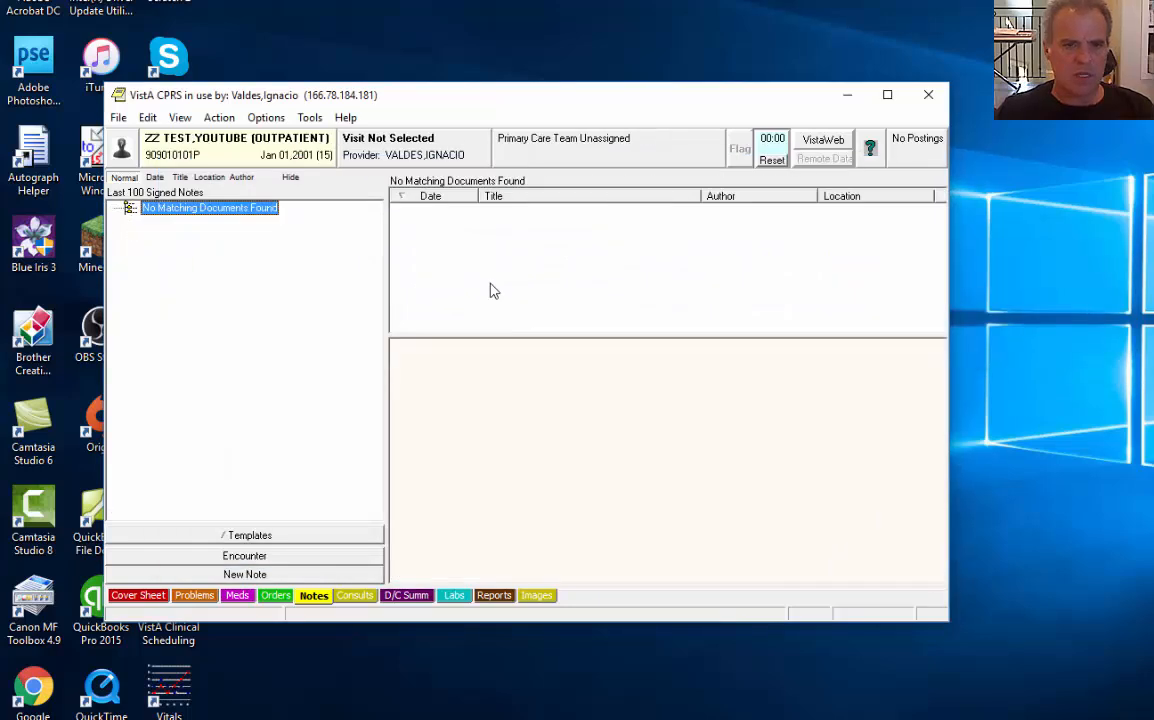
left_click(220, 118)
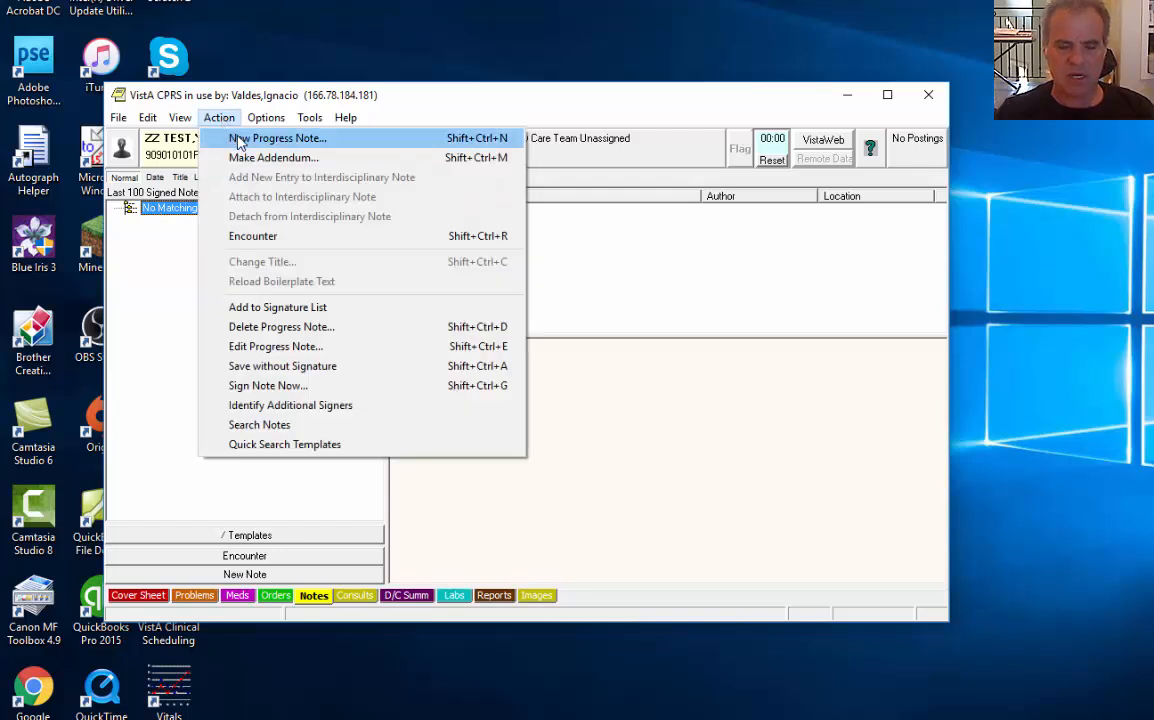
Create a progress note at BLUE BONNET CLINIC titled PROTECTED DATA CONSENT, found by typing 'prot'
left_click(238, 140)
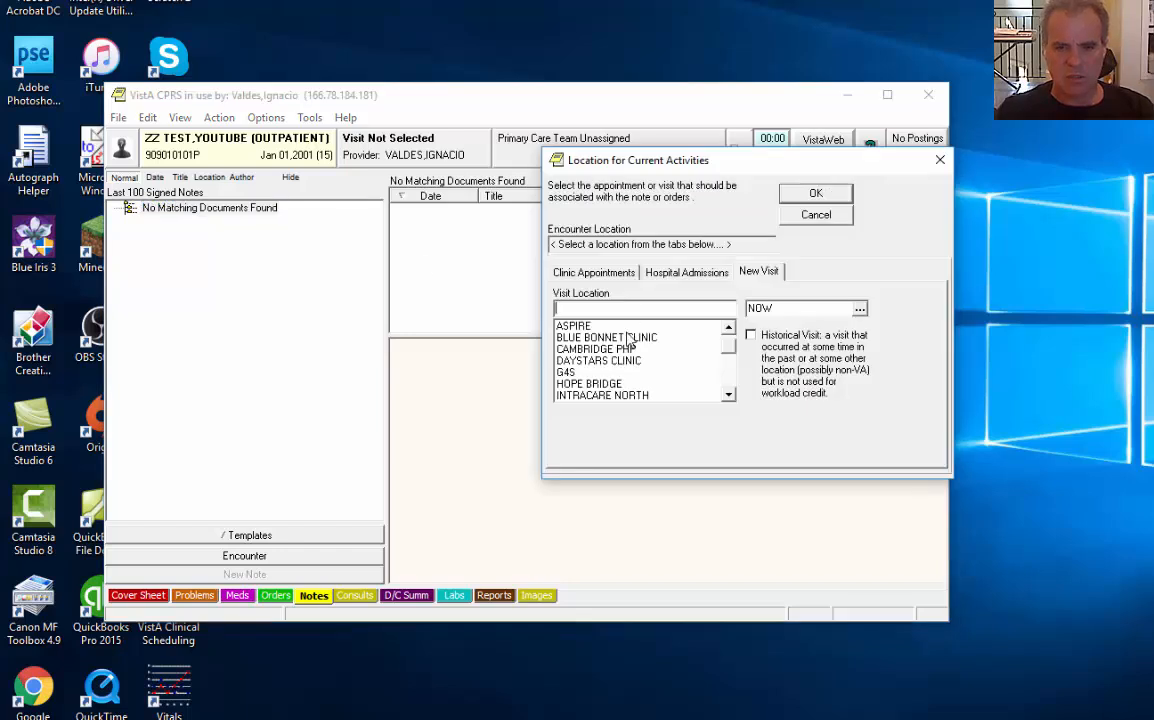
left_click(629, 338)
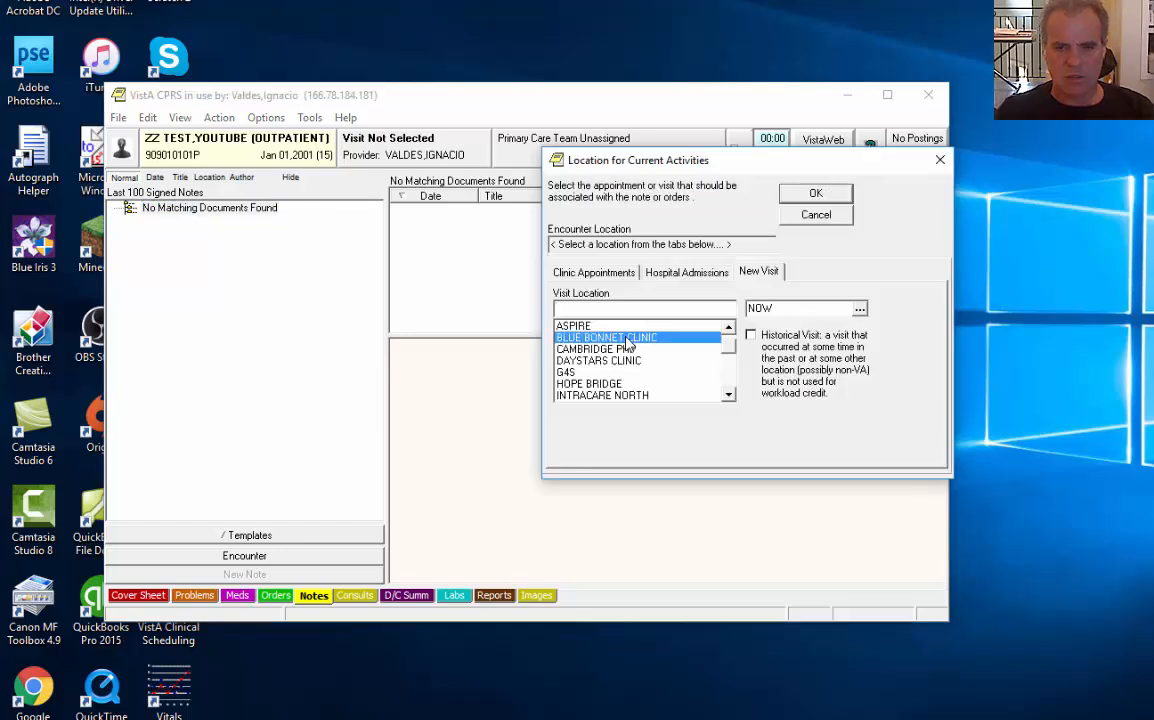
left_click(812, 195)
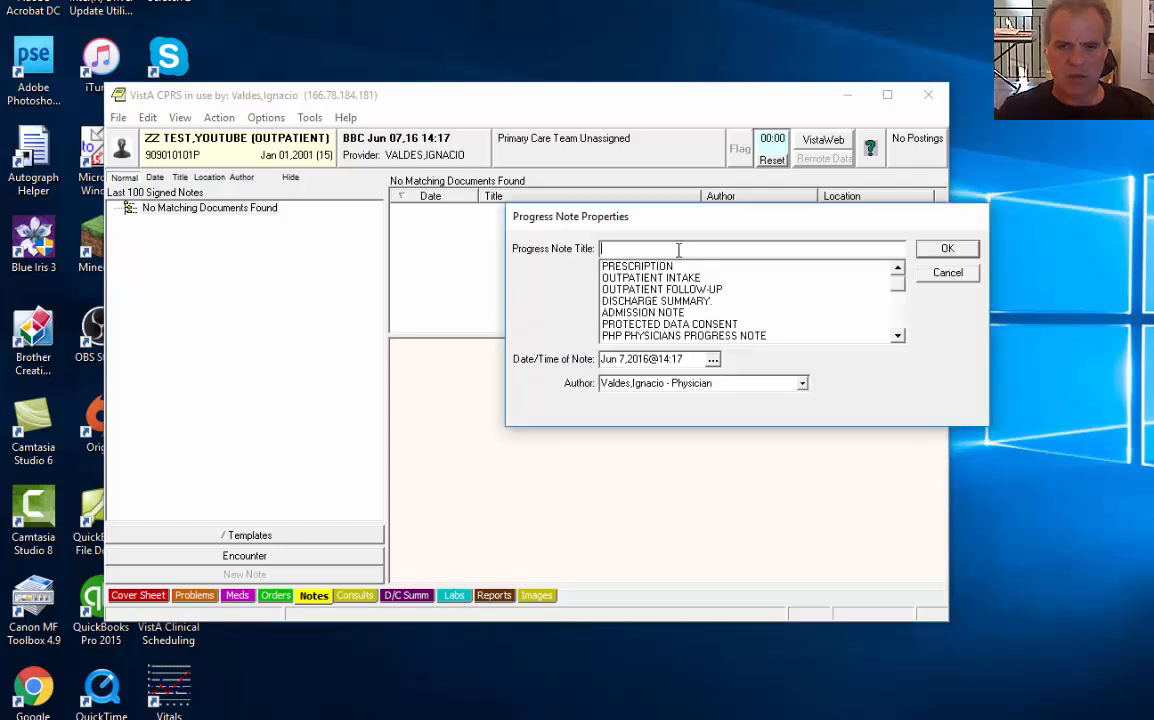
type("prot")
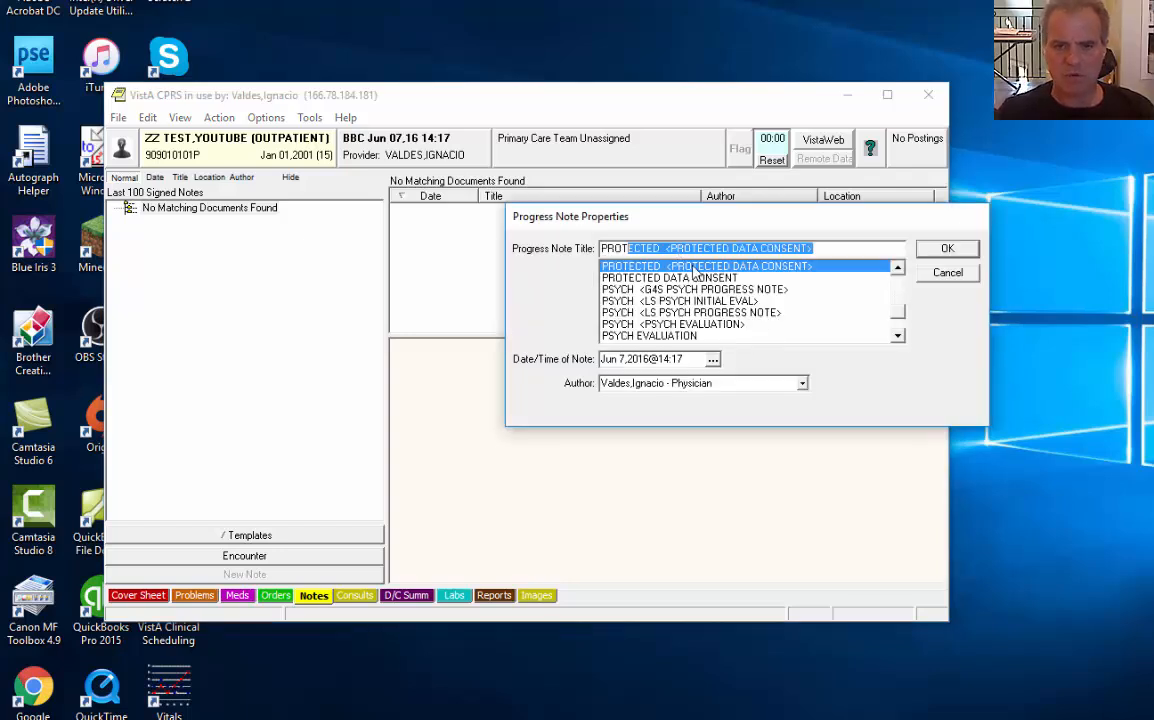
left_click(945, 248)
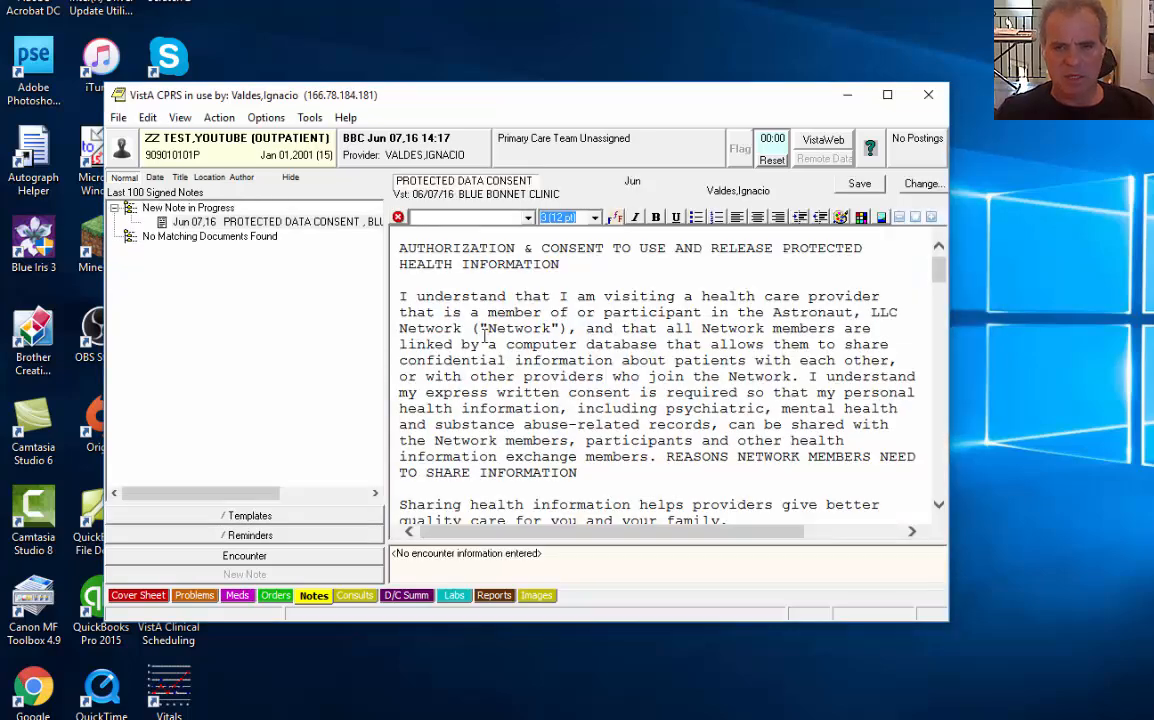
Scroll through the consent note's template text to review it
left_click(541, 344)
scroll(545, 349, "down", 2)
scroll(545, 349, "up", 2)
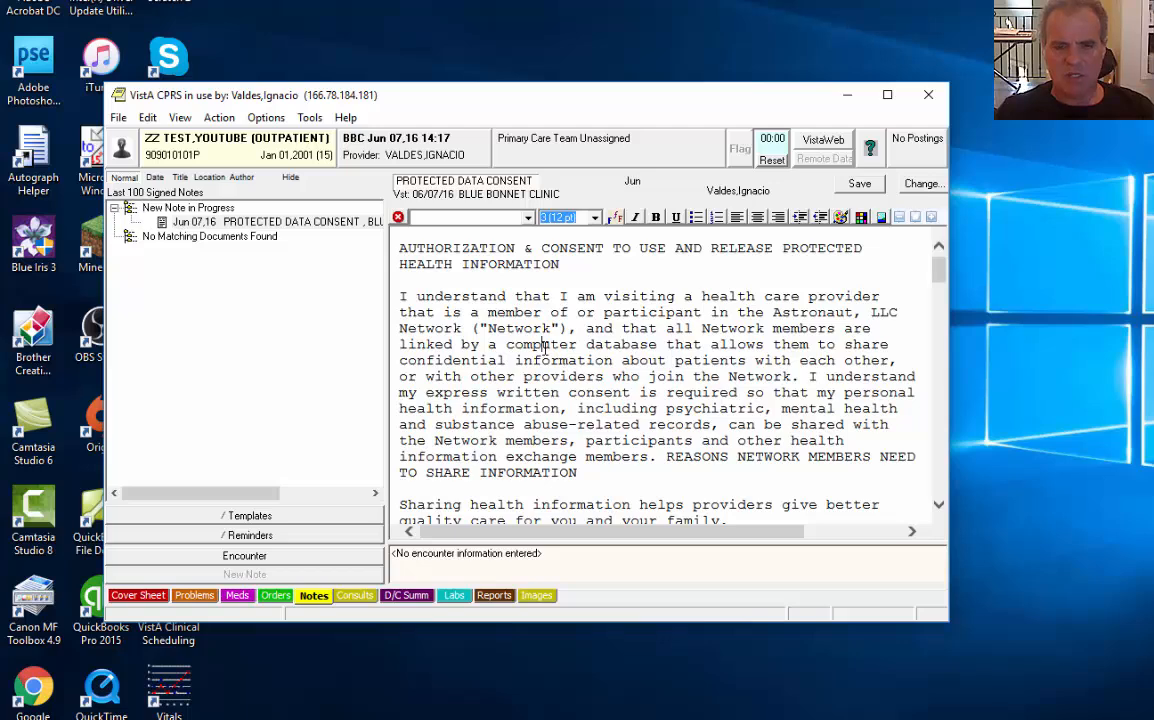
left_click(219, 118)
left_click(219, 118)
left_click(219, 118)
left_click(219, 118)
left_click(220, 118)
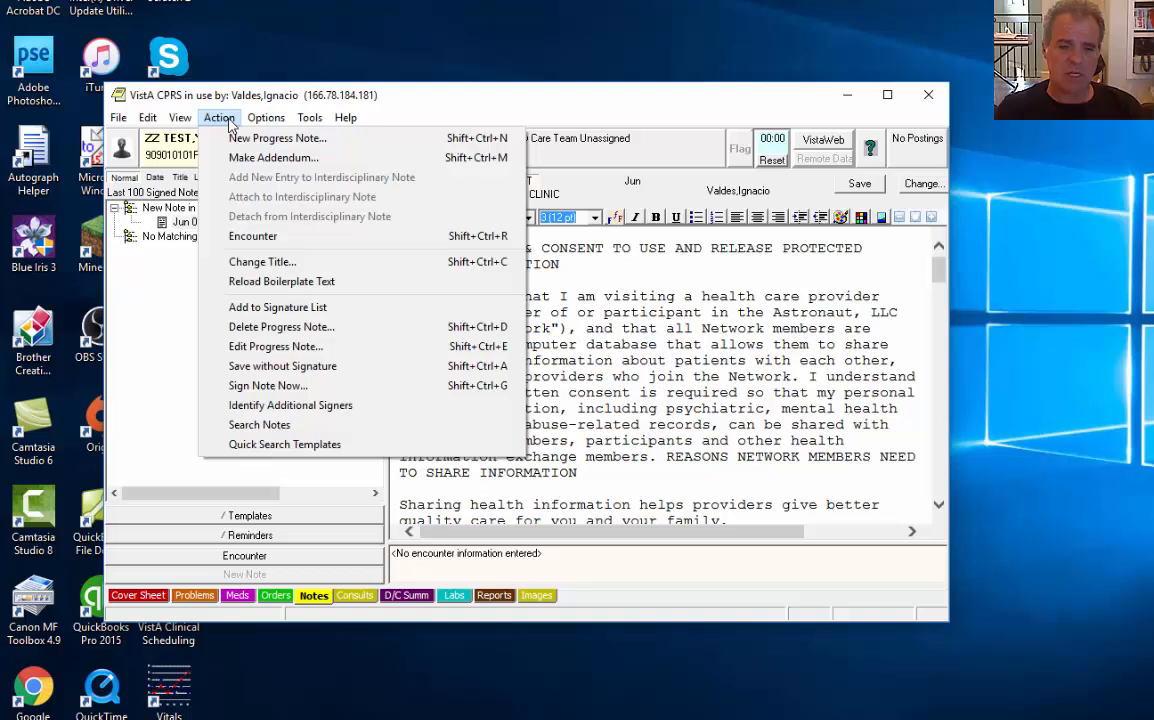
Sign the consent note as primary provider, skipping missing encounter info, with the signature code
left_click(268, 386)
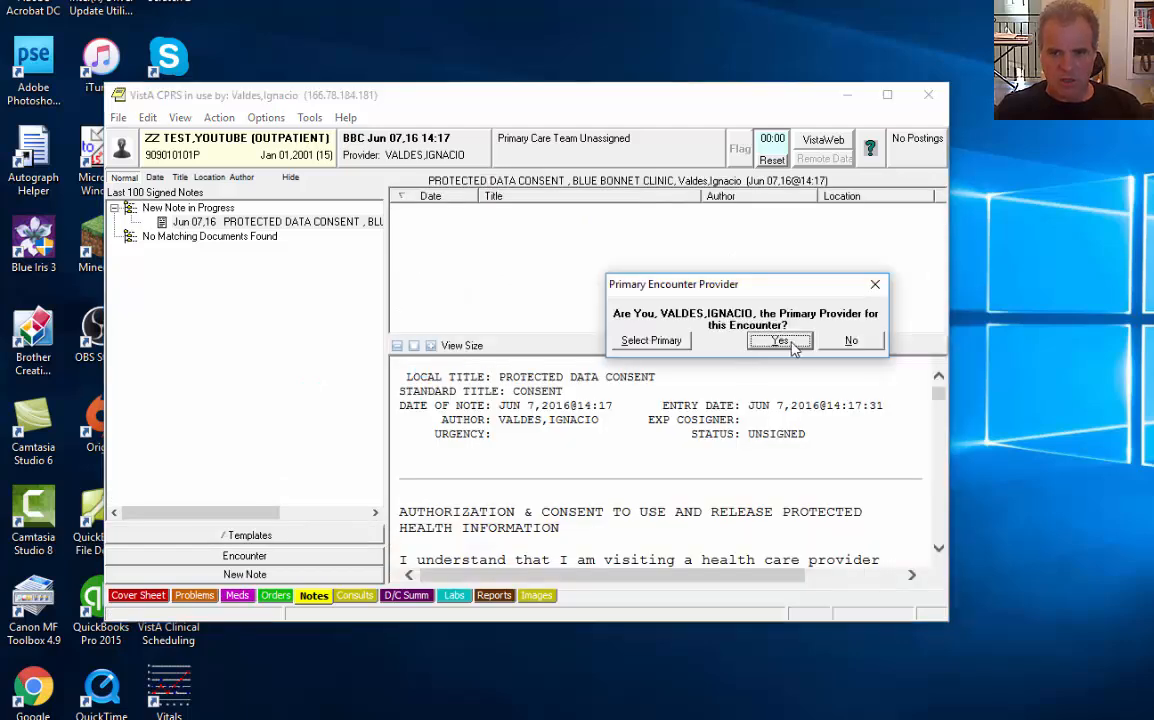
left_click(775, 340)
left_click(804, 396)
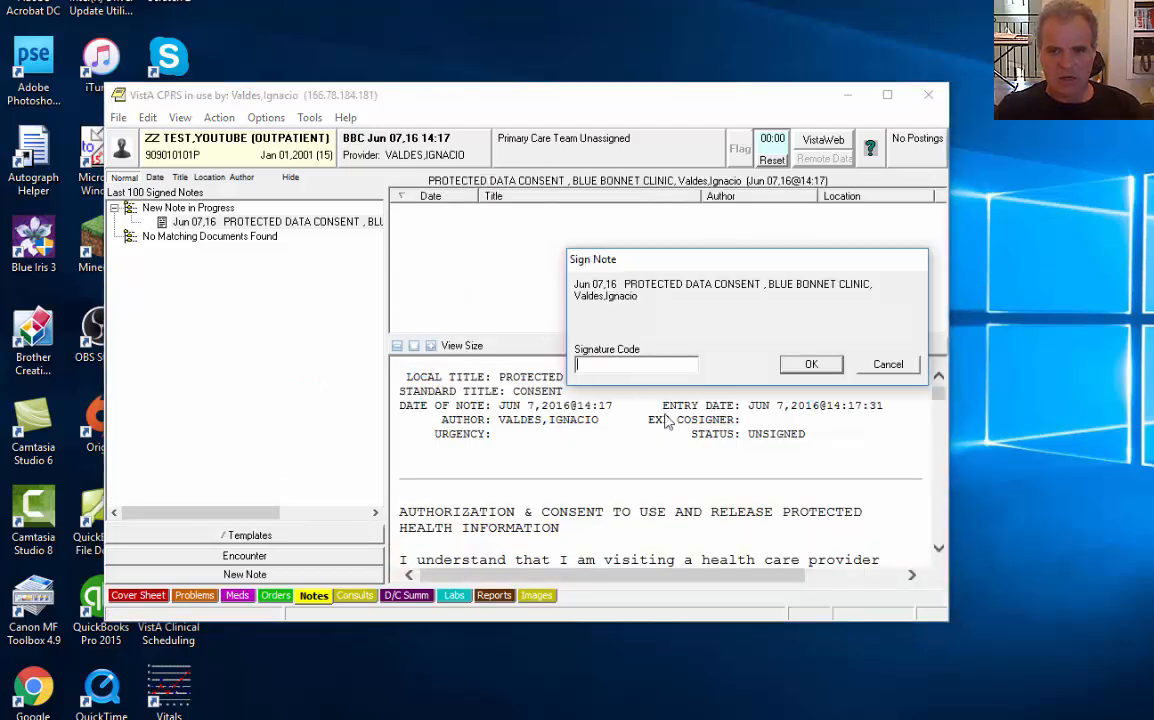
type("*******")
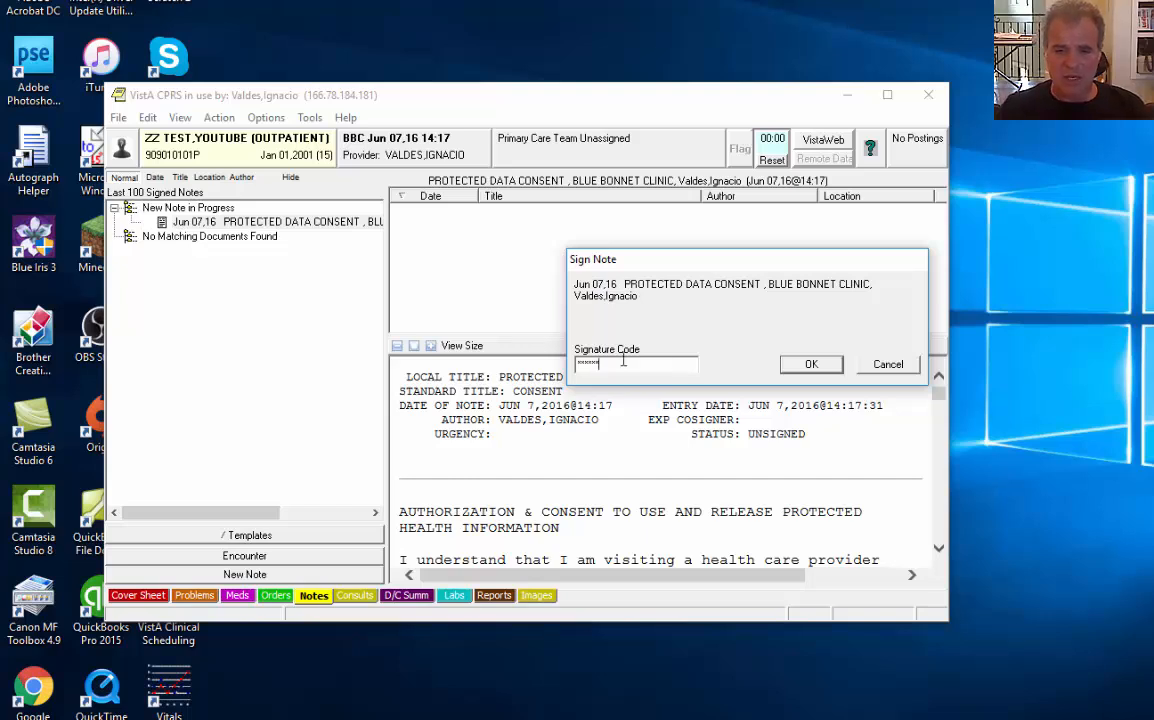
left_click_drag(625, 365, 531, 363)
left_click(630, 368)
left_click_drag(634, 368, 554, 356)
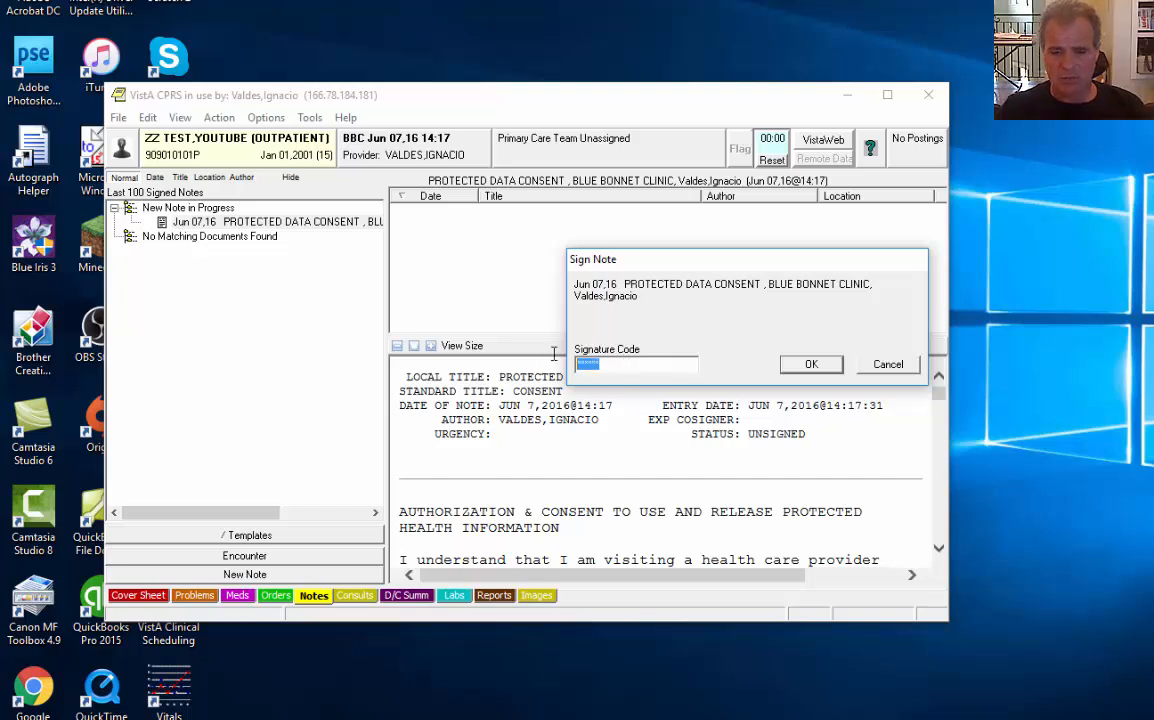
left_click(799, 367)
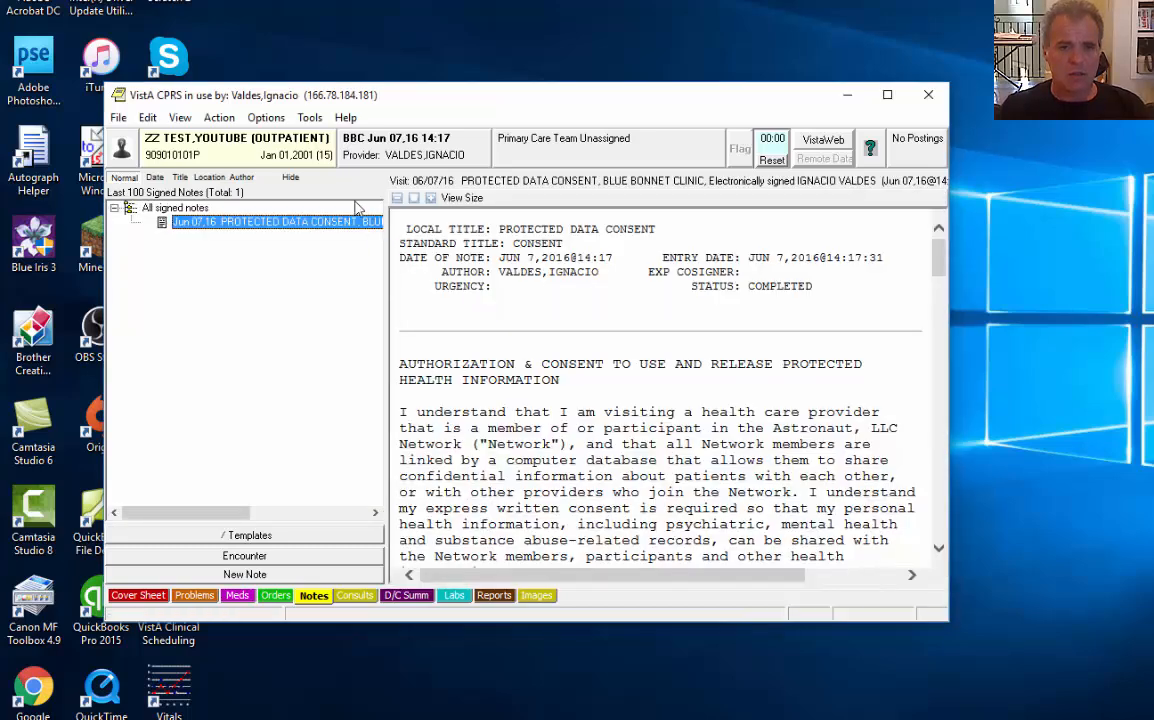
left_click(219, 118)
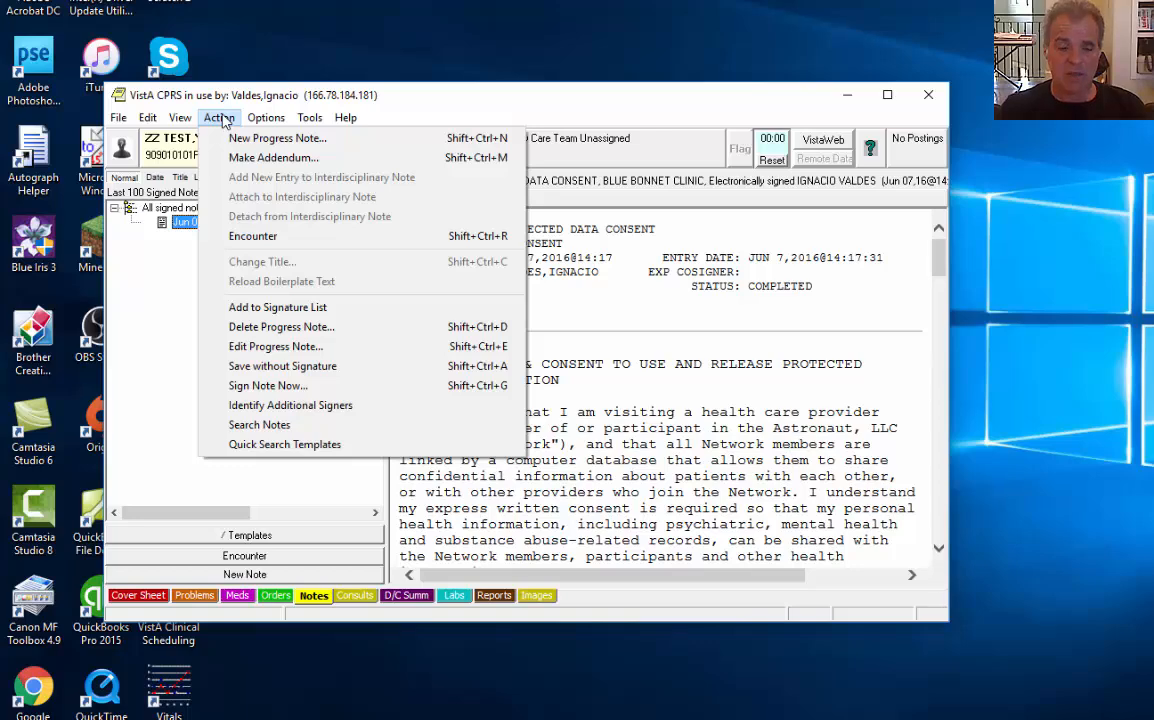
left_click(219, 118)
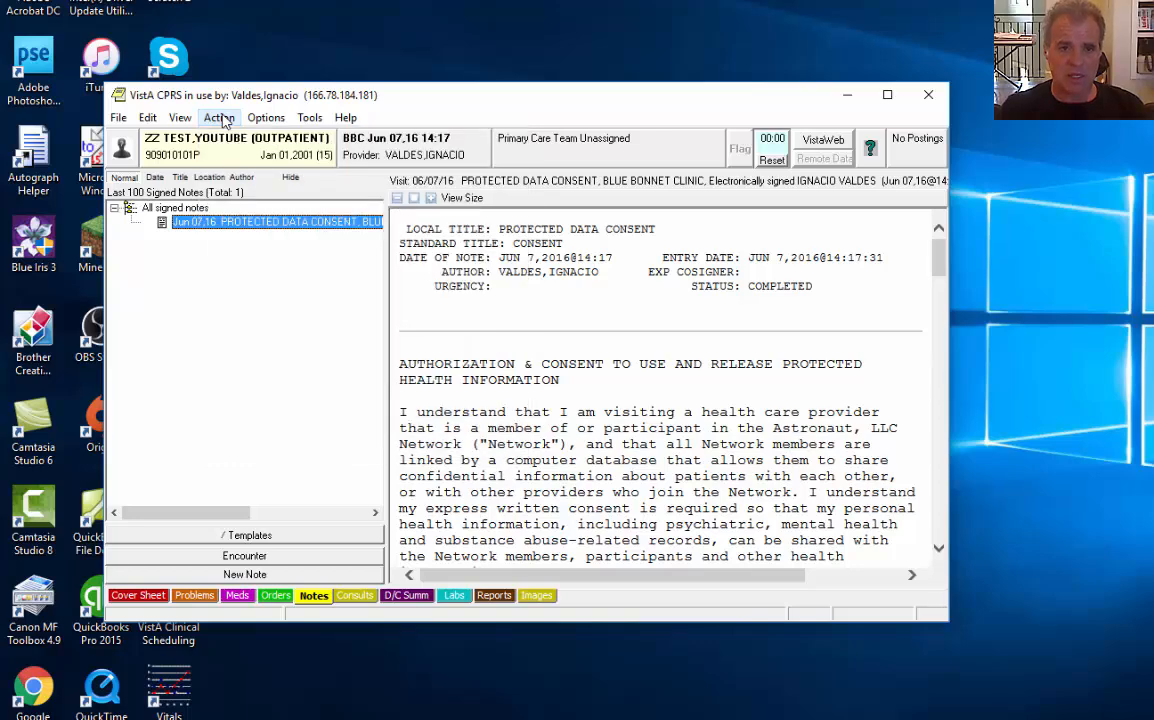
left_click(219, 118)
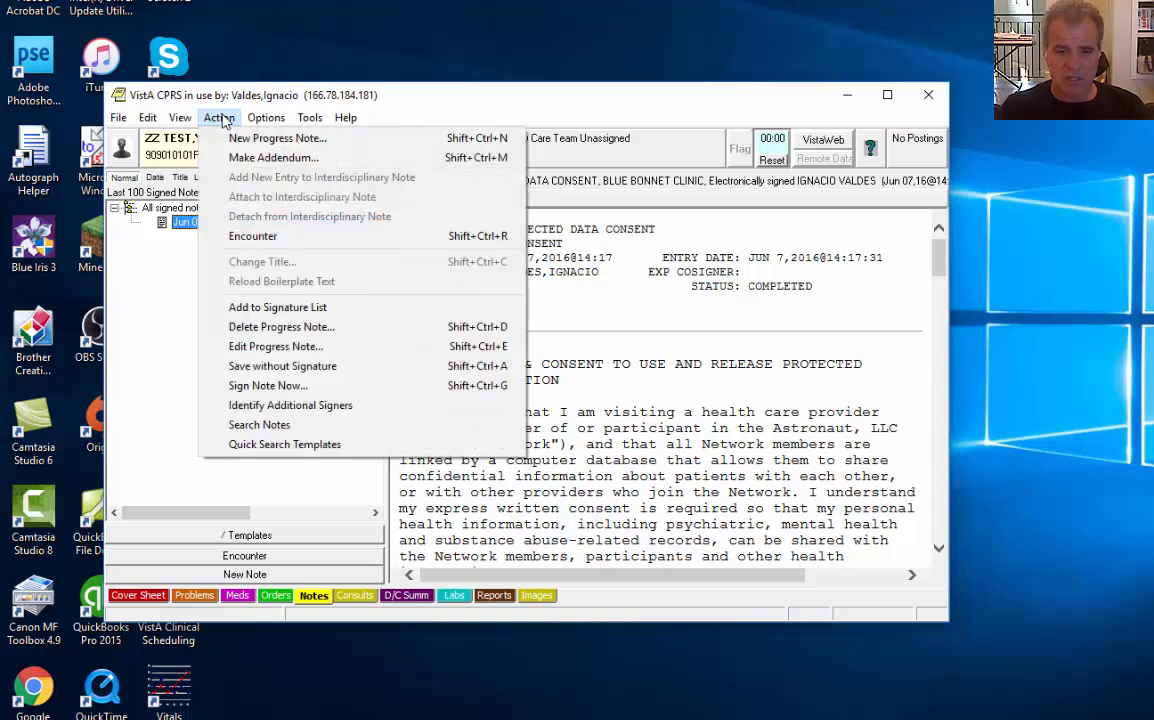
left_click(263, 385)
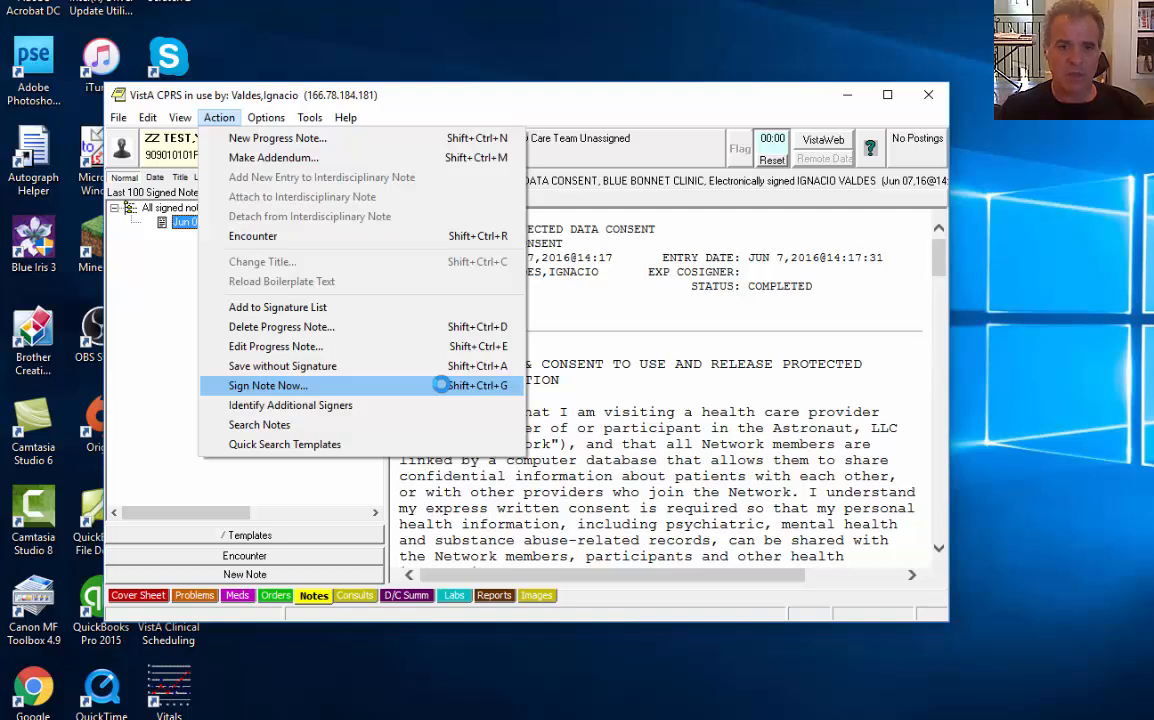
Browse the available progress note titles, then cancel without creating a note
left_click(340, 141)
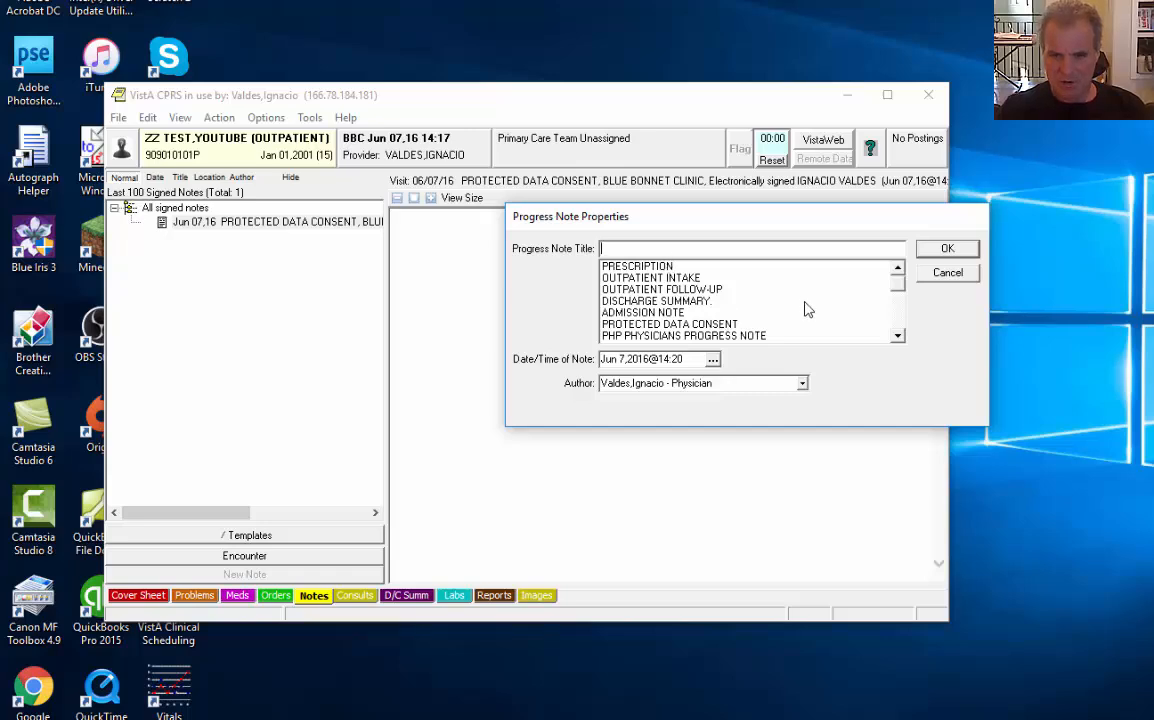
left_click(899, 326)
left_click_drag(903, 330, 902, 330)
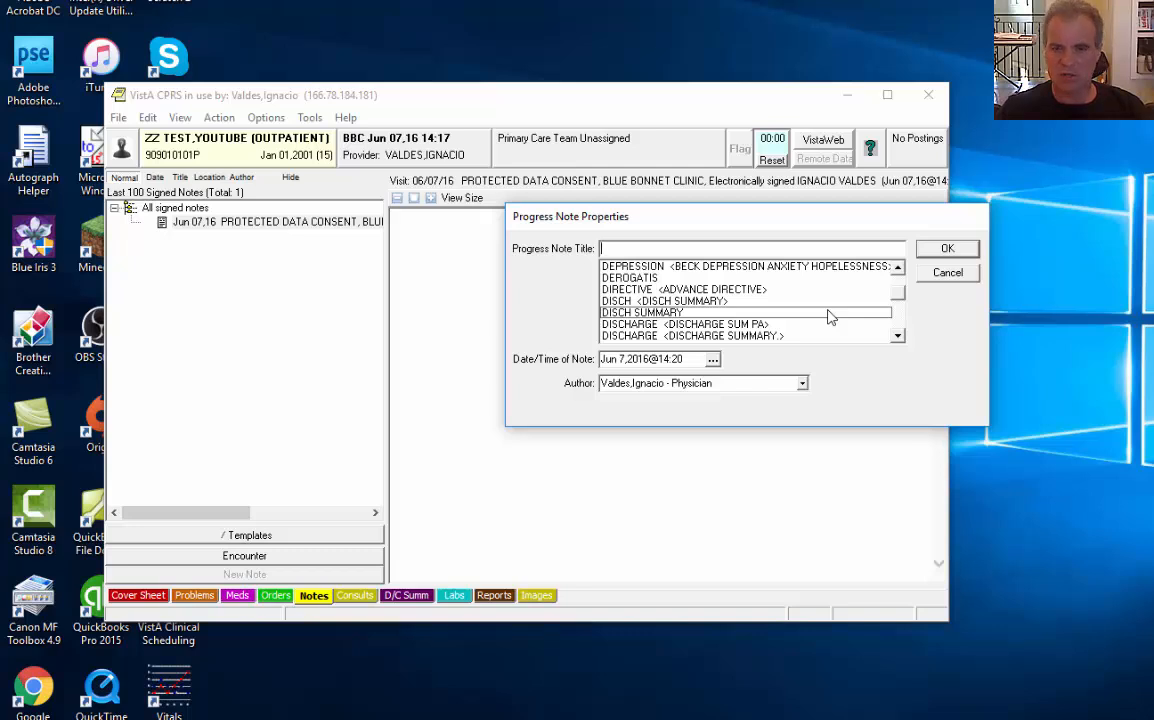
left_click(899, 324)
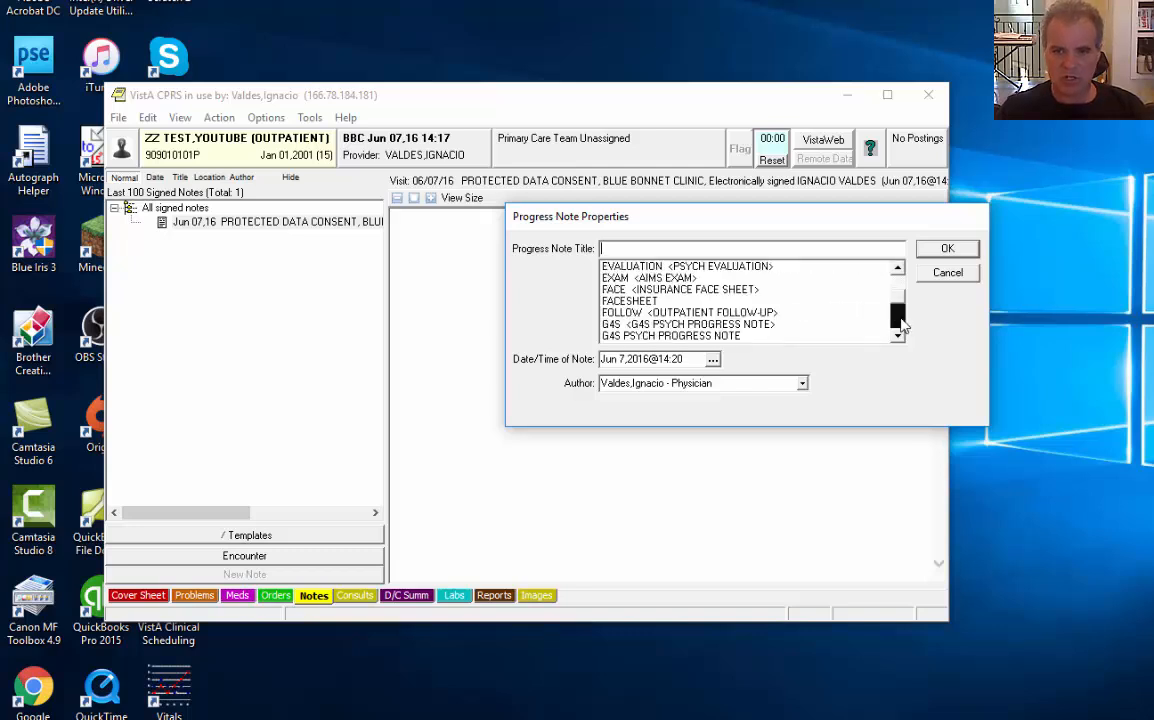
left_click(899, 324)
left_click(899, 324)
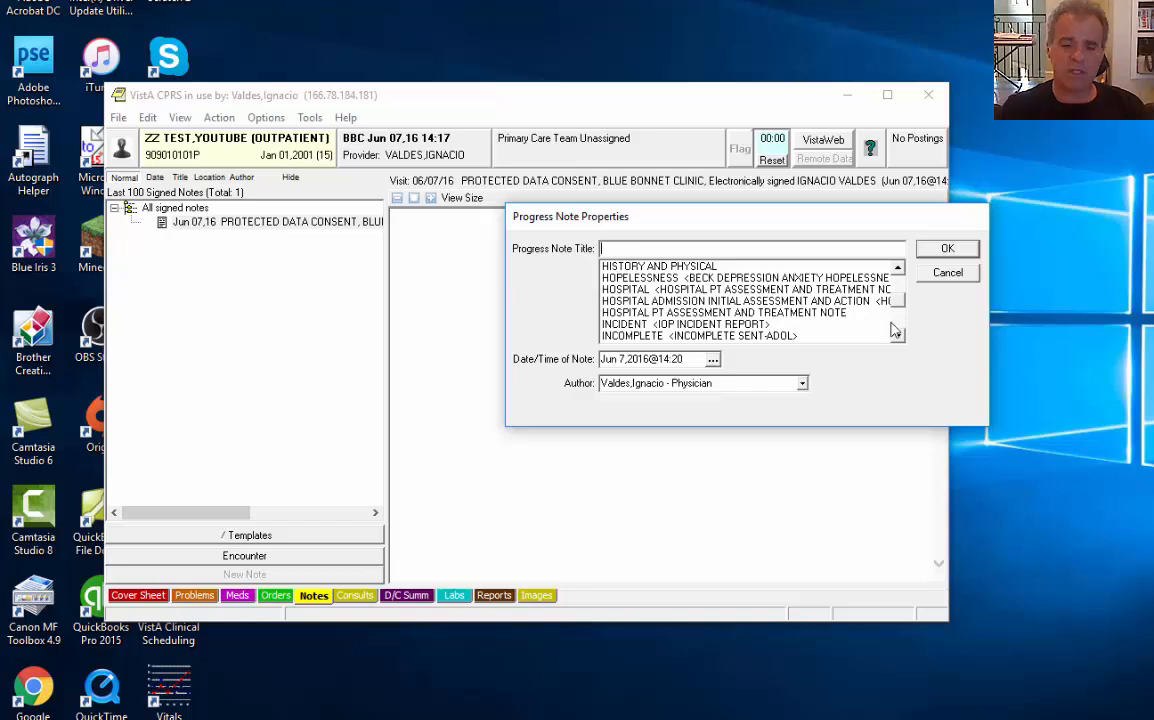
left_click(892, 324)
left_click(892, 324)
left_click(892, 324)
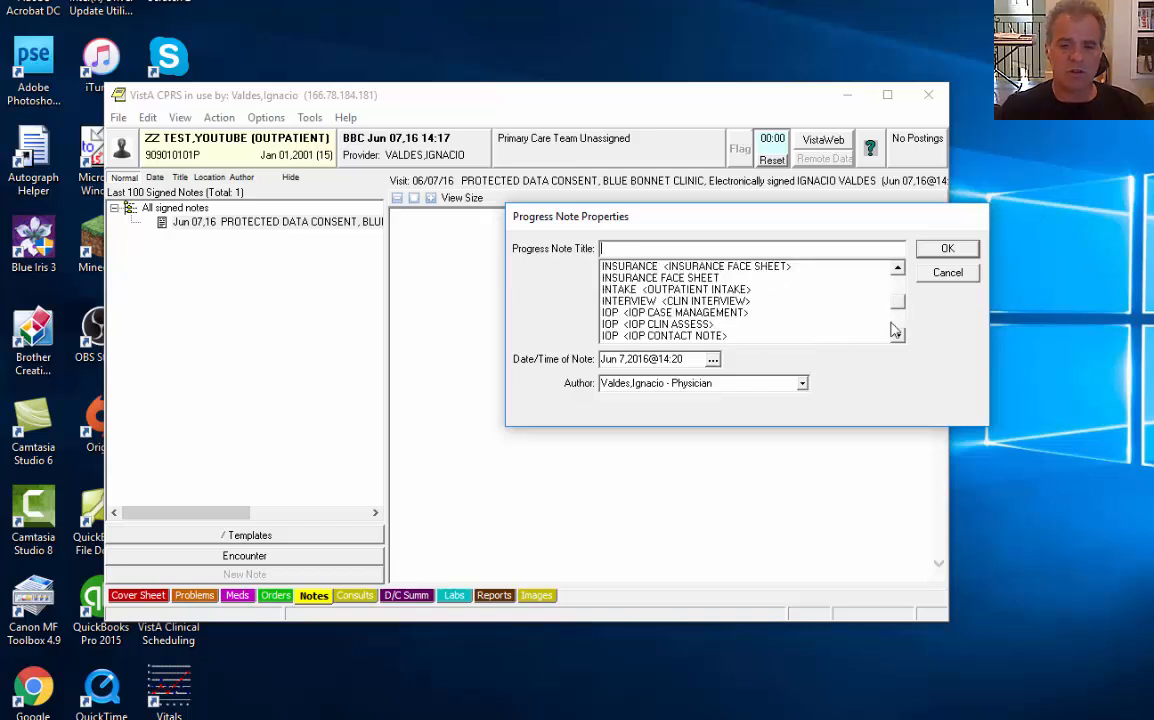
left_click_drag(842, 291, 843, 275)
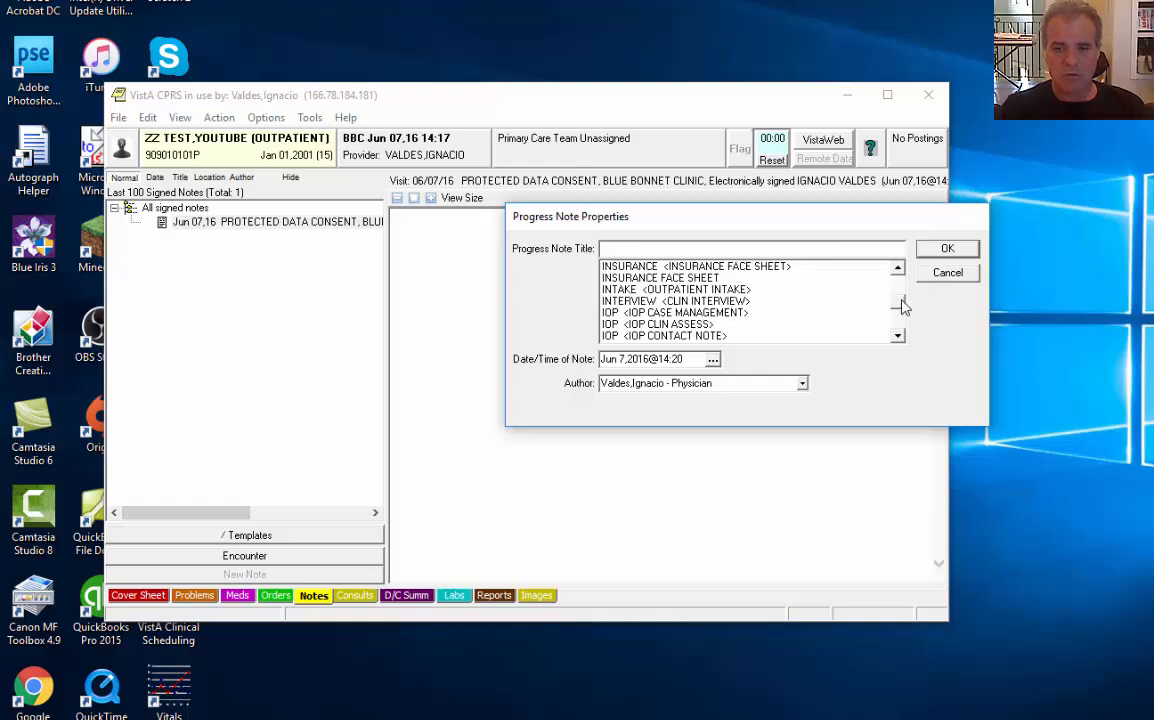
left_click_drag(898, 298, 898, 261)
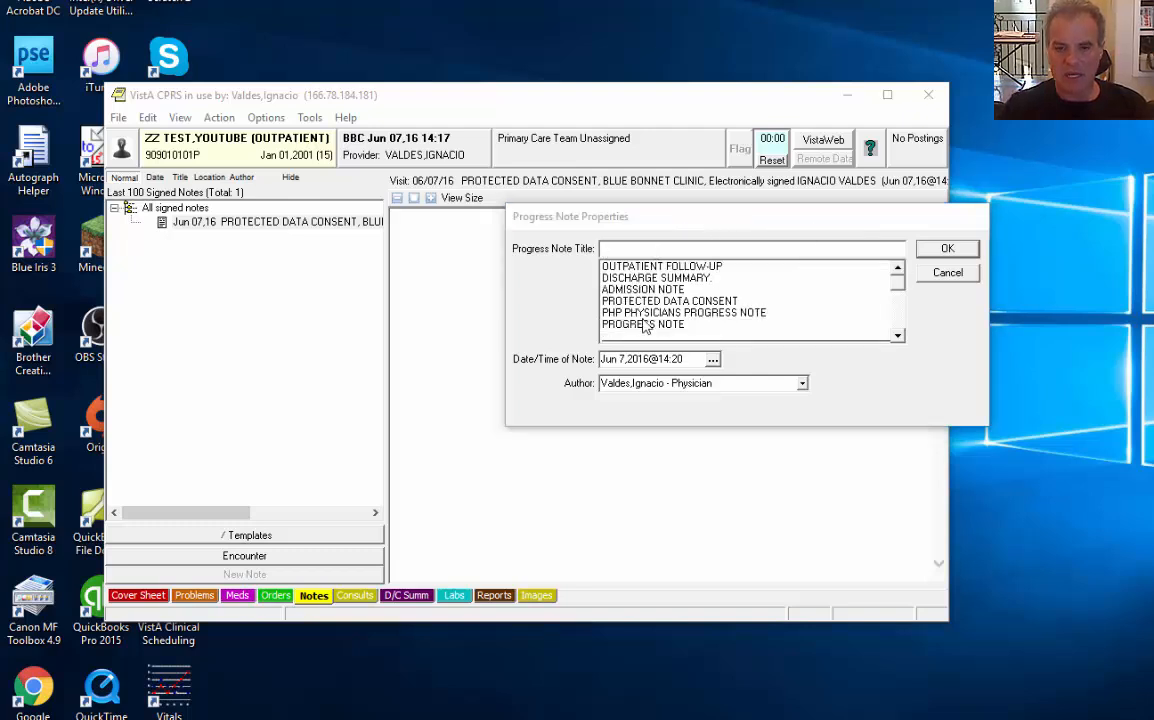
left_click(898, 268)
left_click(898, 268)
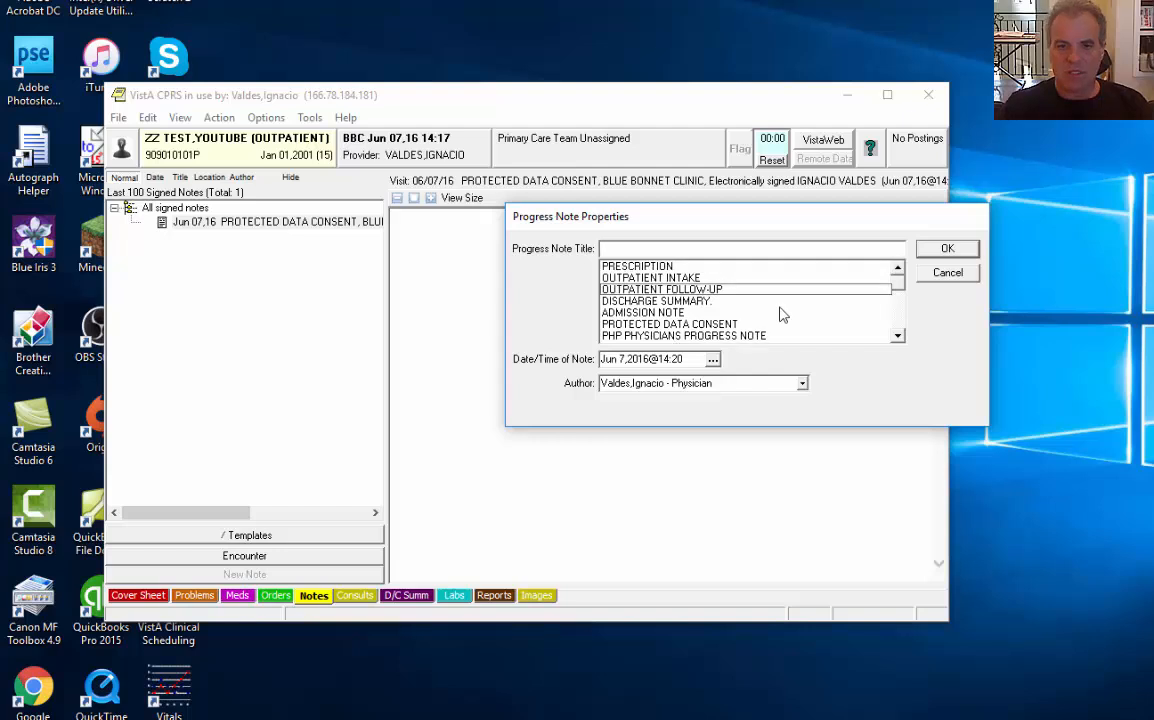
left_click(946, 272)
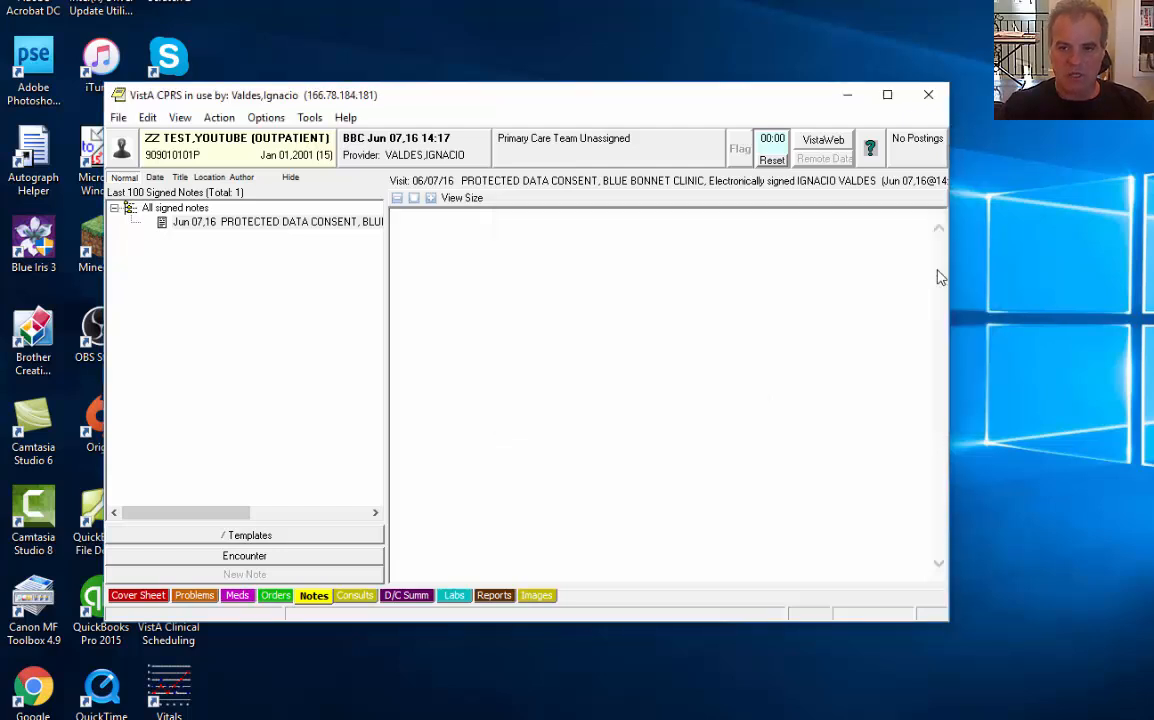
Review the personal Document Titles list in the Notes options, then close Options without changes
left_click(310, 117)
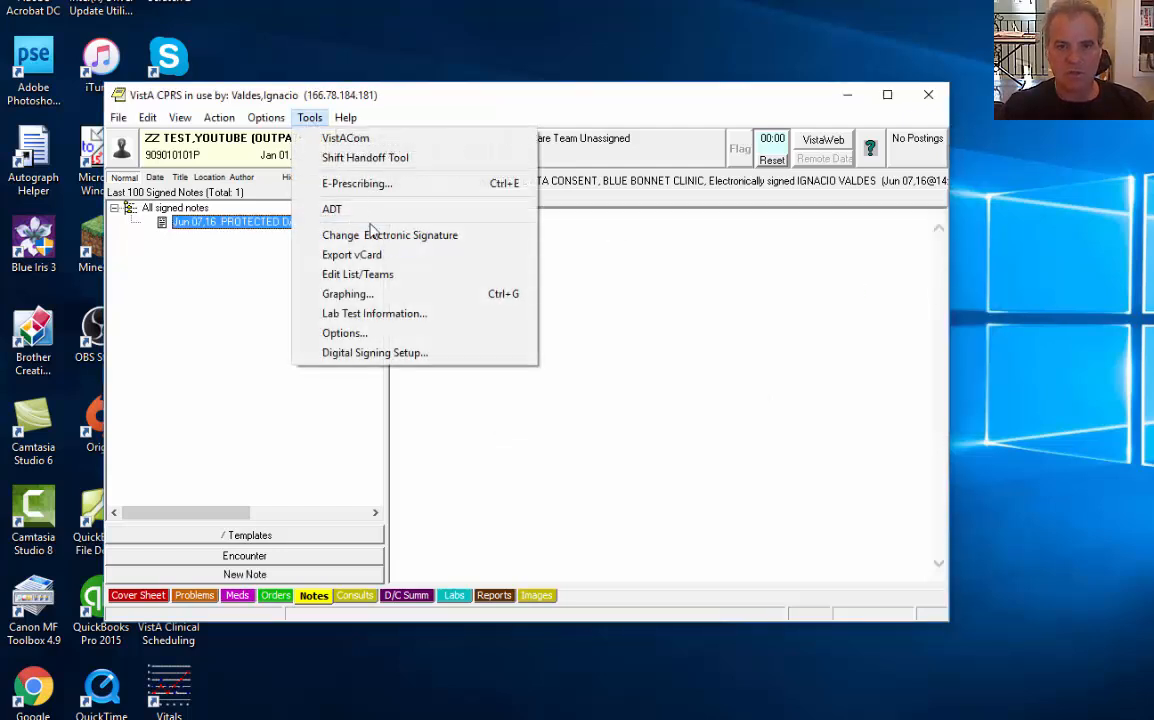
left_click(390, 331)
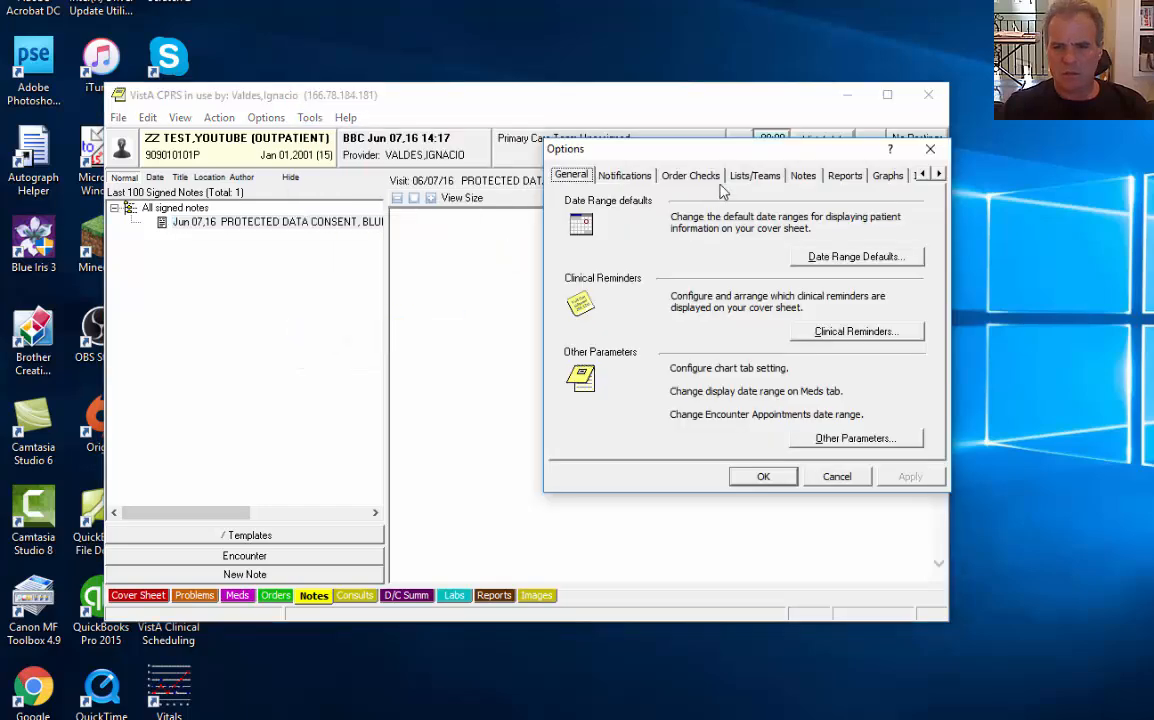
left_click(803, 175)
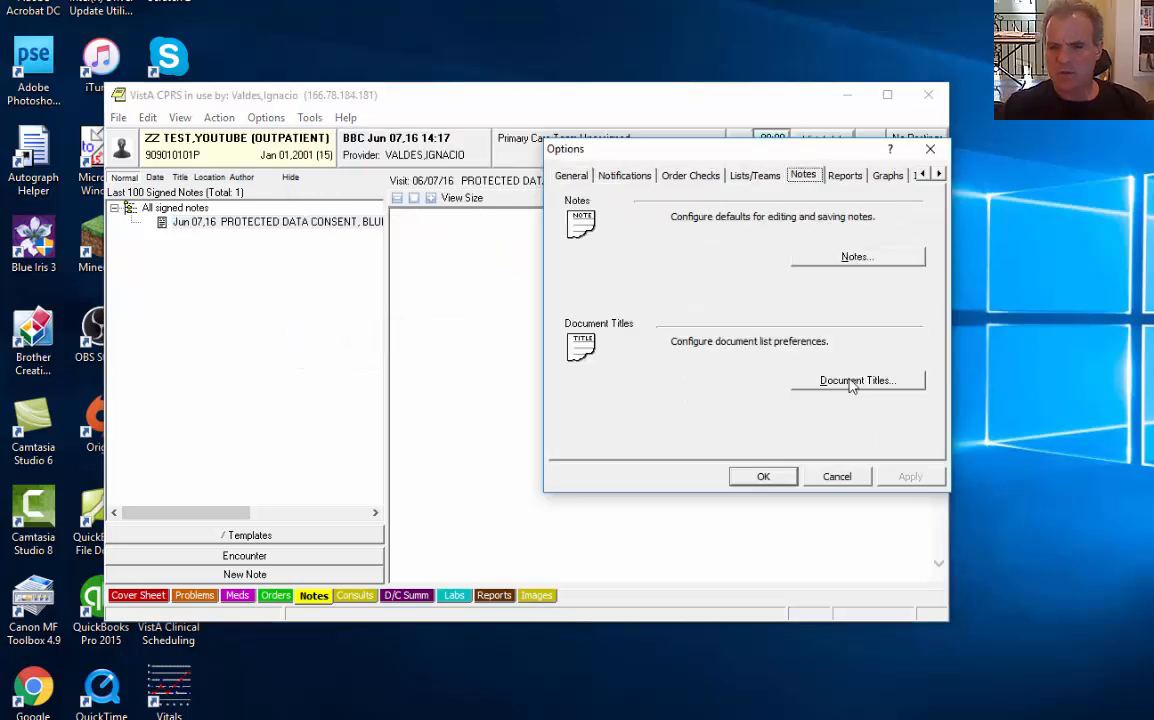
left_click(850, 382)
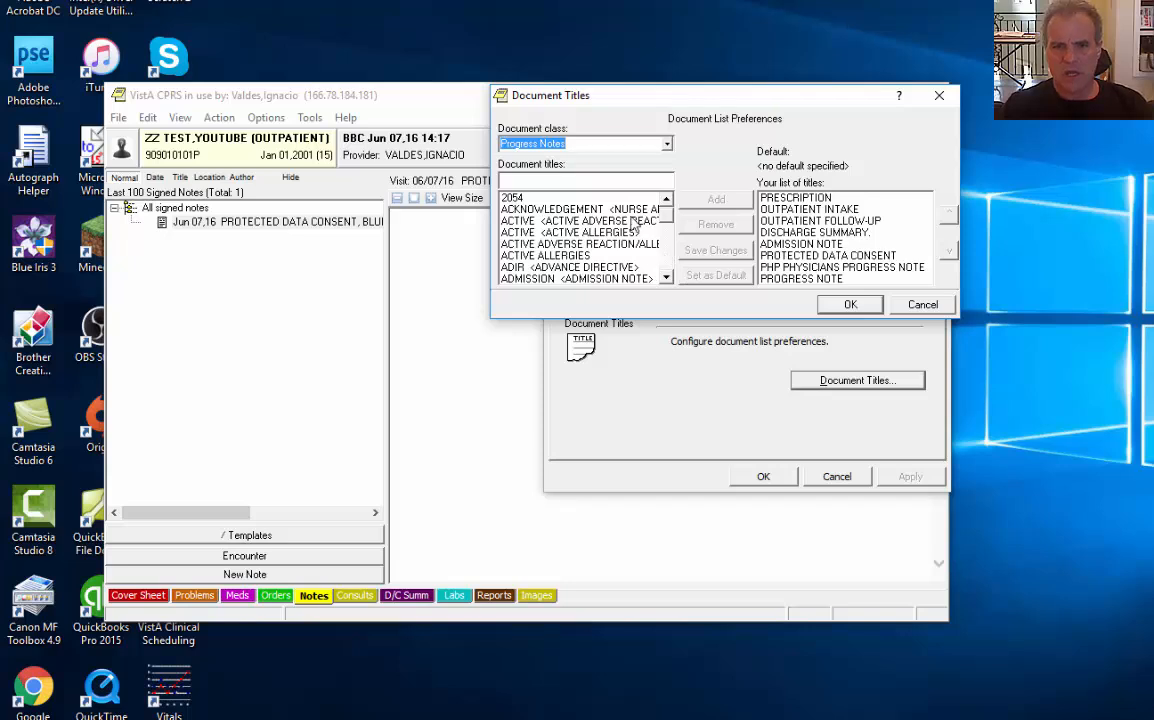
left_click(604, 181)
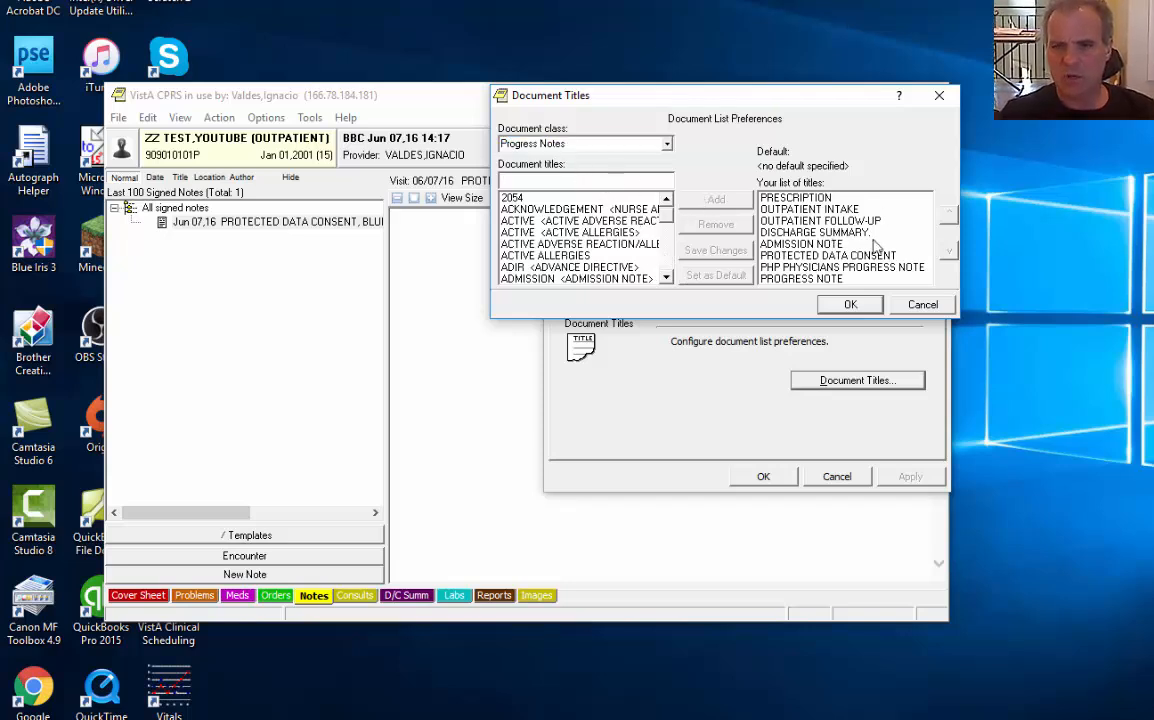
left_click(922, 306)
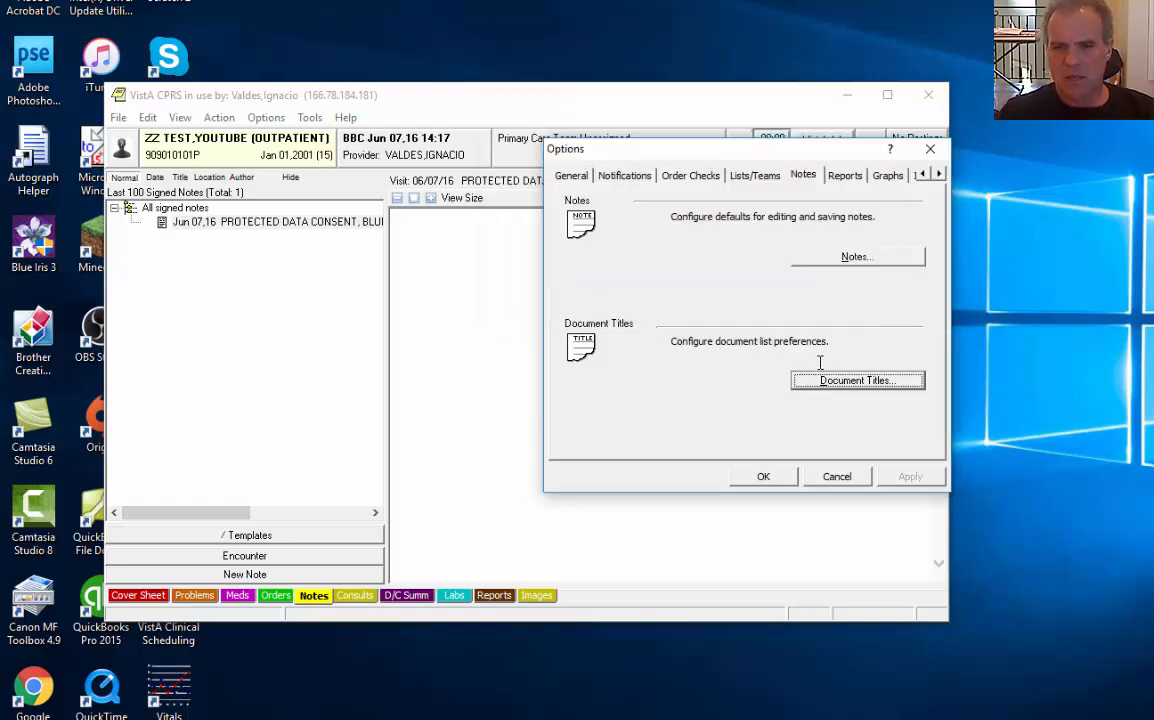
left_click(836, 477)
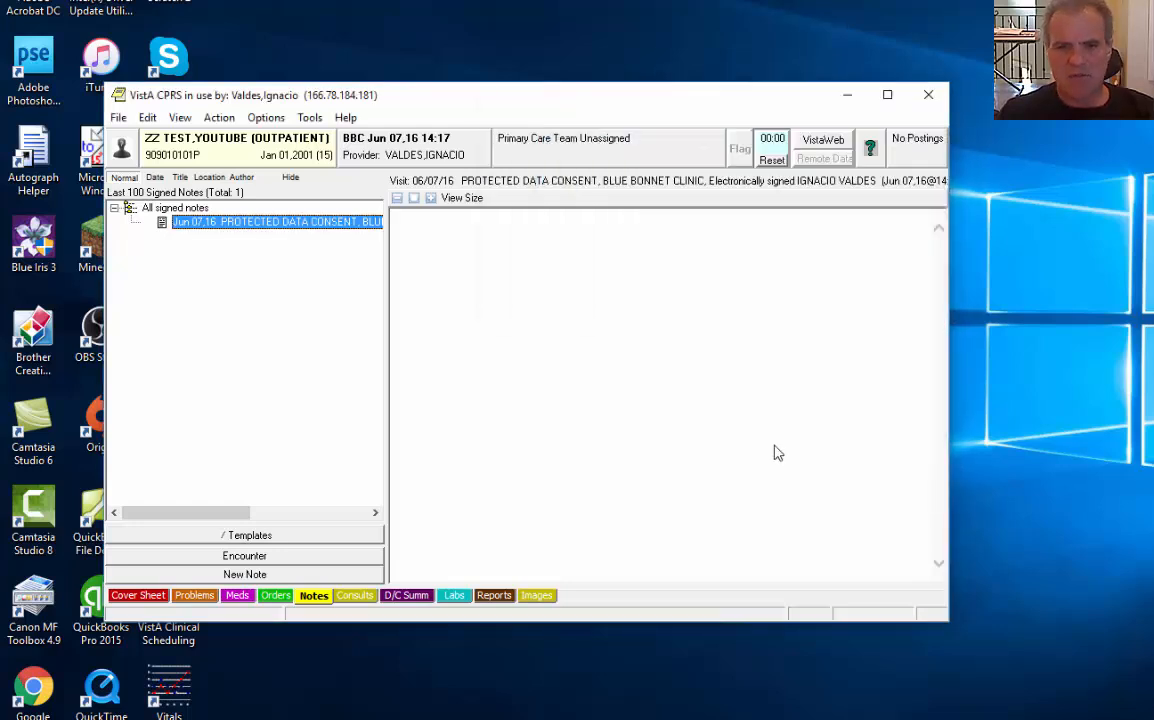
Create a new progress note with the title OUTPATIENT INTAKE at Blue Bonnet Clinic
left_click(235, 121)
left_click(240, 136)
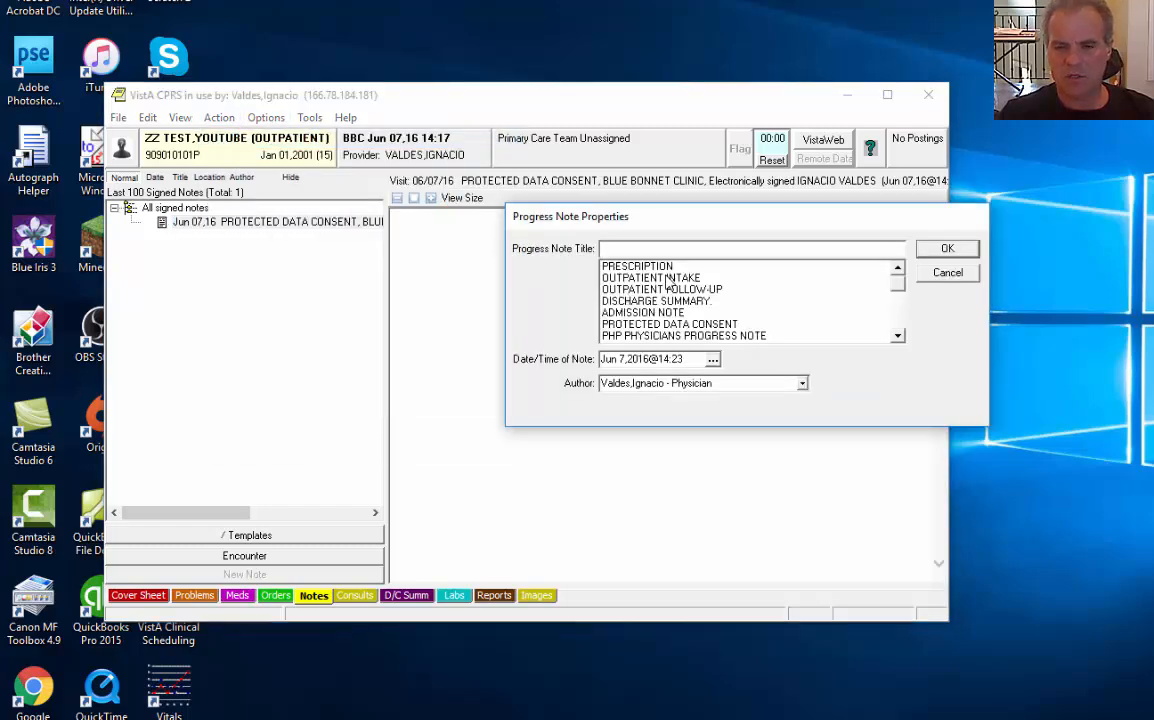
left_click(668, 279)
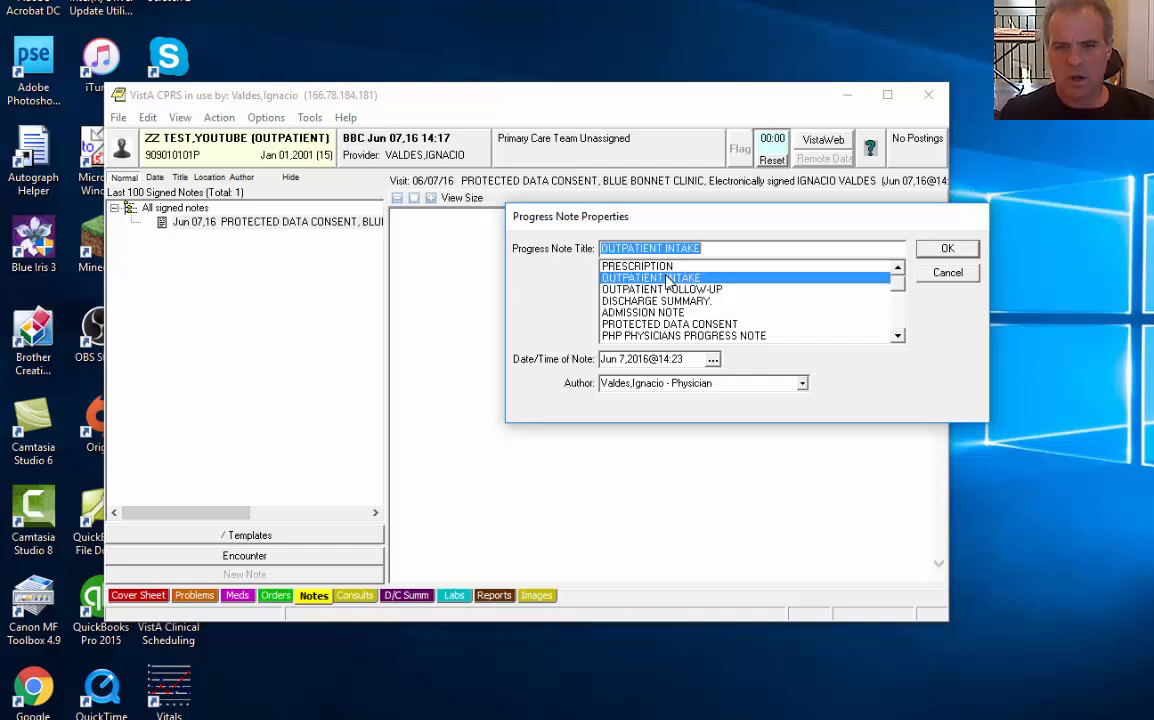
left_click(945, 249)
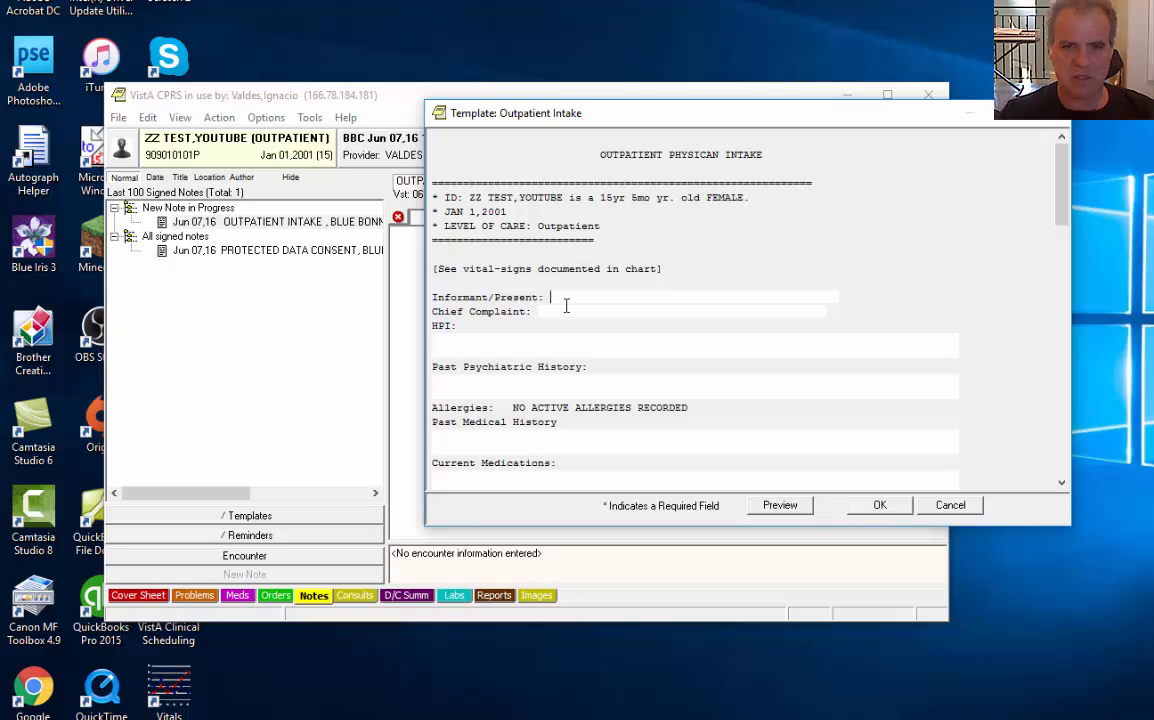
Enter 'patient.' as Informant/Present and 'Toenails.' as Chief Complaint, then insert the template
type("patient.")
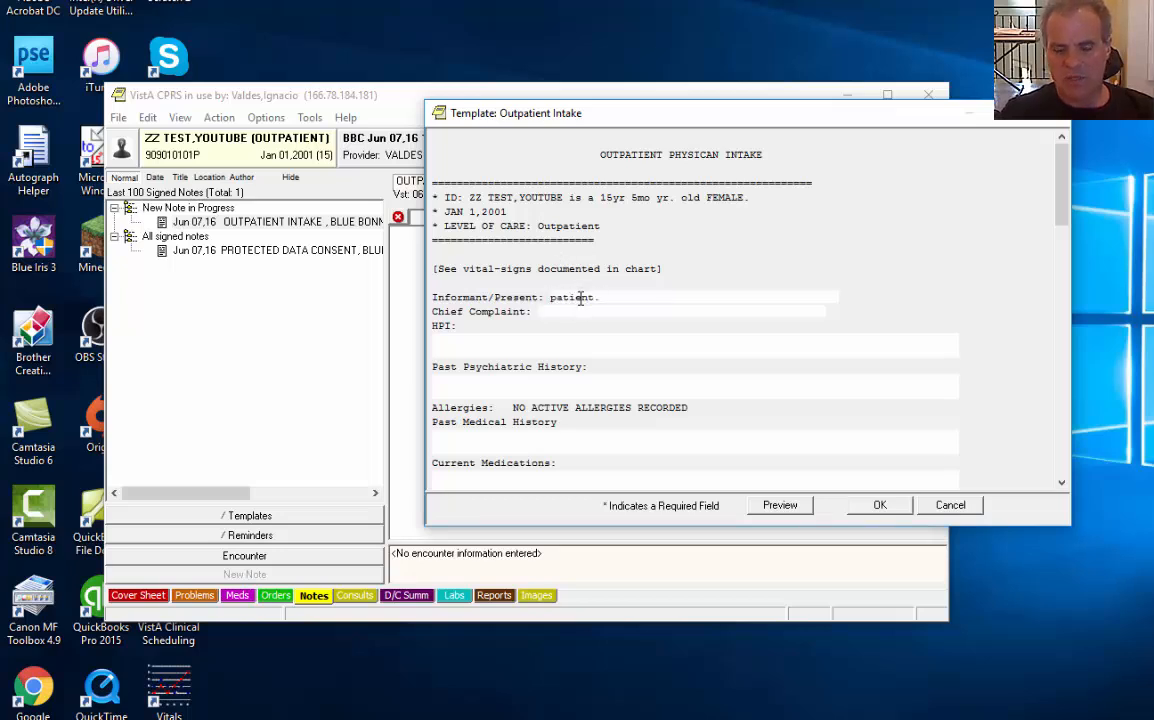
key("Tab")
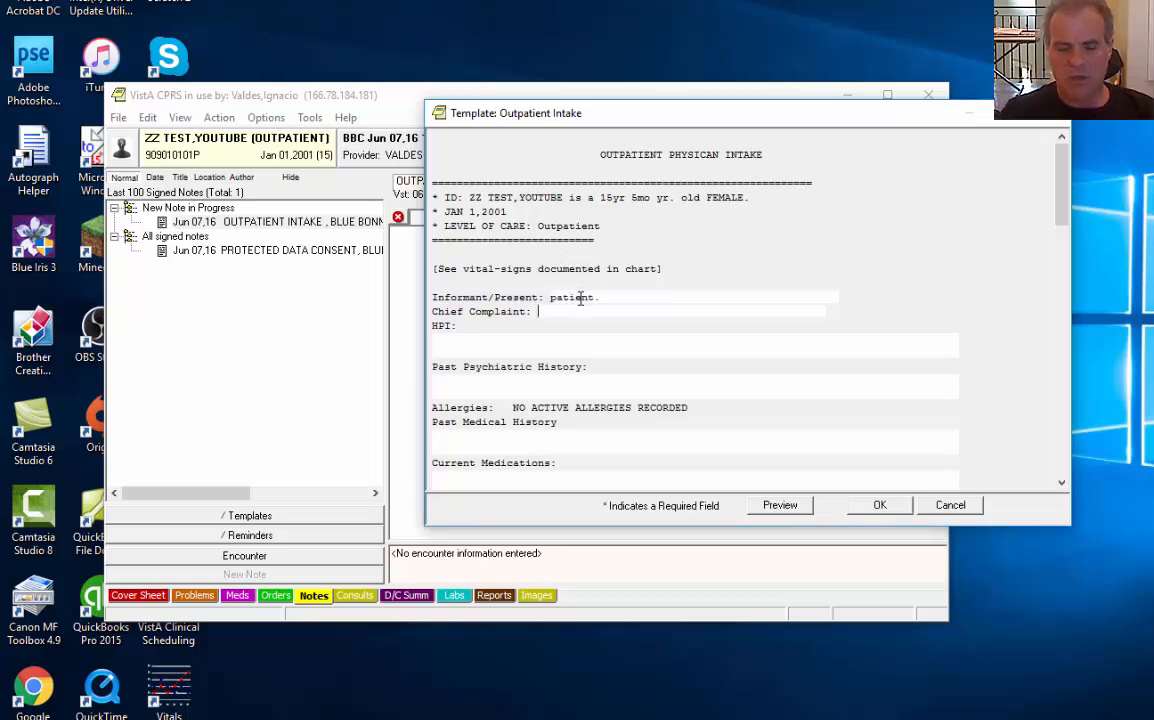
type("Toe")
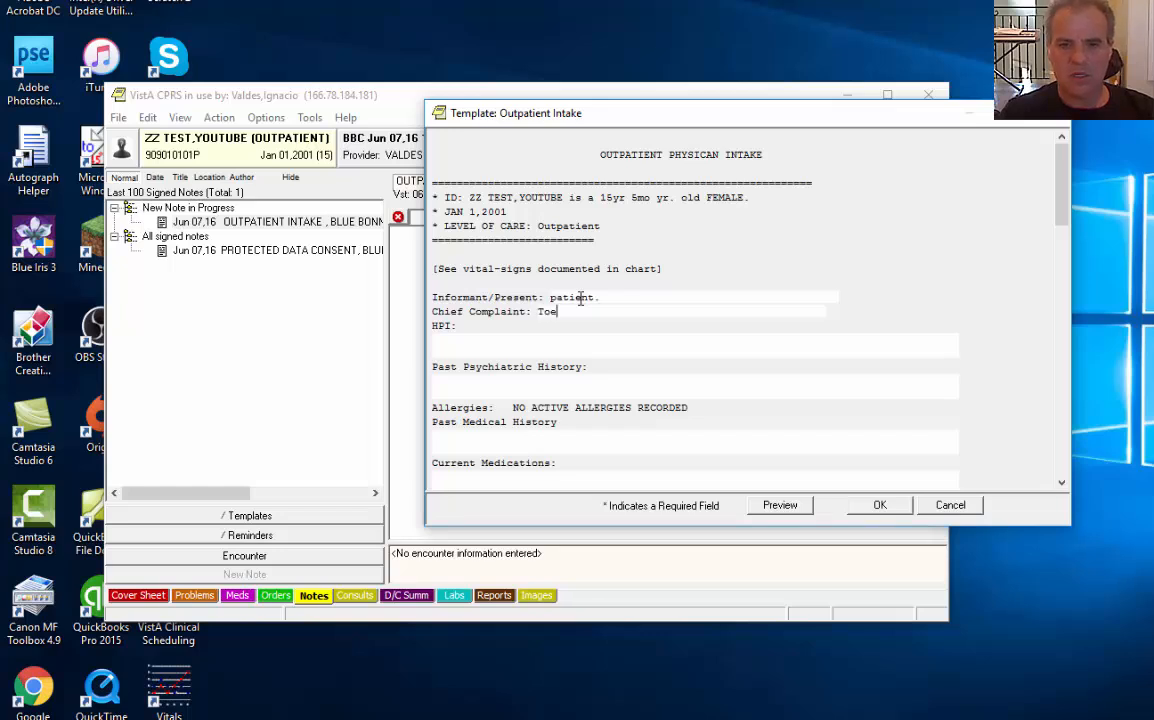
type("nails.")
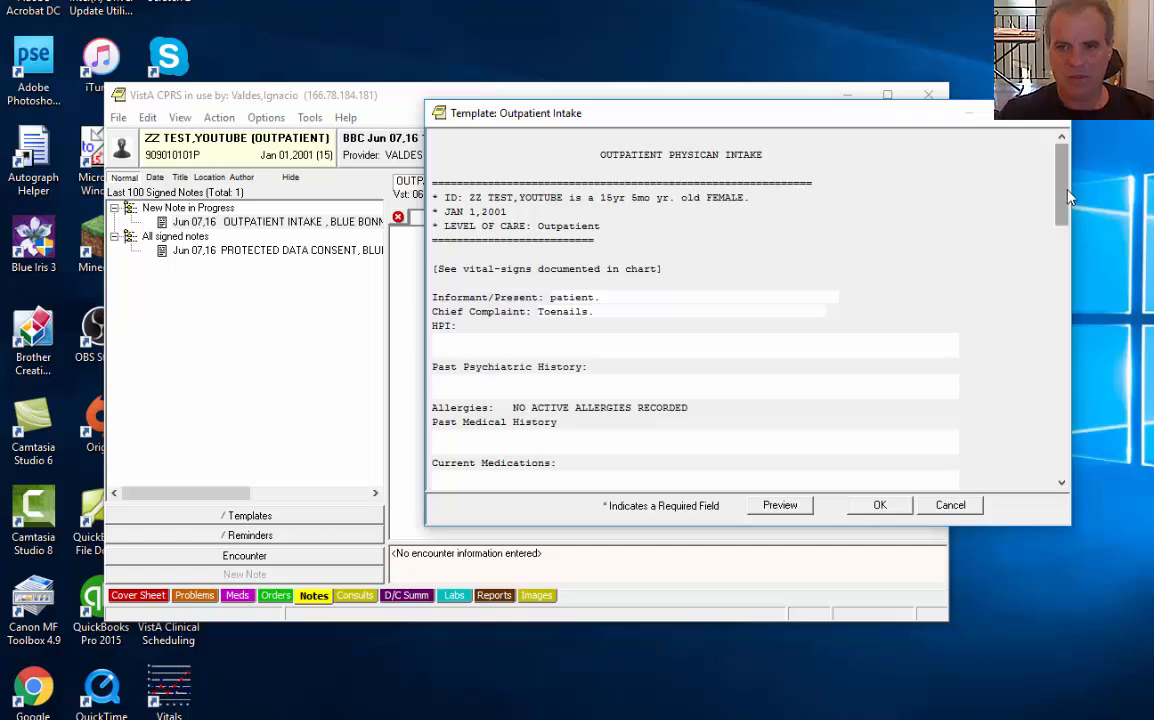
scroll(958, 260, "down", 15)
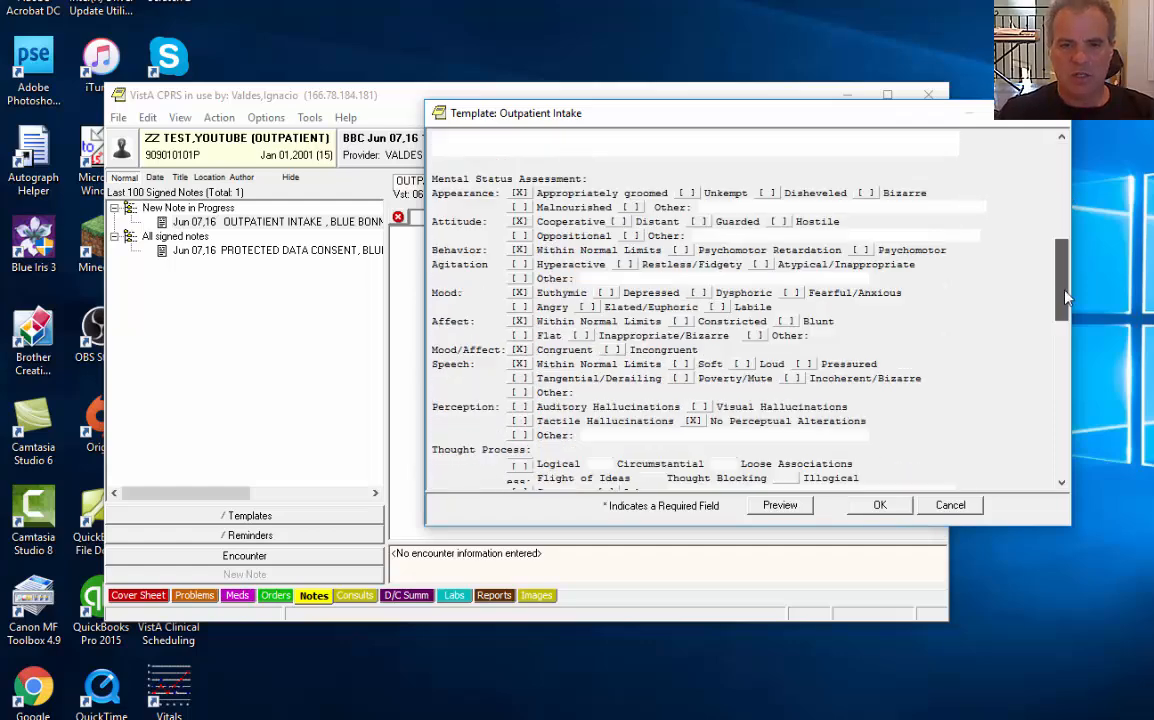
left_click(880, 507)
Go through the note's informant, chief complaint, HPI and social history lines
left_click(709, 409)
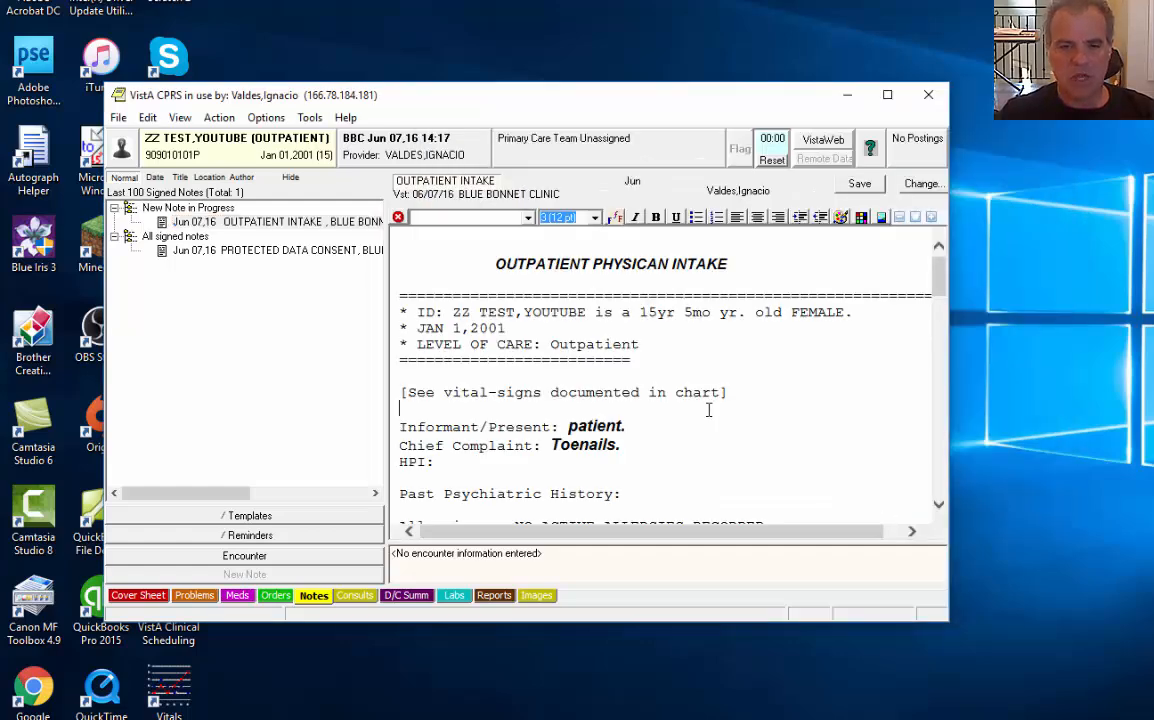
scroll(708, 453, "down", 3)
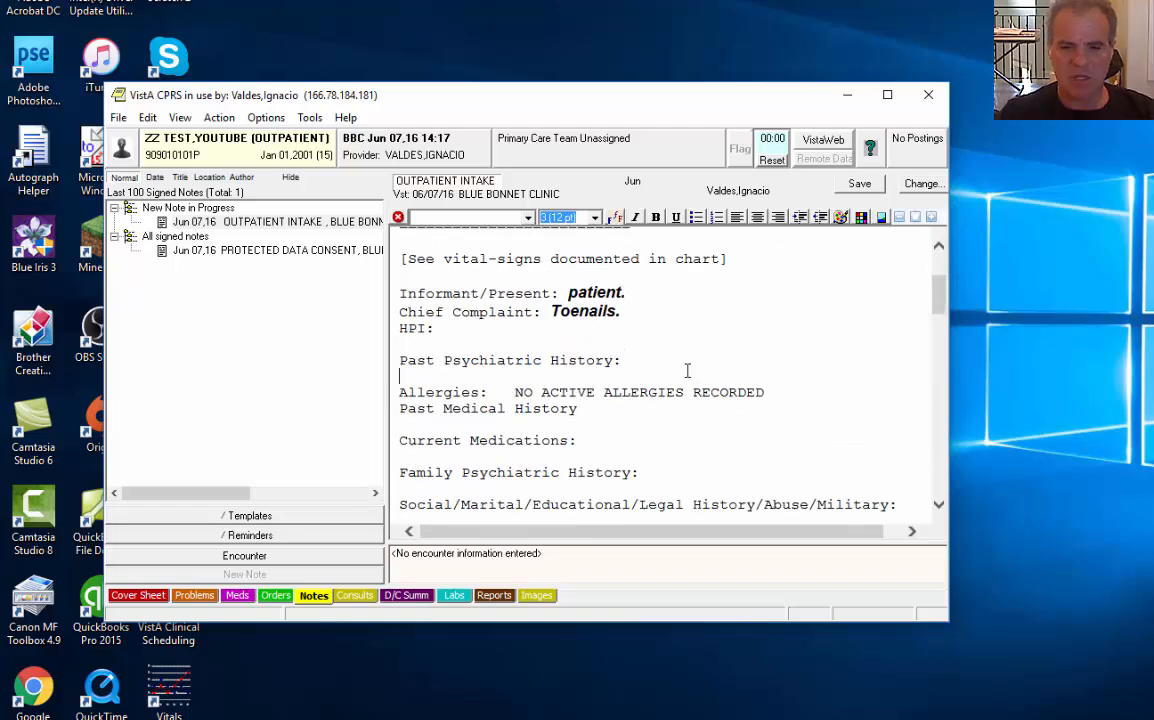
left_click(675, 300)
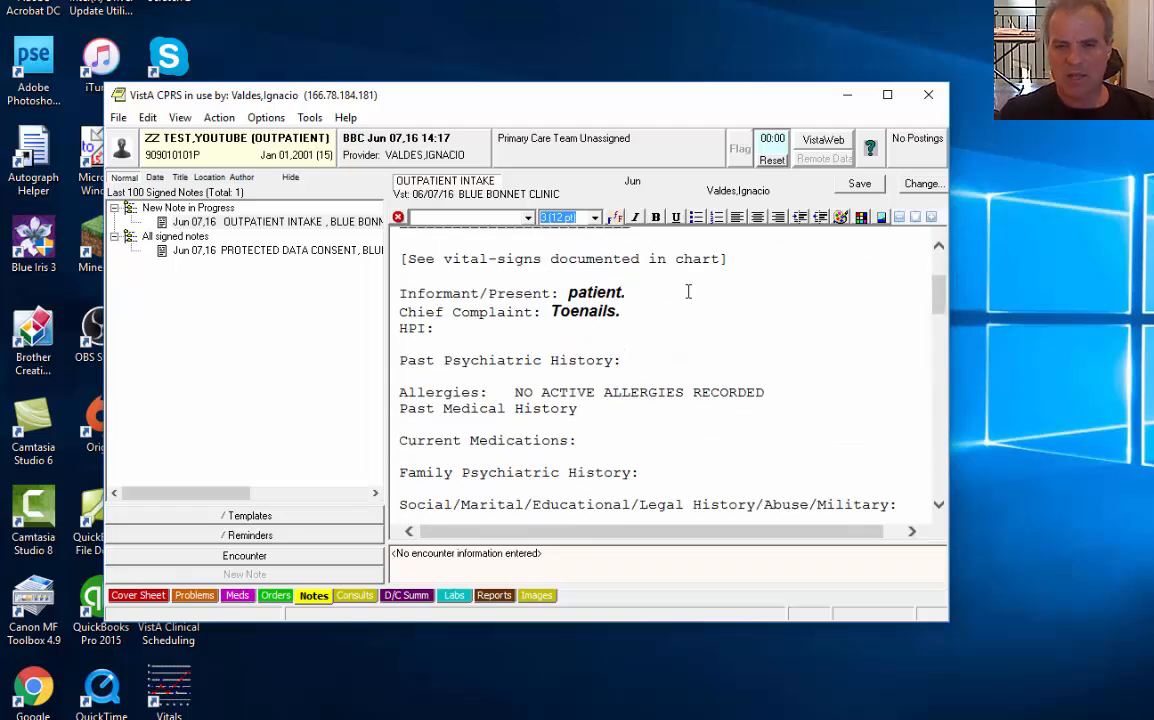
left_click(679, 317)
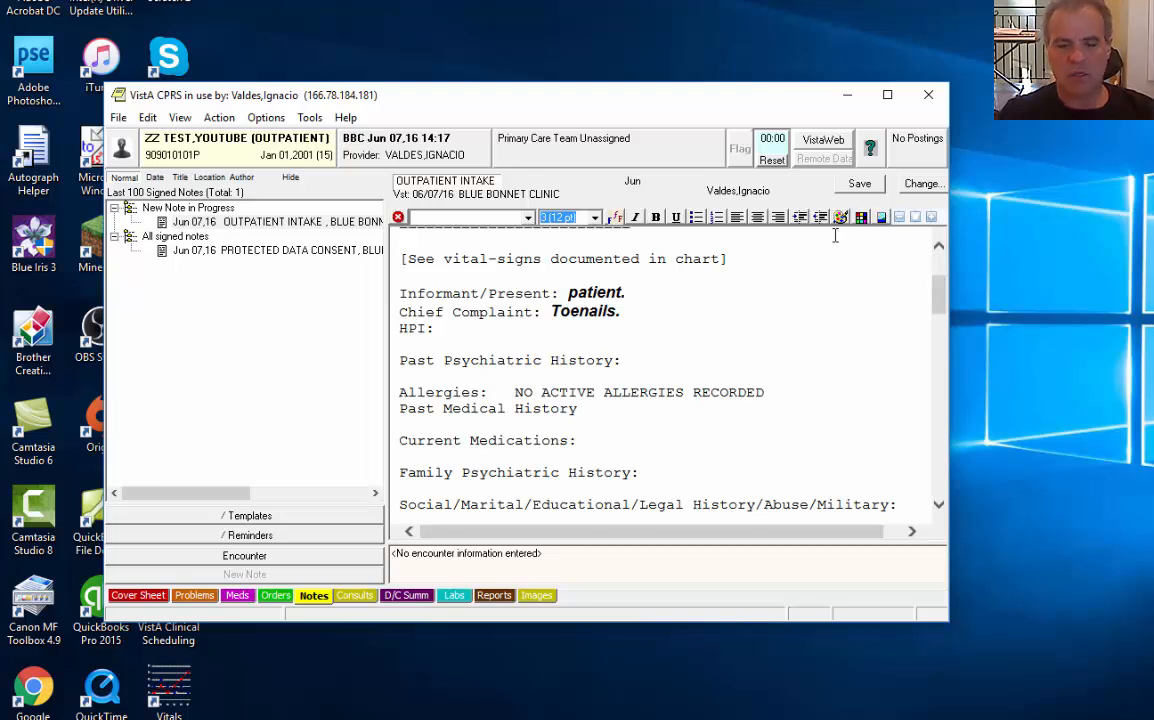
left_click(668, 346)
scroll(676, 375, "down", 3)
left_click(676, 388)
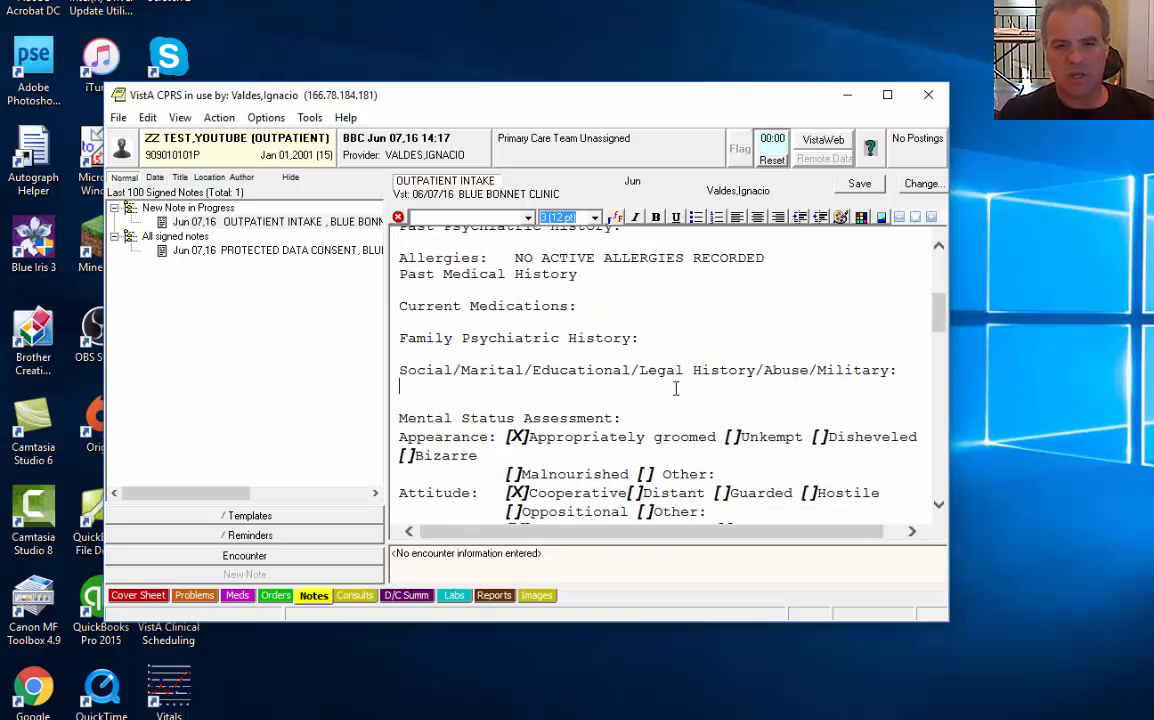
Save the OUTPATIENT INTAKE note without signature so it shows as UNSIGNED
left_click(219, 118)
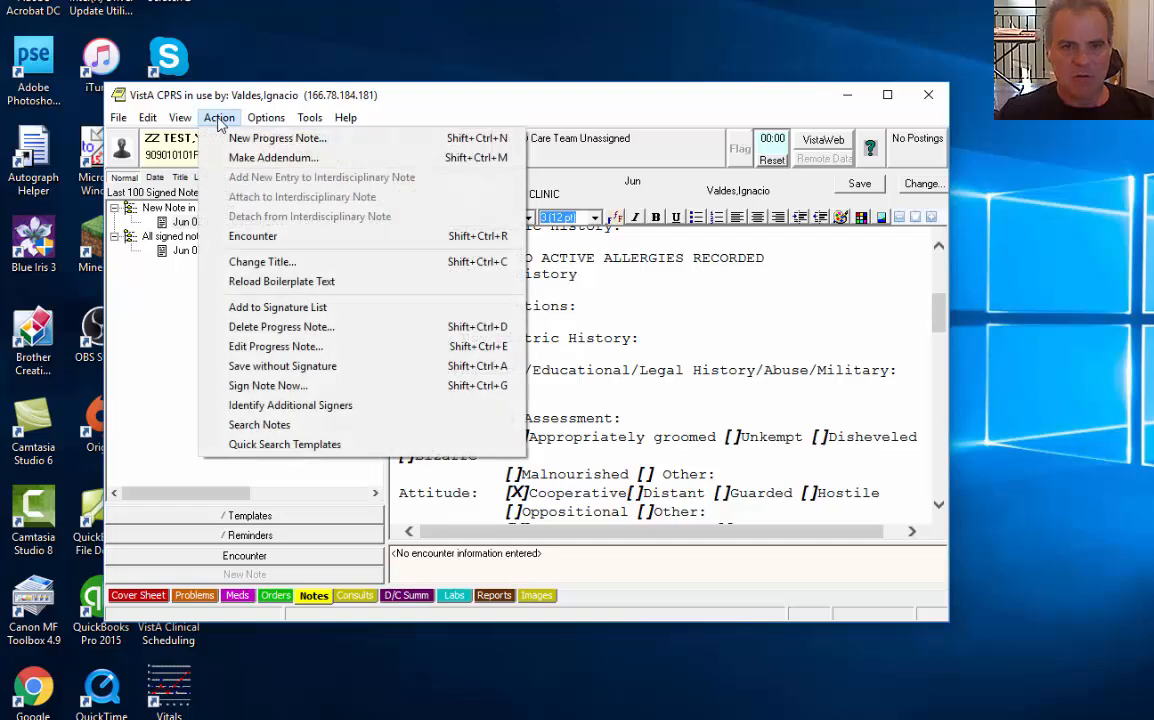
left_click(290, 366)
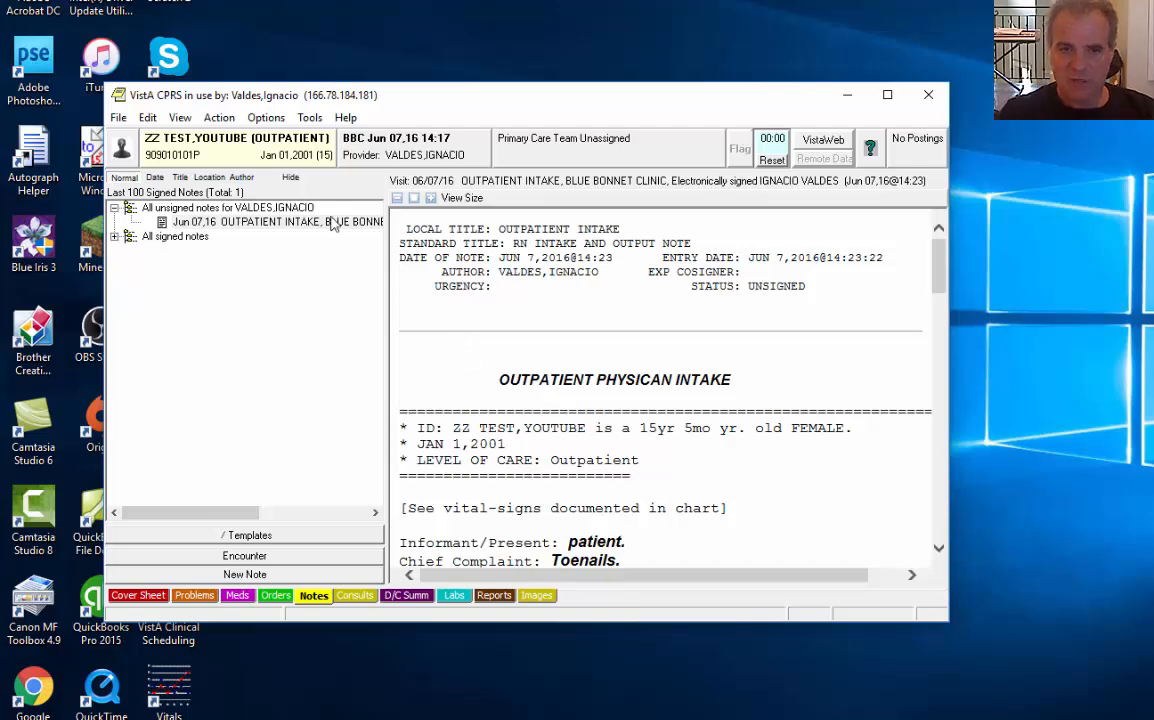
left_click(219, 117)
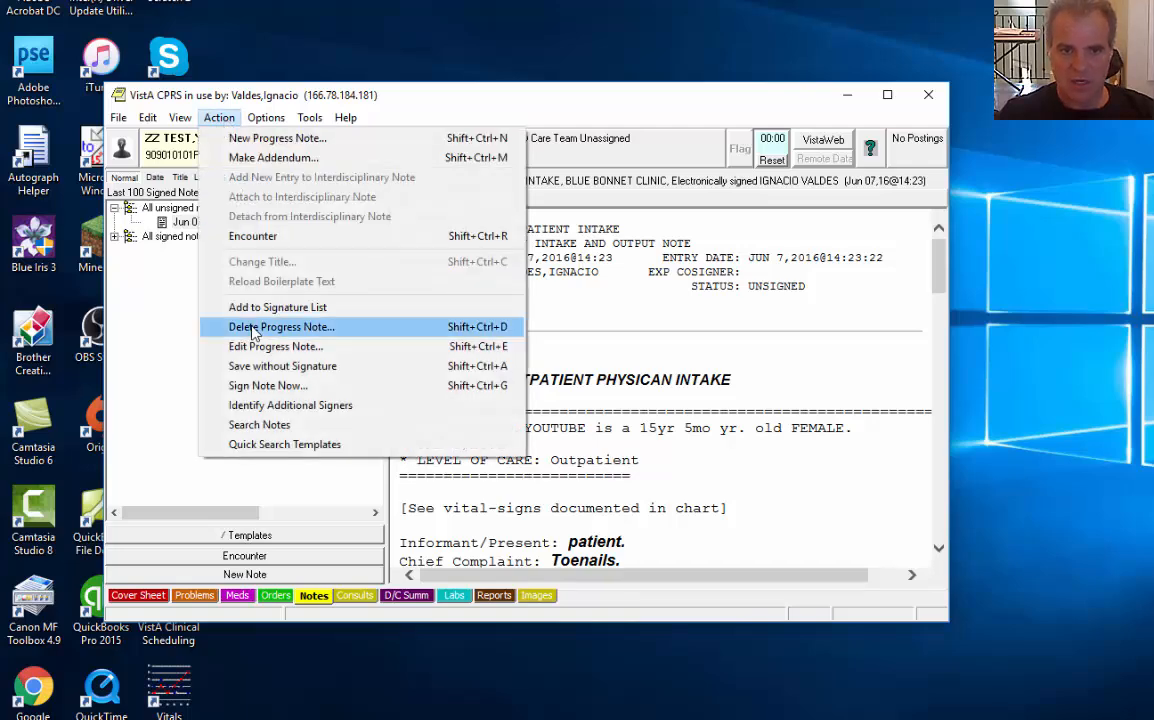
Choose Sign Note Now, confirm being primary provider, and agree to enter encounter information
left_click(268, 385)
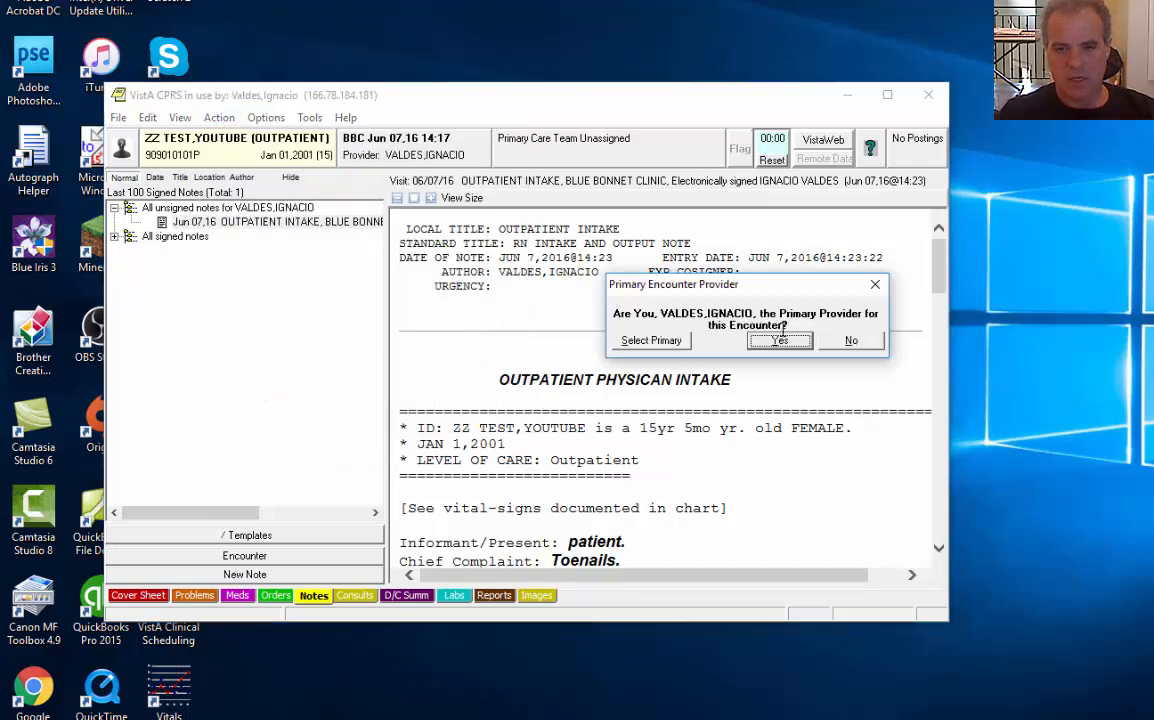
left_click(780, 341)
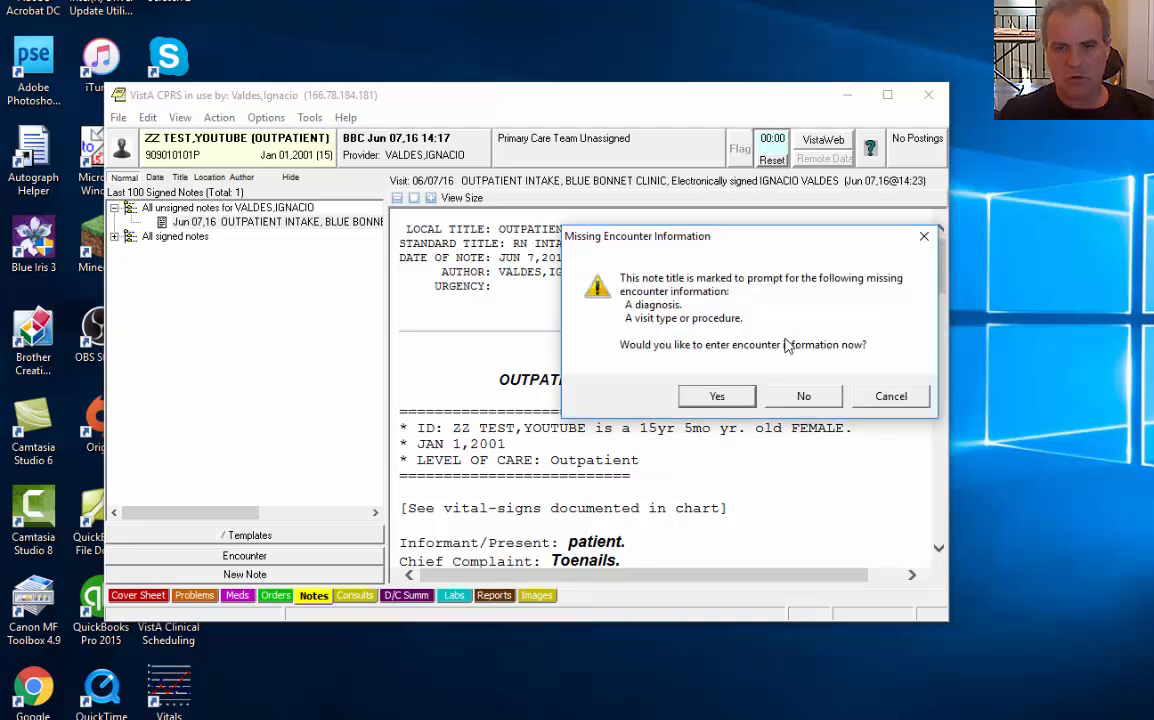
left_click(716, 396)
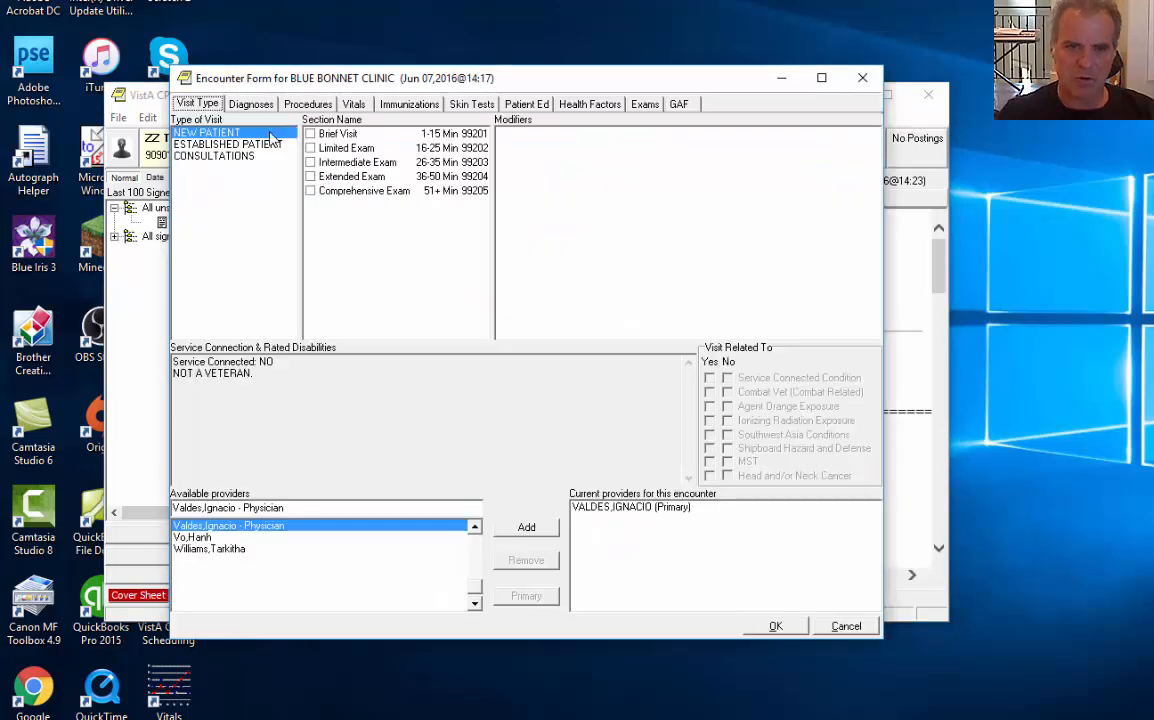
Add Disorganized Schizophrenia (F20.1) to the encounter diagnoses via an 'f20' lookup
left_click(250, 104)
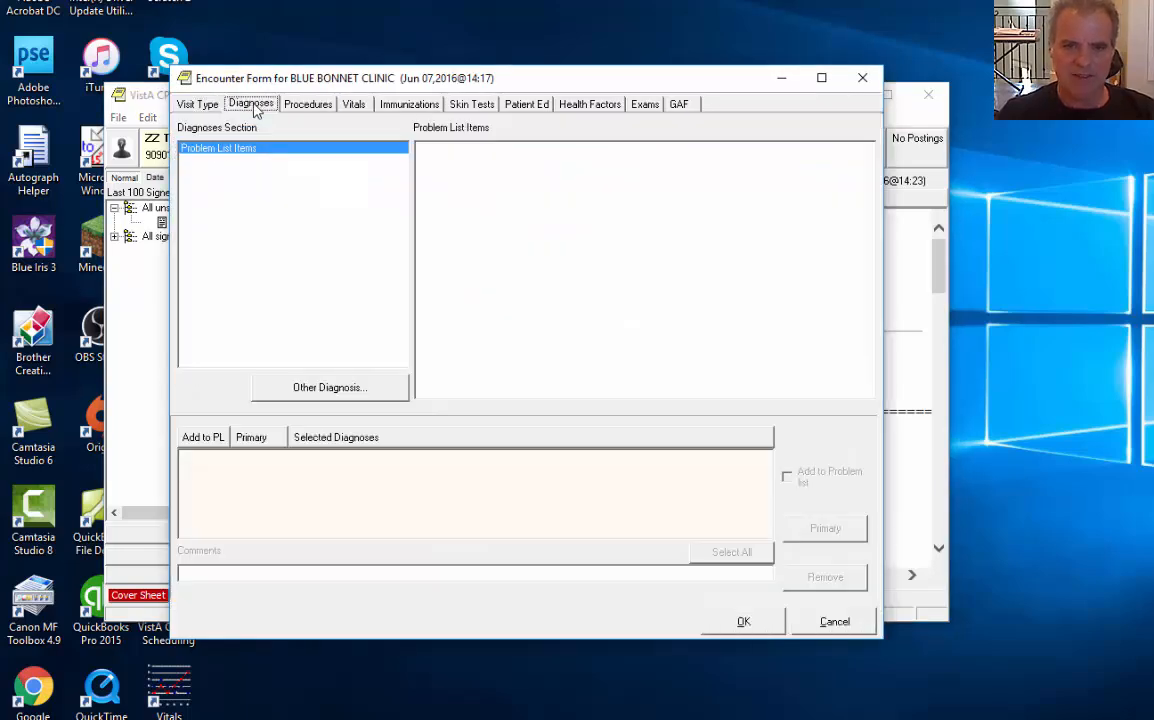
left_click(330, 388)
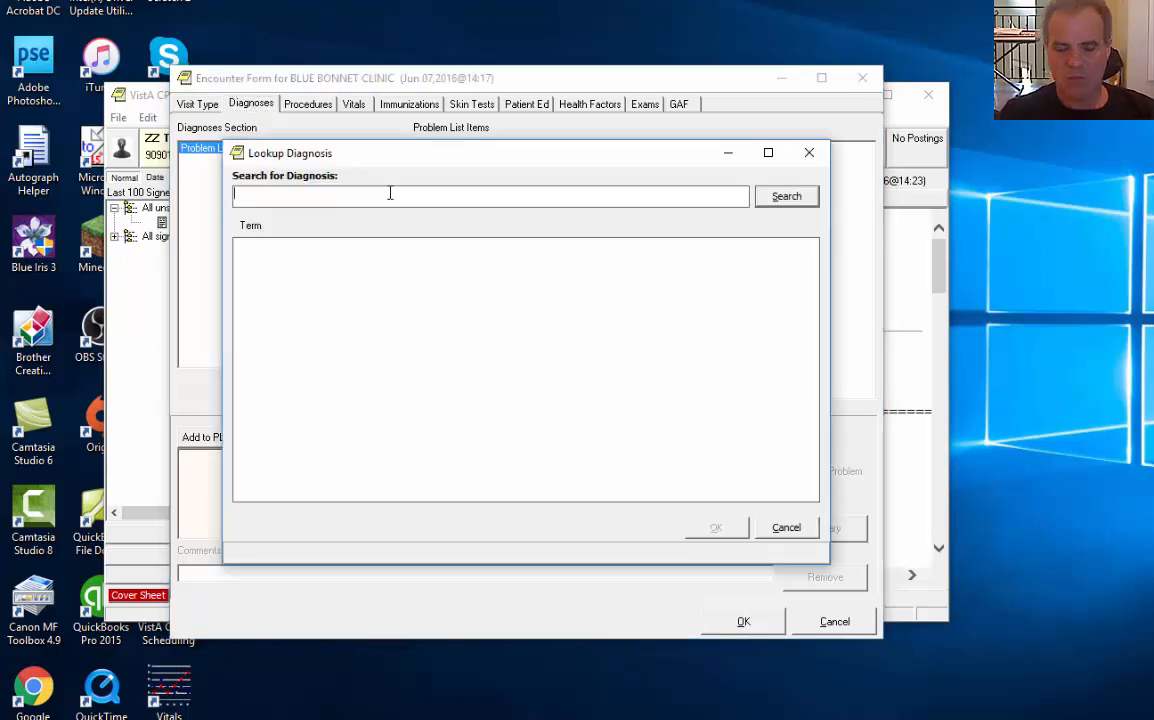
type("f20.1")
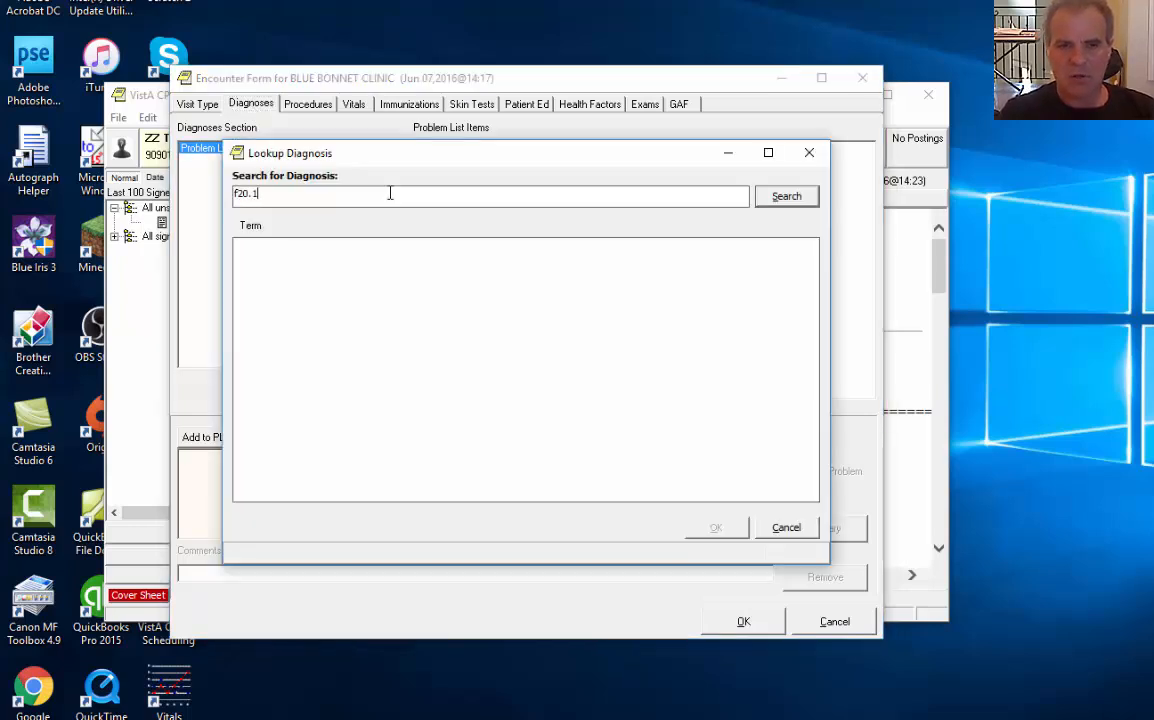
key("Return")
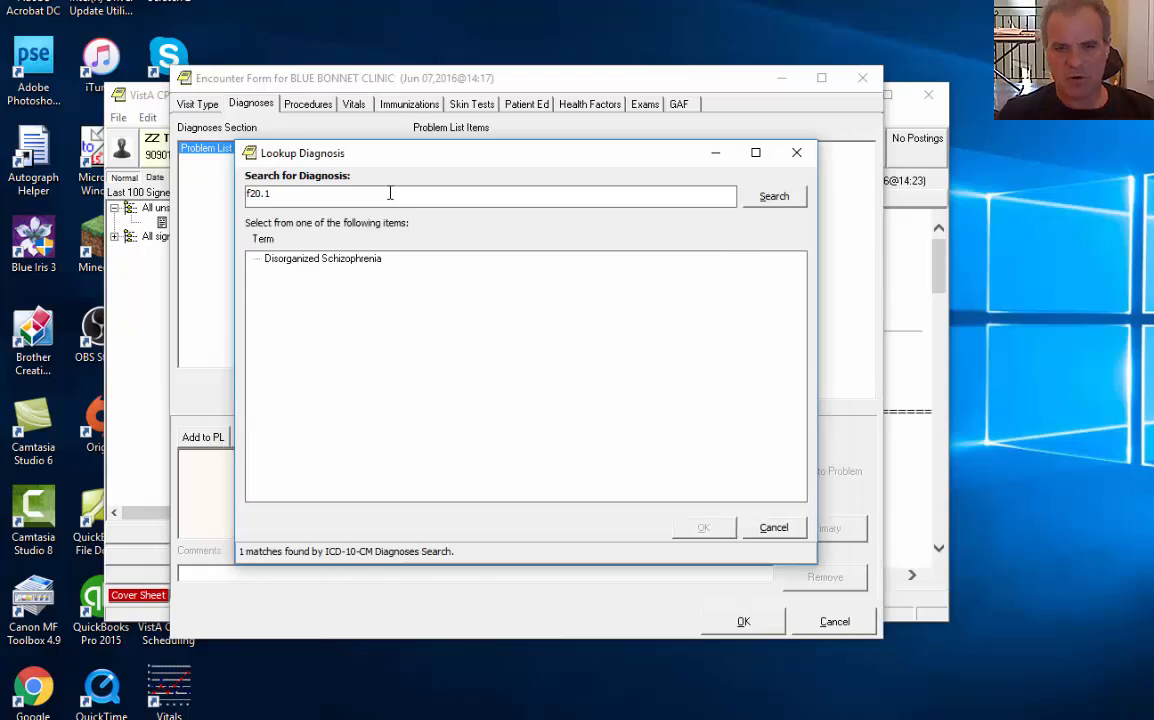
left_click(331, 261)
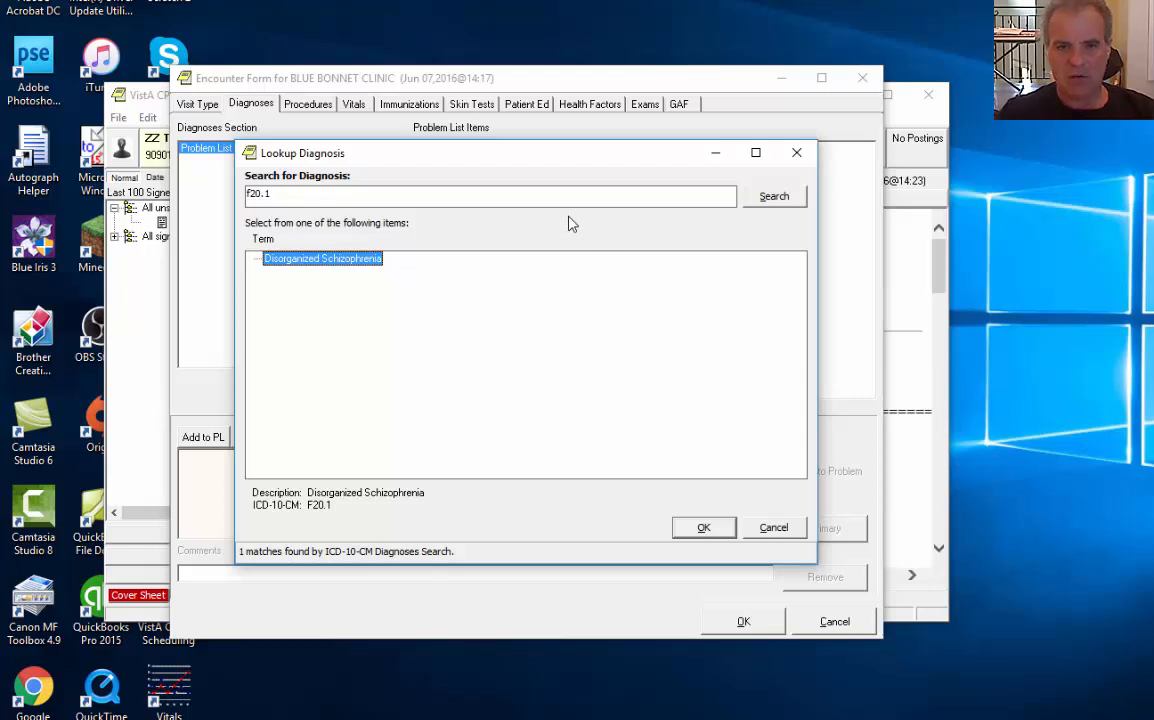
left_click(701, 528)
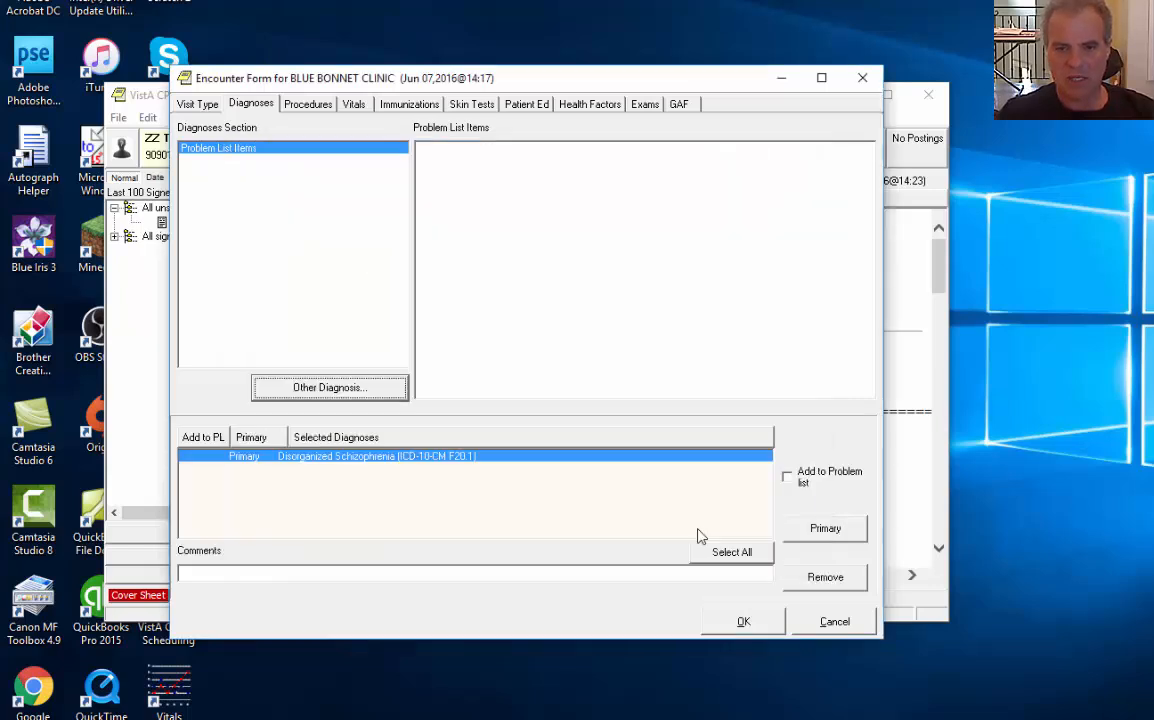
Mark it for the problem list, mapped to SNOMED 'Chronic disorganized schizophrenia'
left_click(789, 478)
left_click(785, 555)
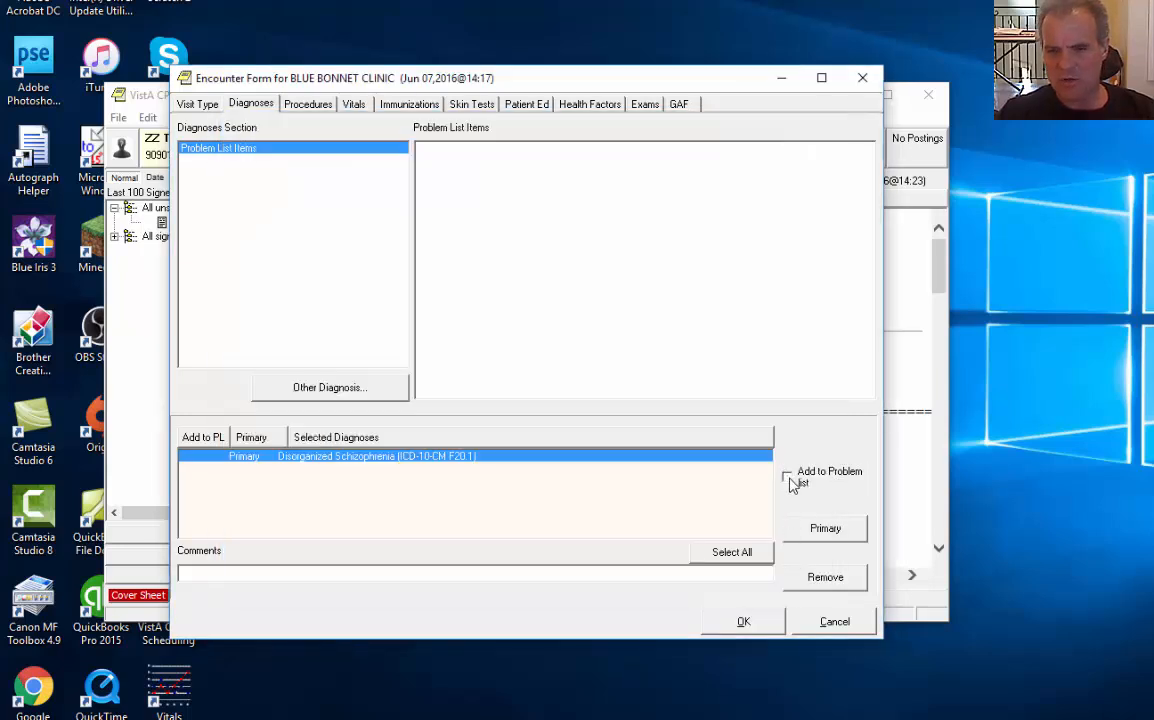
left_click(788, 480)
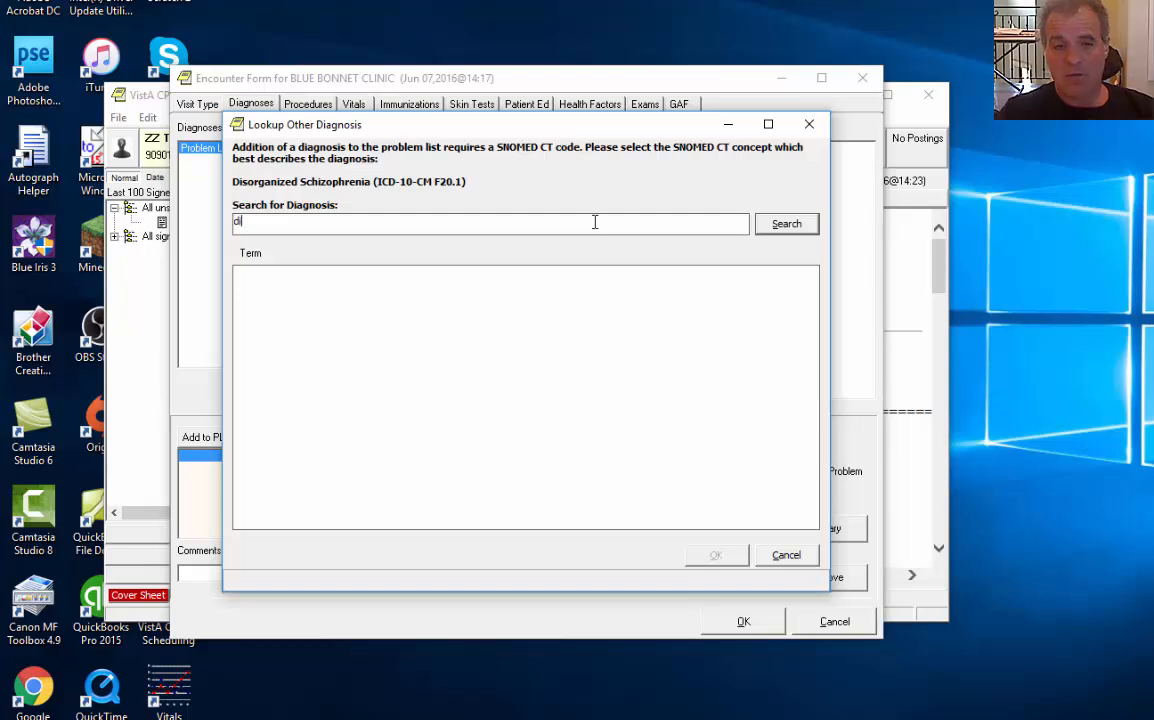
type("disorganized schiz")
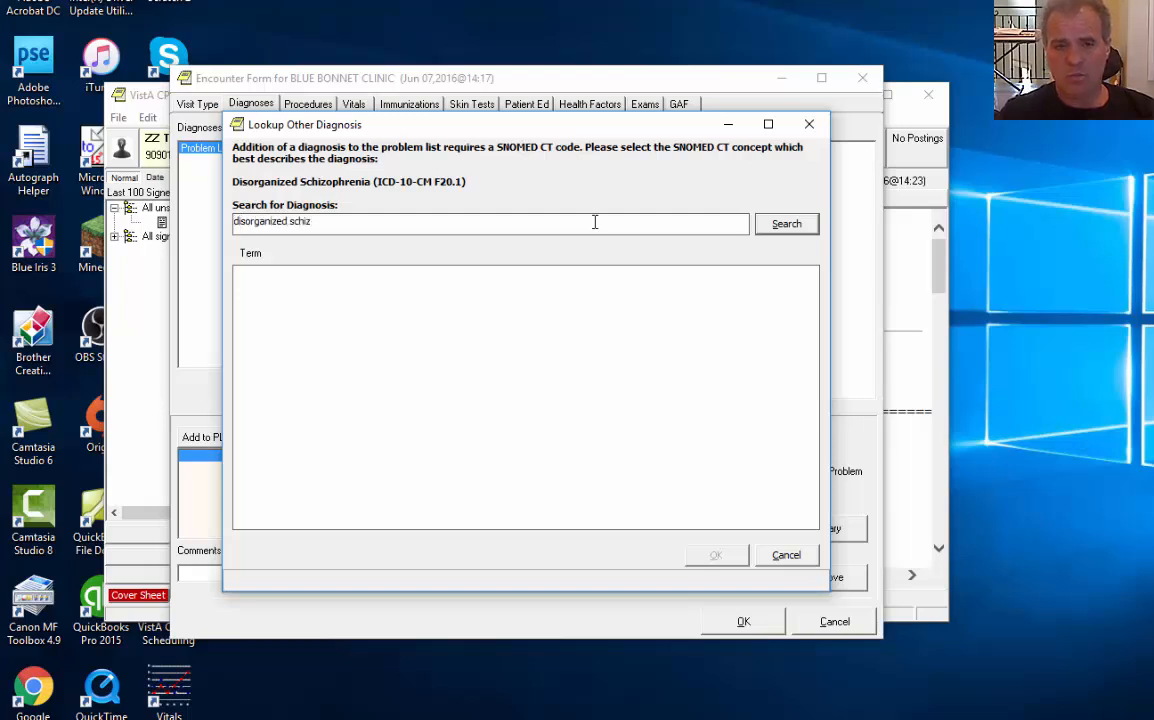
key("Return")
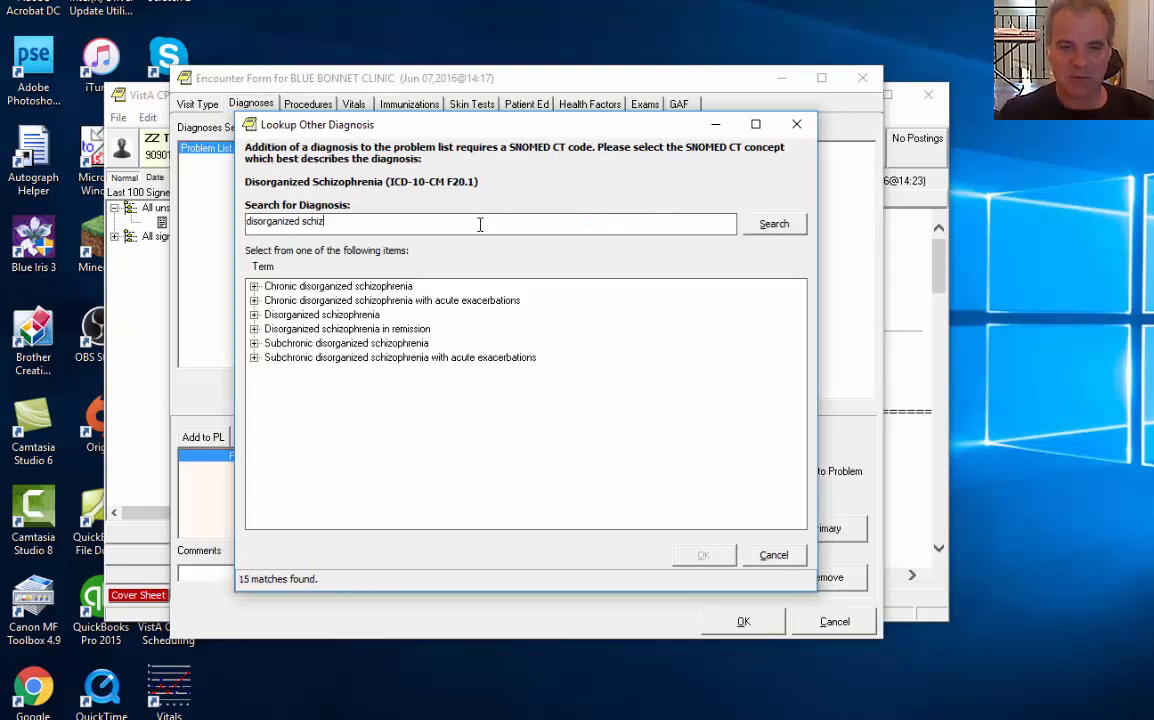
left_click(345, 286)
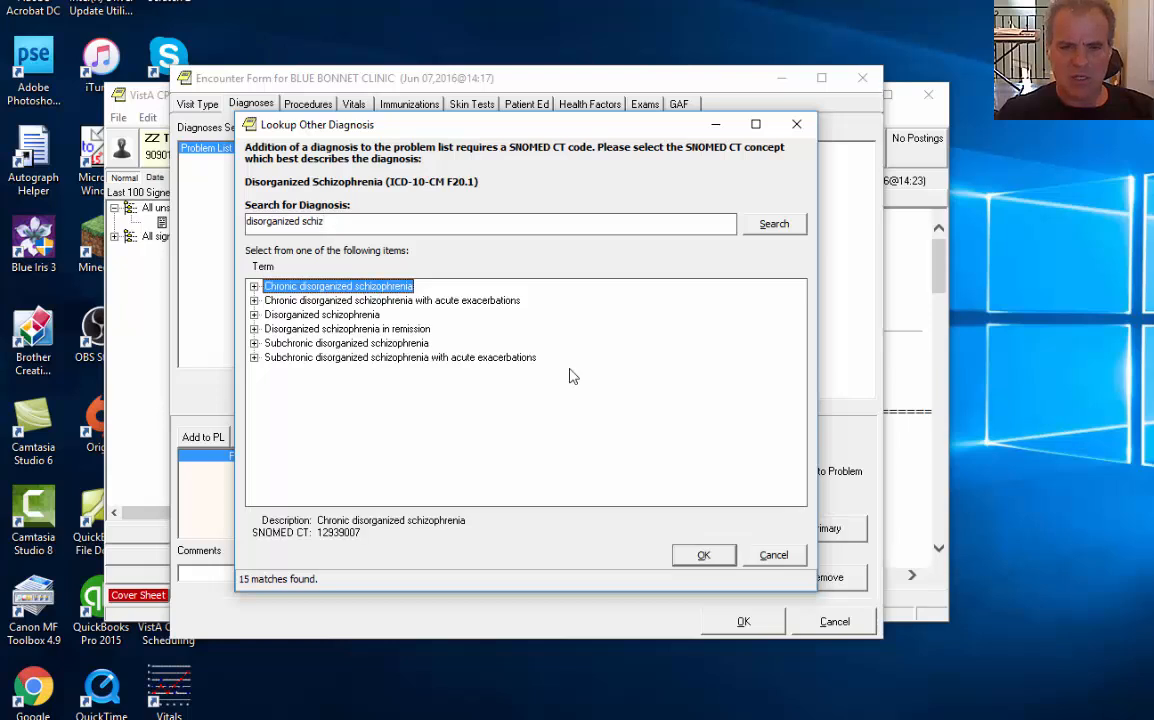
left_click(702, 557)
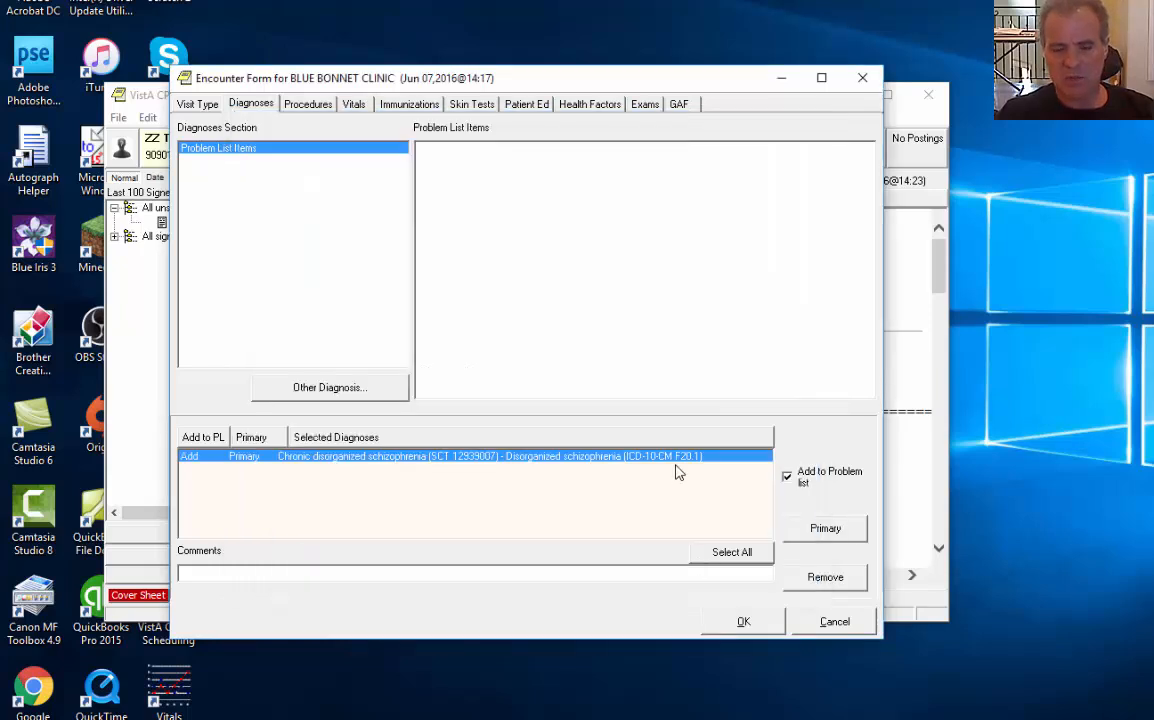
left_click(473, 457)
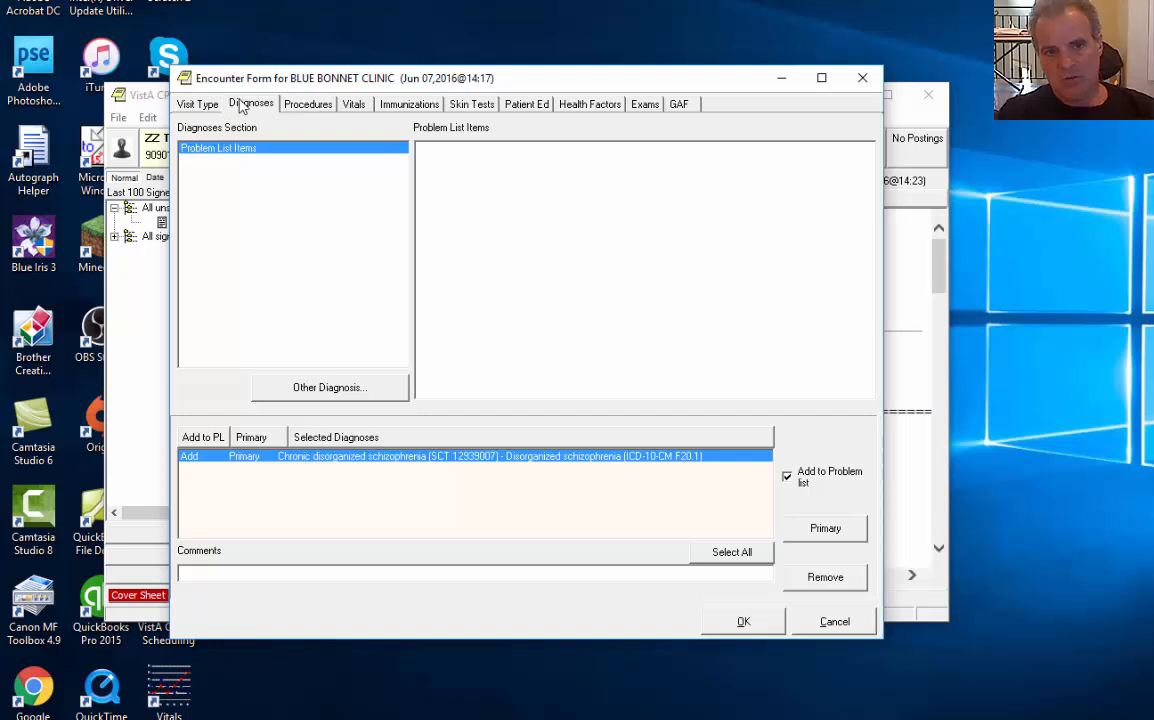
Check PSYCH DIAG EVAL W/MED SRVCS (90792) in the encounter's procedures list
left_click(307, 104)
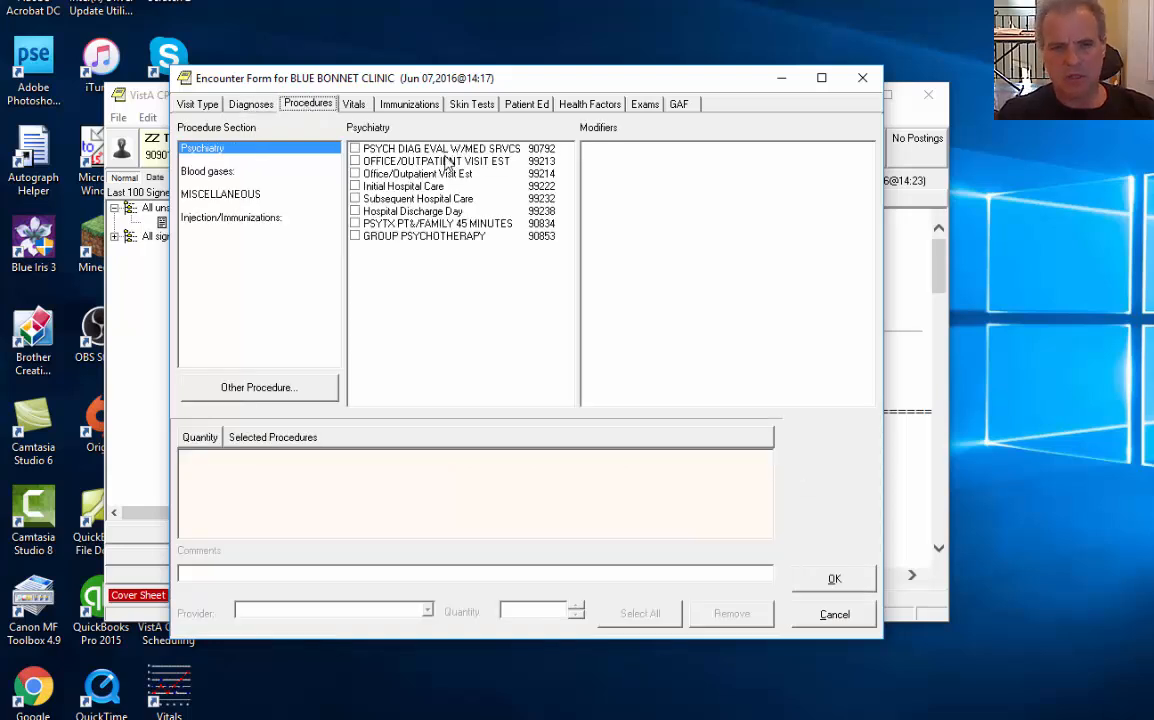
left_click(305, 390)
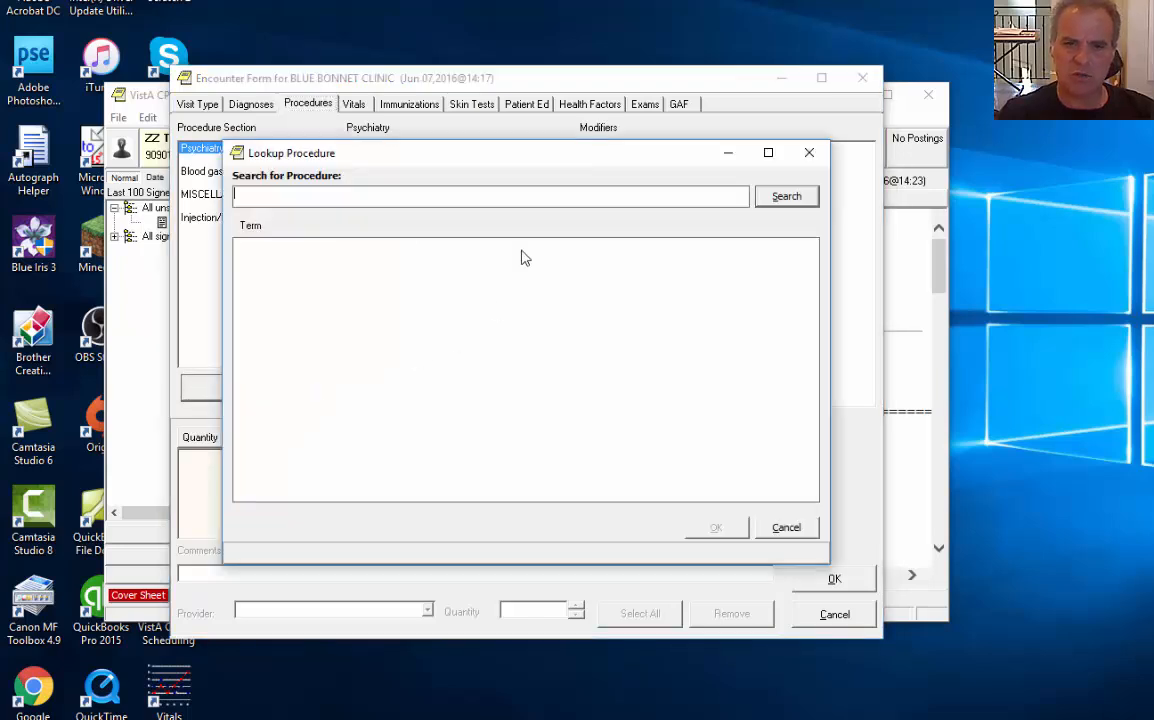
left_click(786, 527)
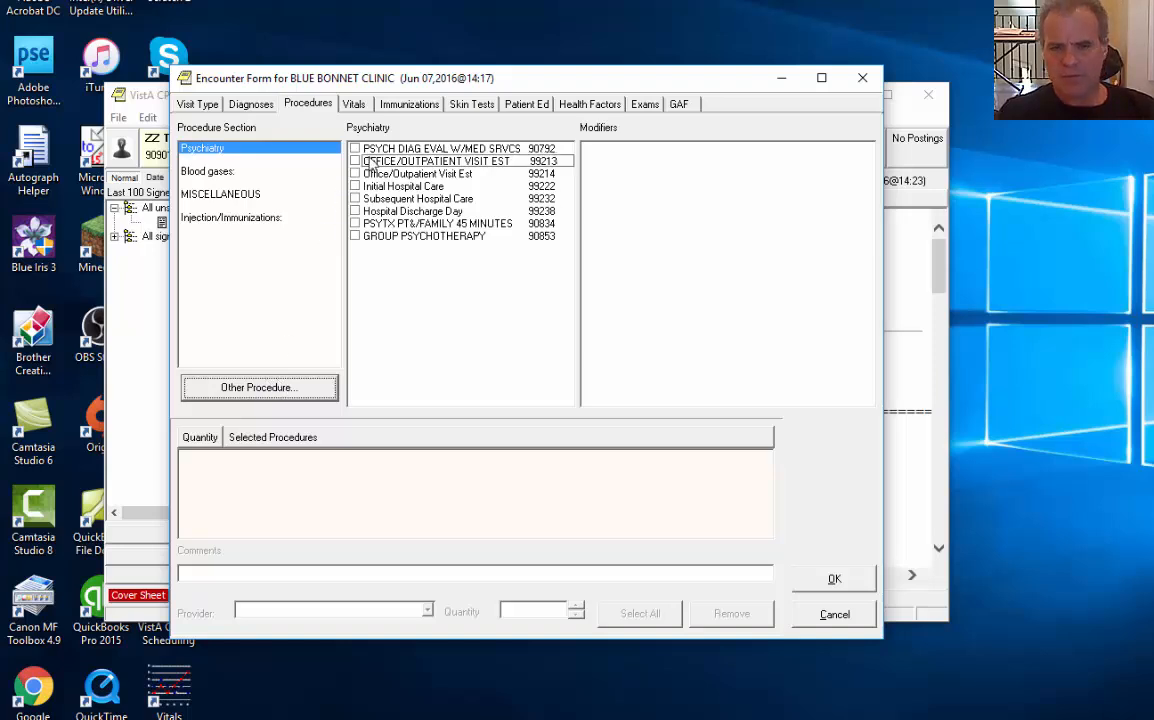
left_click(424, 199)
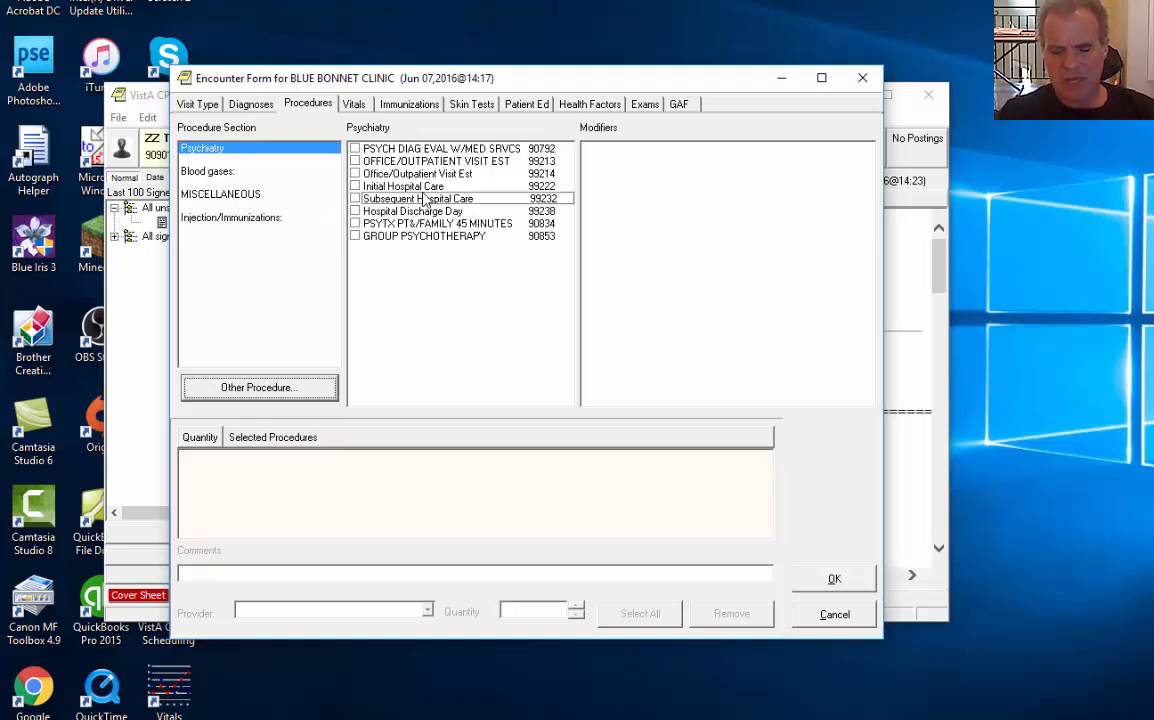
left_click(426, 175)
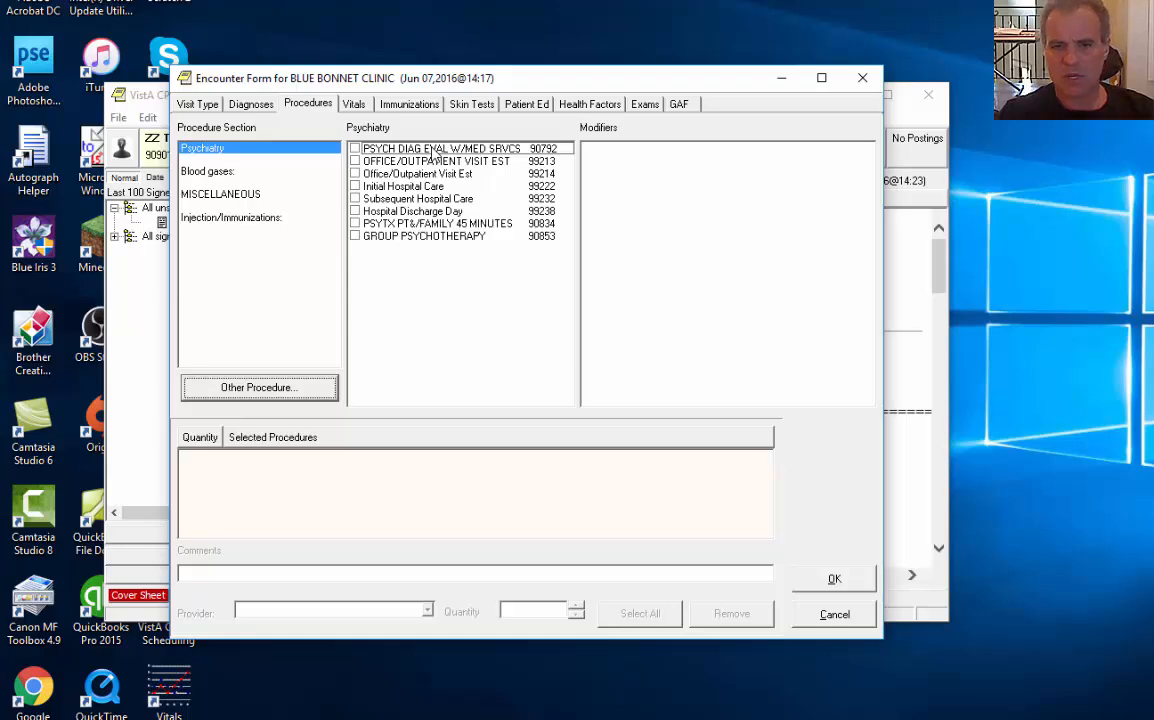
left_click(432, 150)
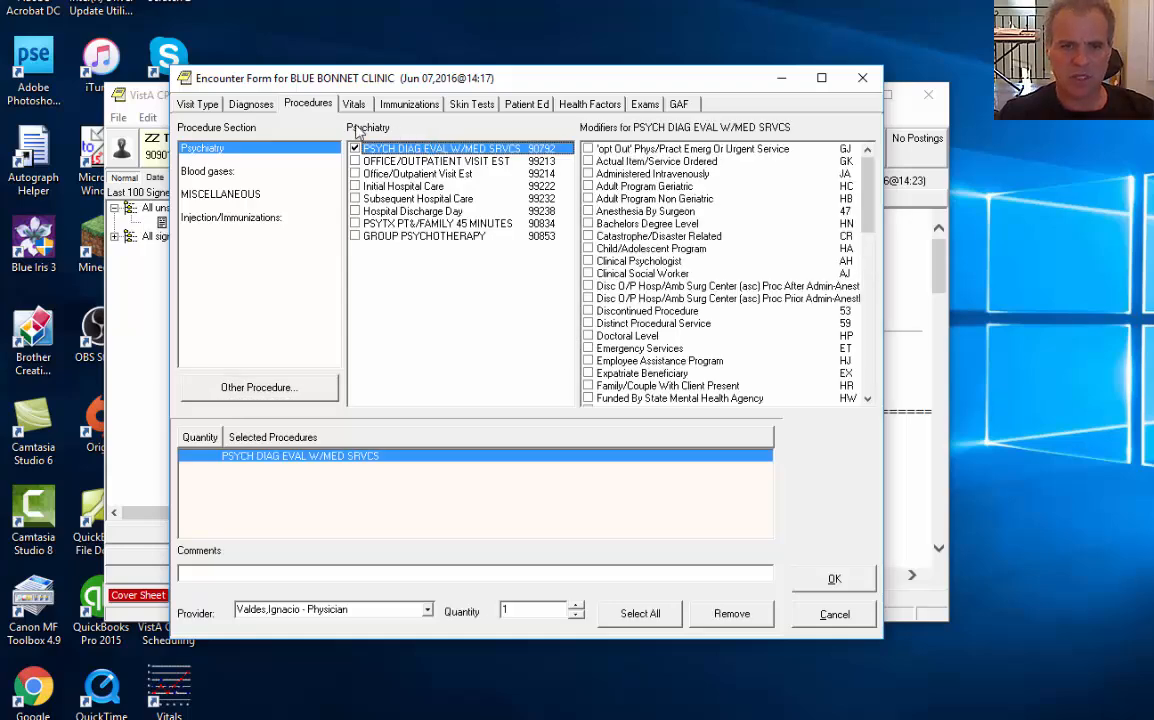
Save the encounter form and sign the OUTPATIENT INTAKE note with the signature code
left_click(836, 581)
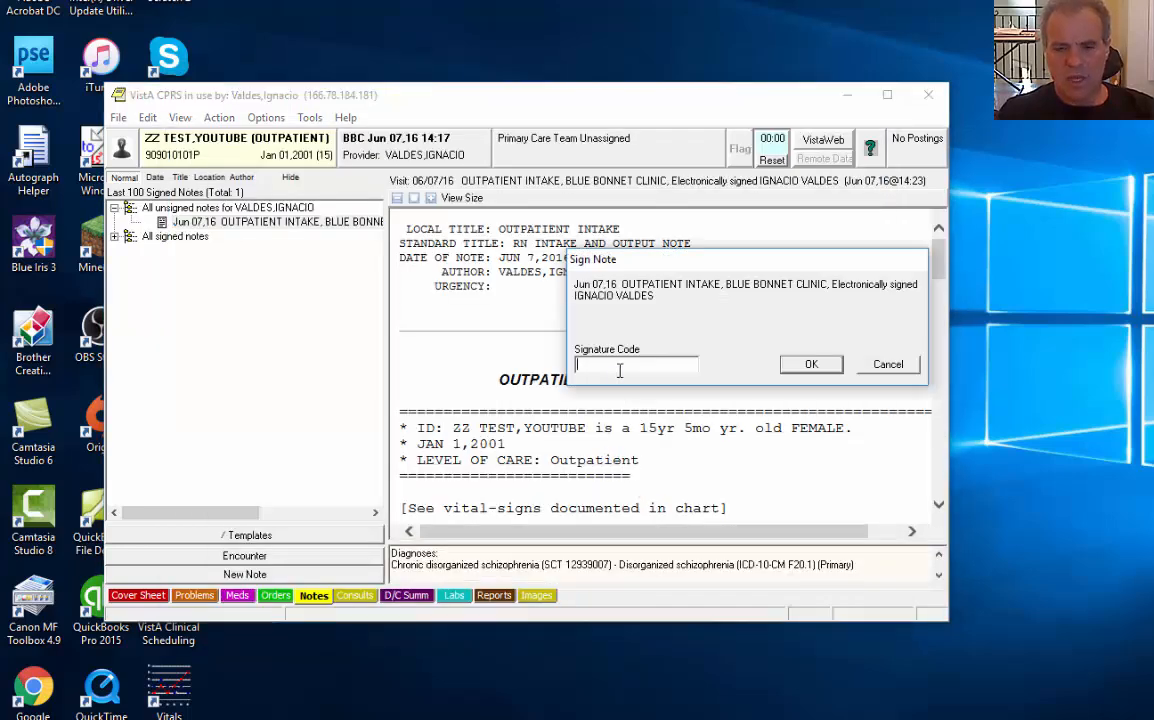
left_click(811, 364)
left_click_drag(458, 260, 504, 264)
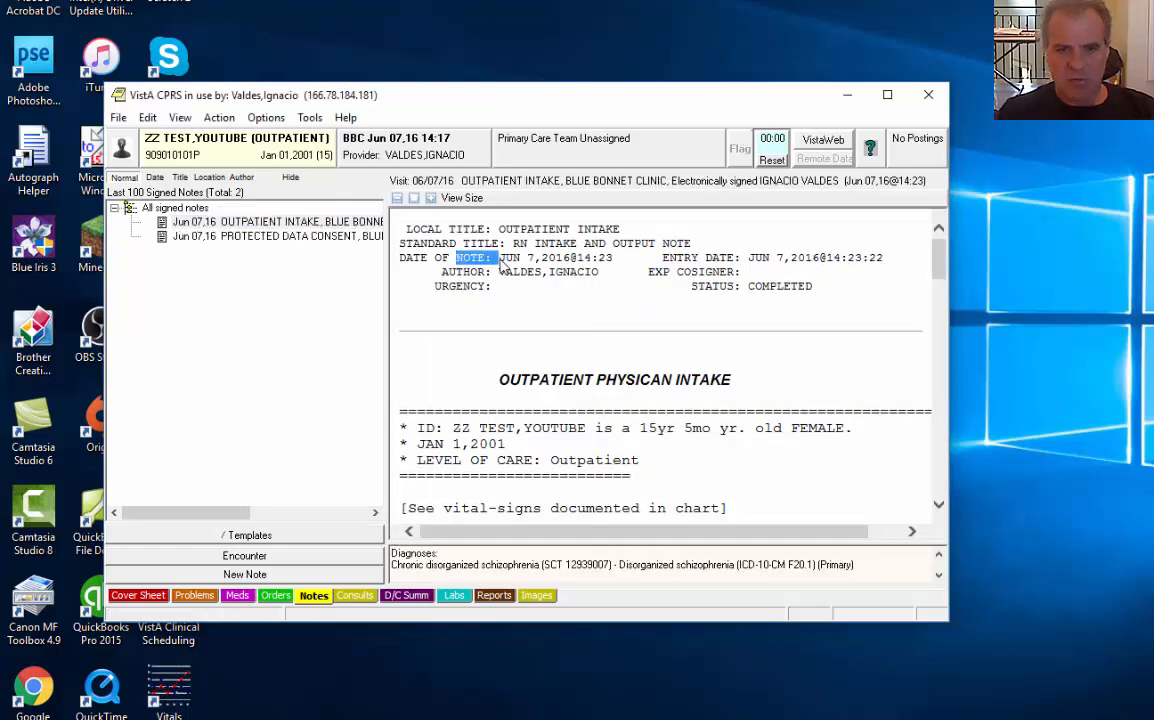
left_click(460, 263)
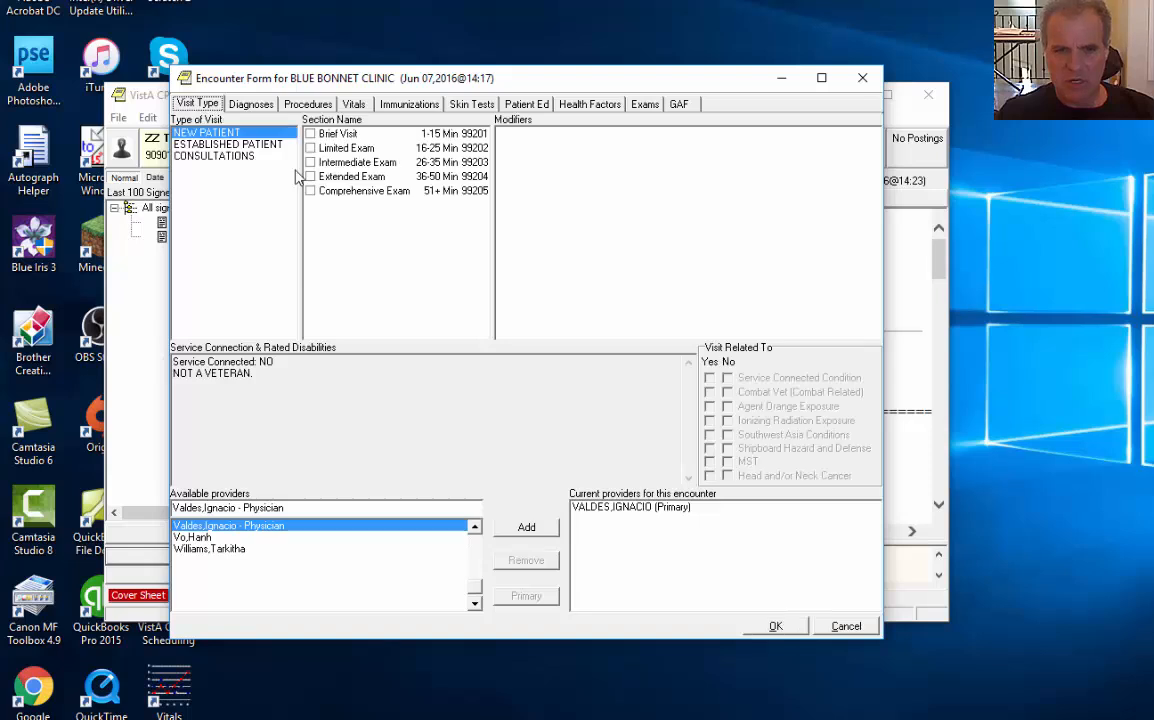
Check the recorded schizophrenia diagnosis and 90792 procedure, then cancel the encounter form
left_click(250, 105)
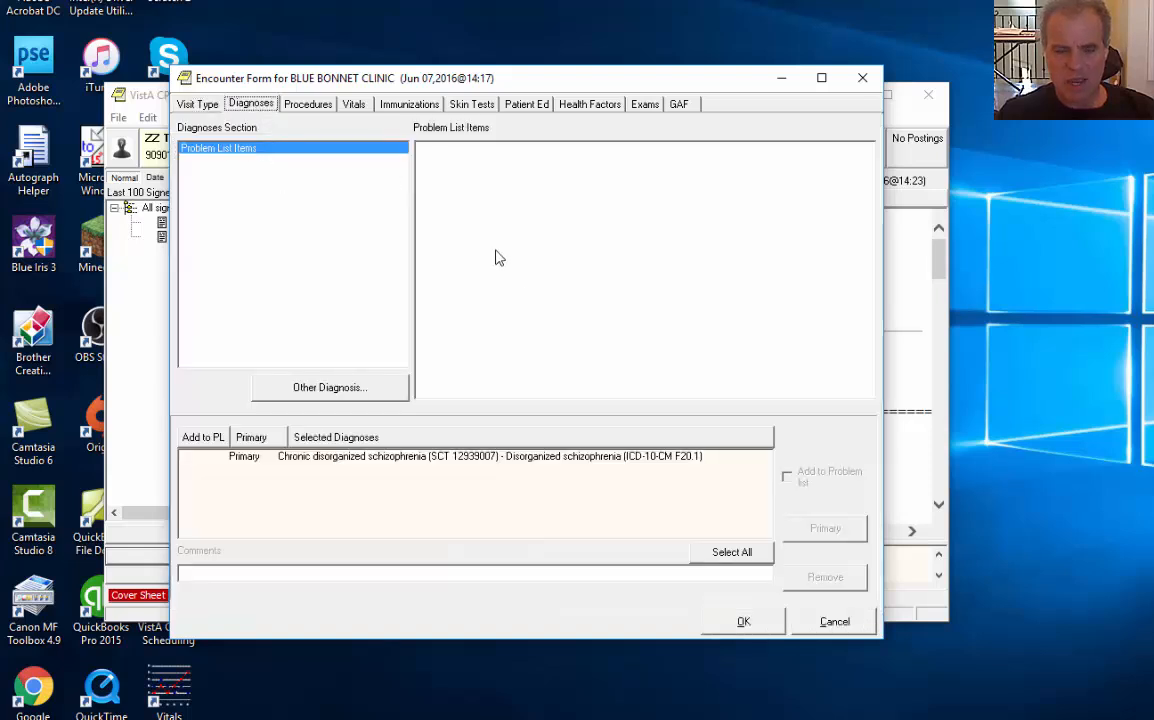
left_click(310, 106)
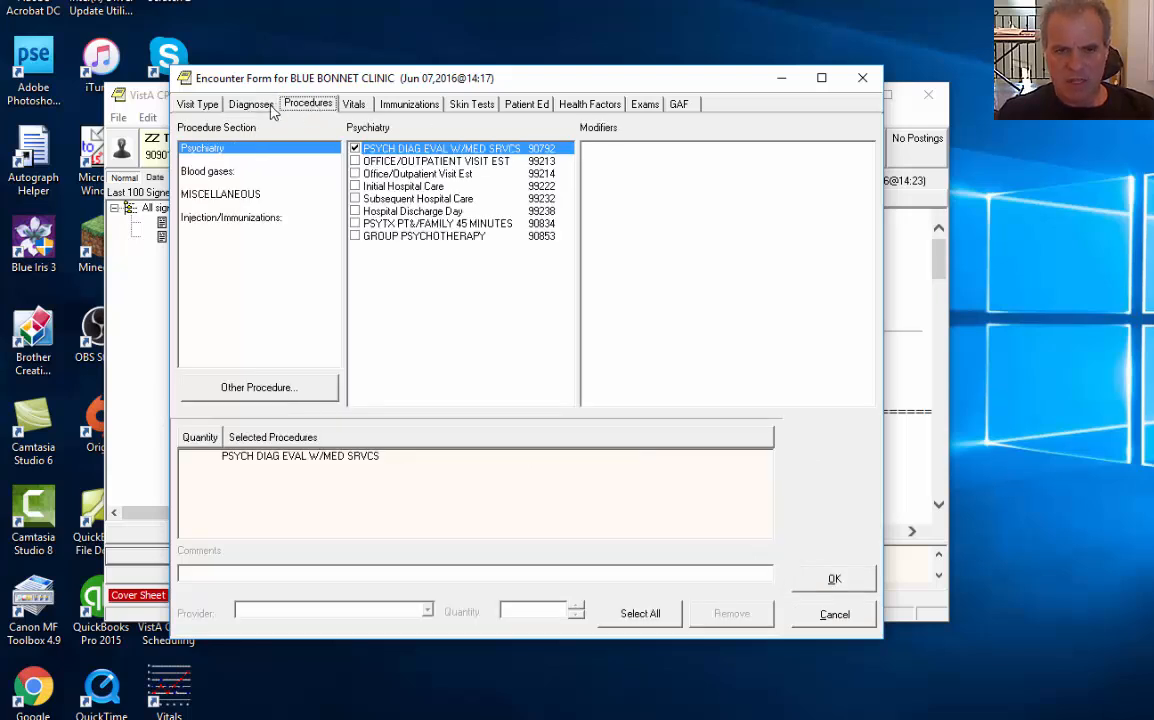
left_click(248, 104)
left_click(288, 102)
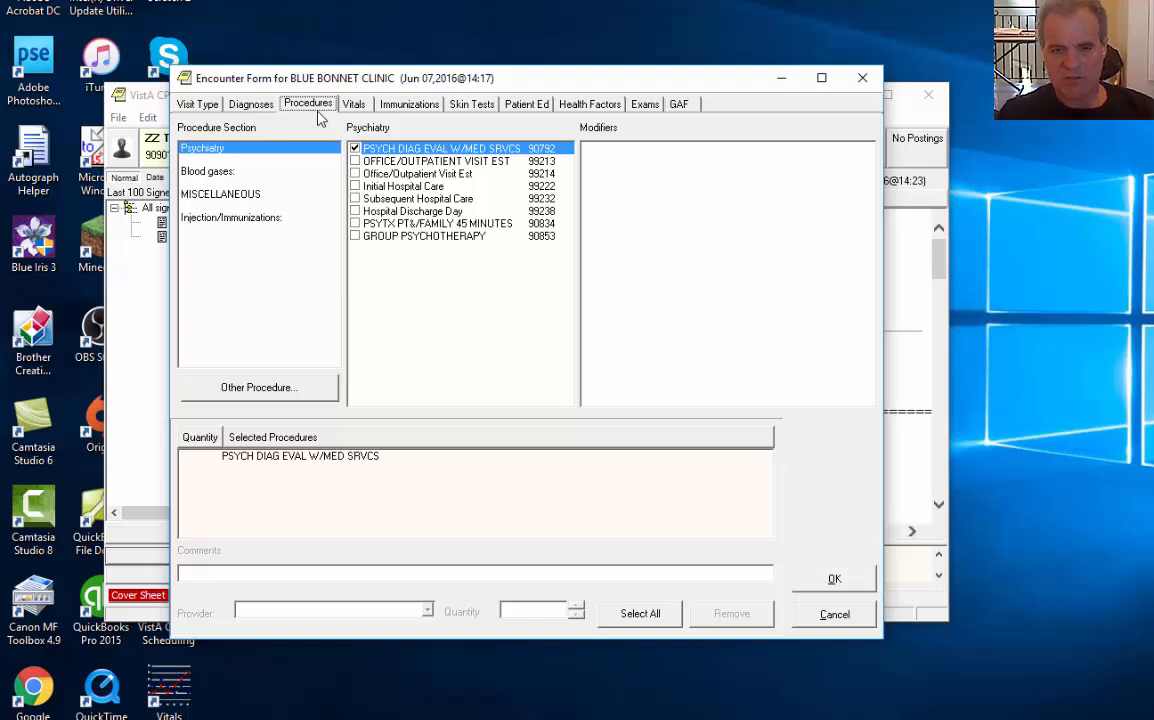
left_click(821, 617)
left_click_drag(521, 303, 522, 290)
left_click(496, 265)
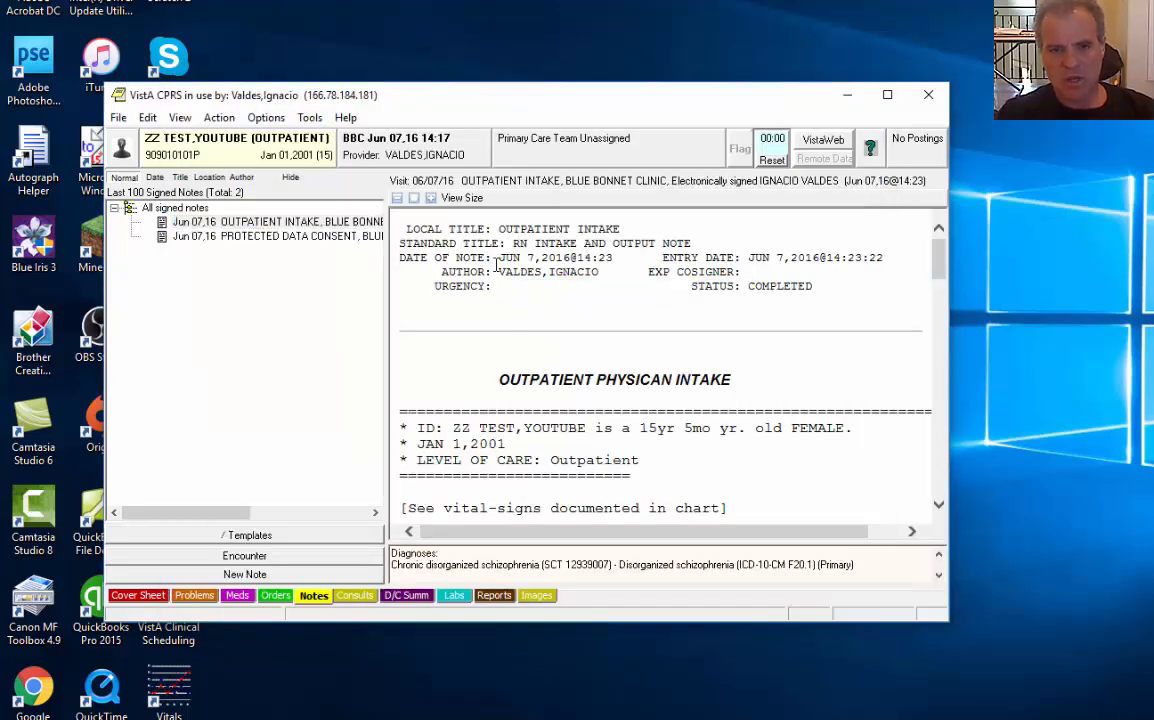
left_click(309, 117)
left_click(340, 272)
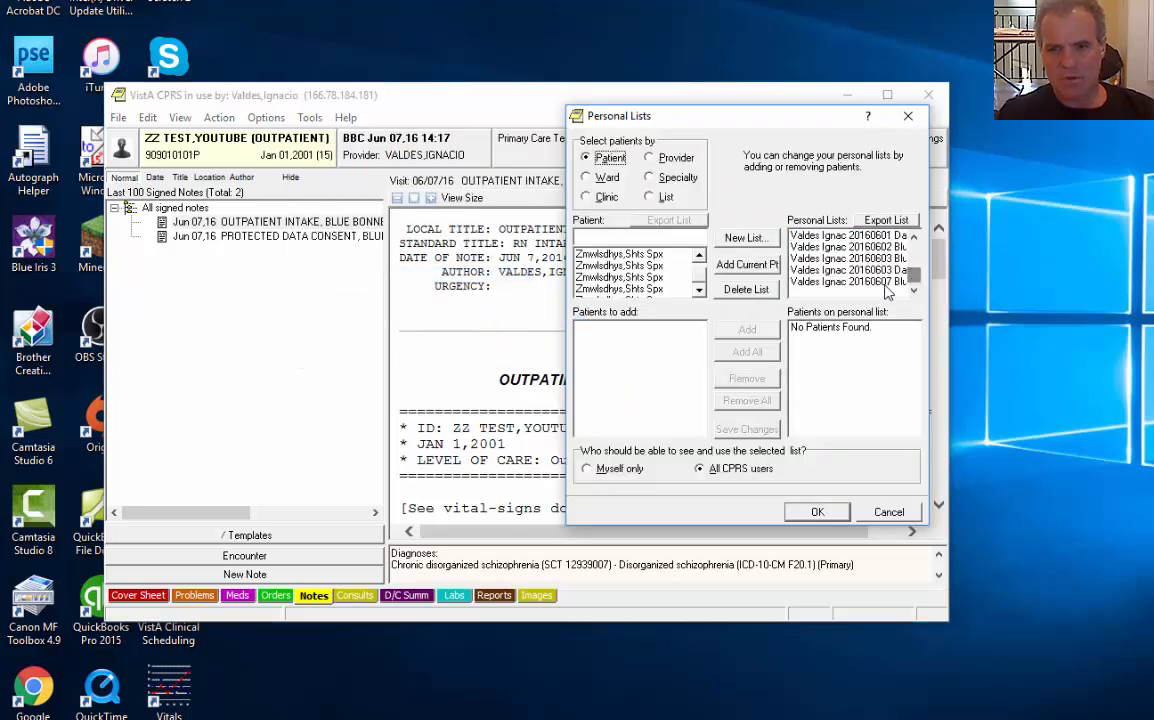
left_click(882, 283)
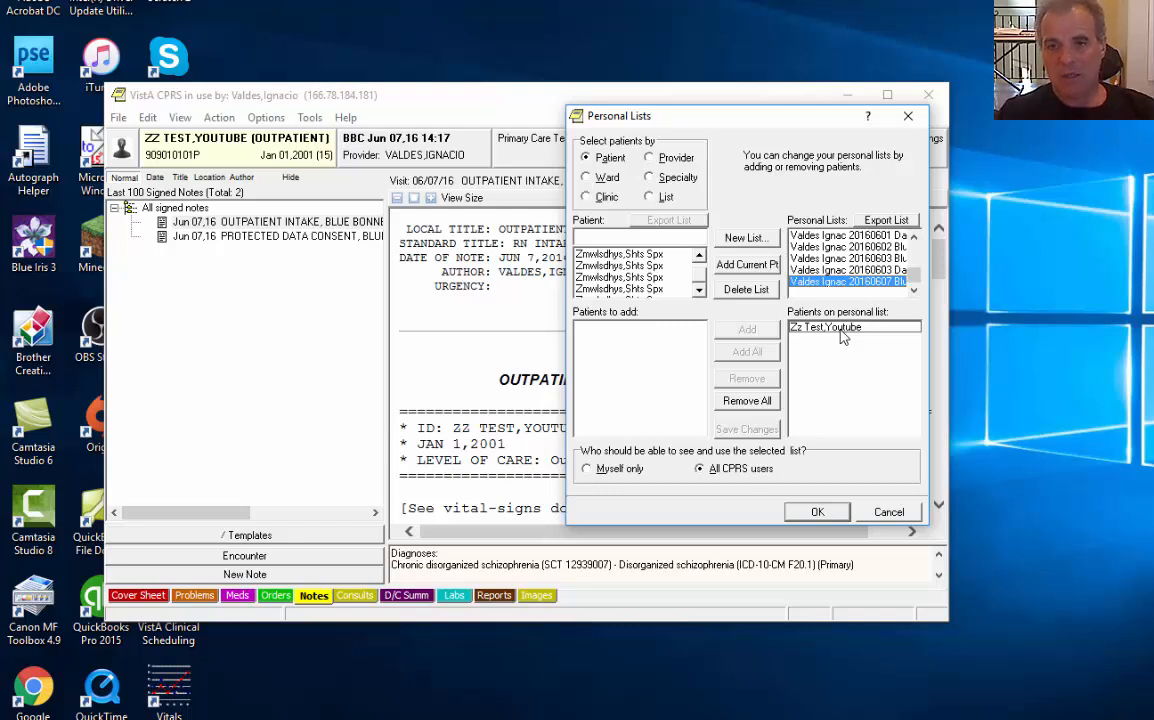
left_click(886, 512)
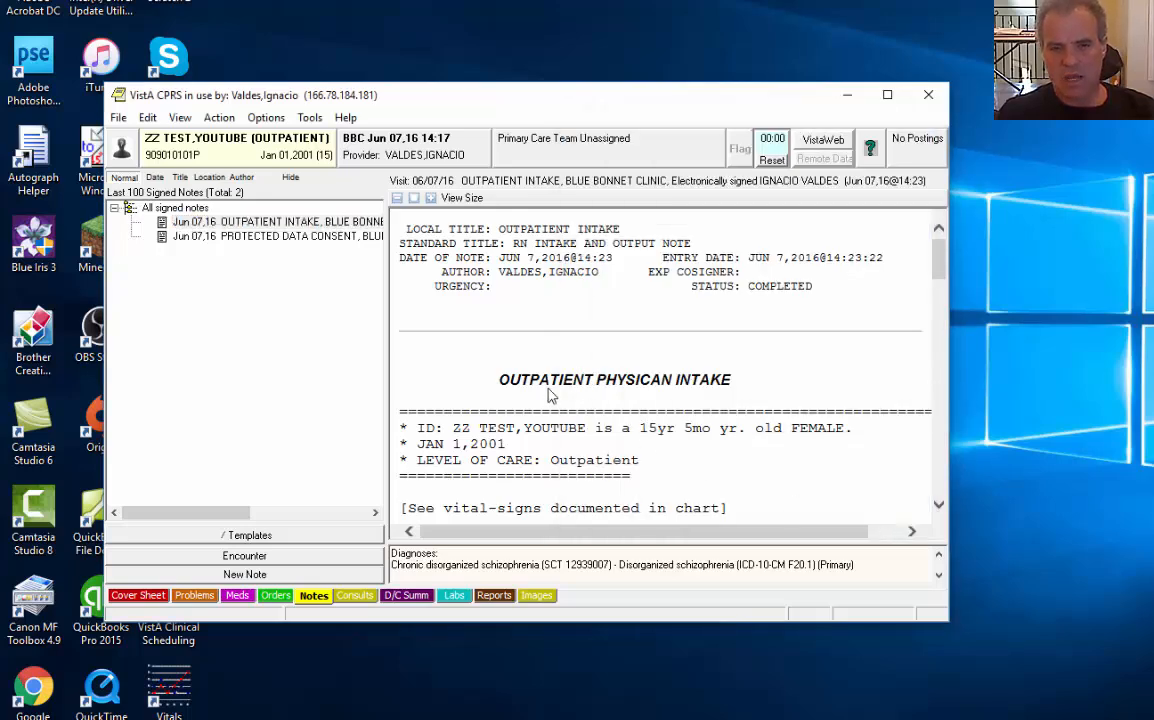
left_click(194, 595)
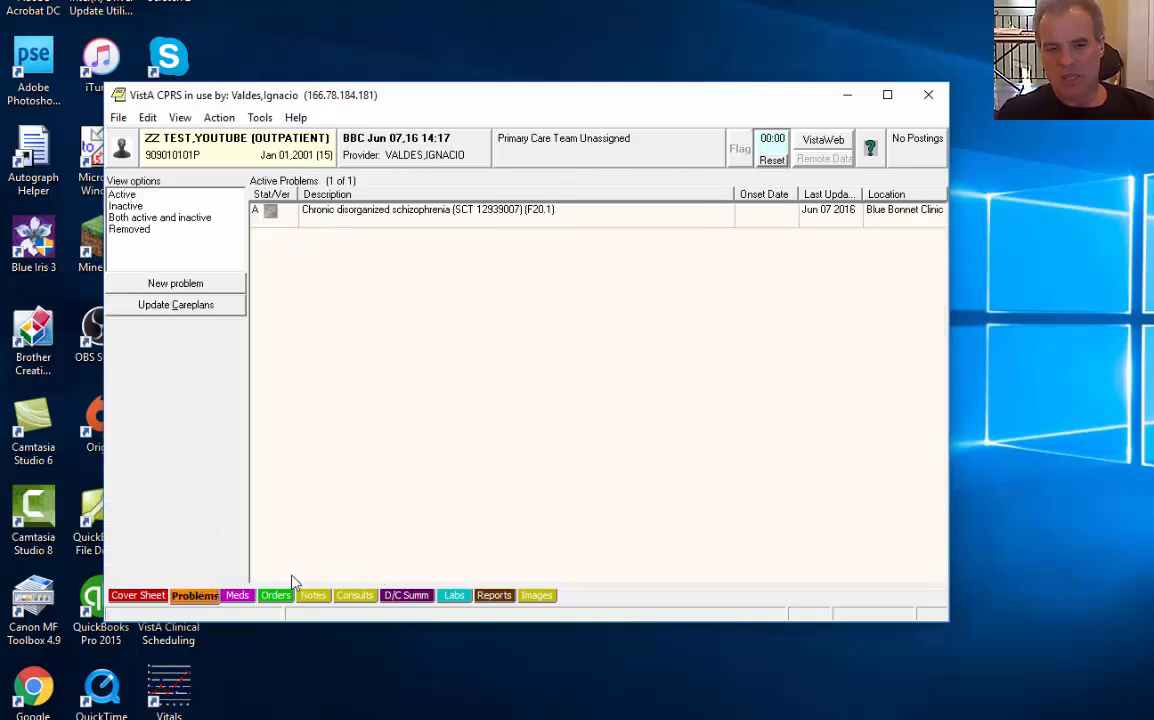
left_click(312, 596)
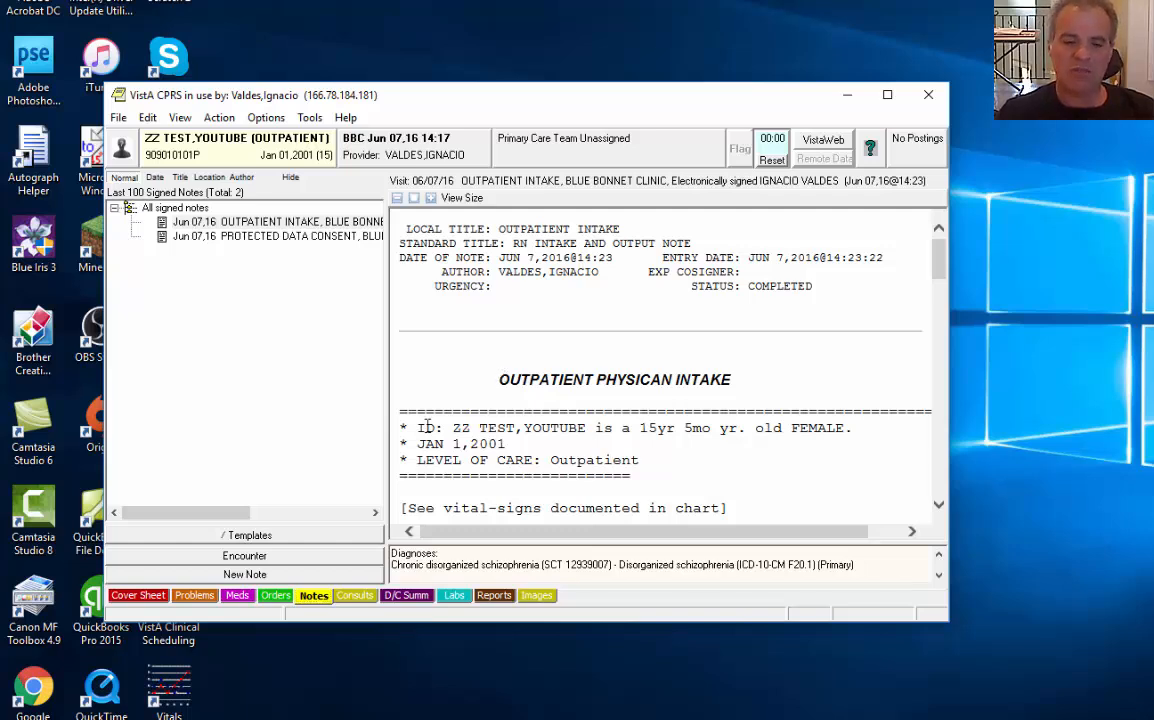
left_click(262, 556)
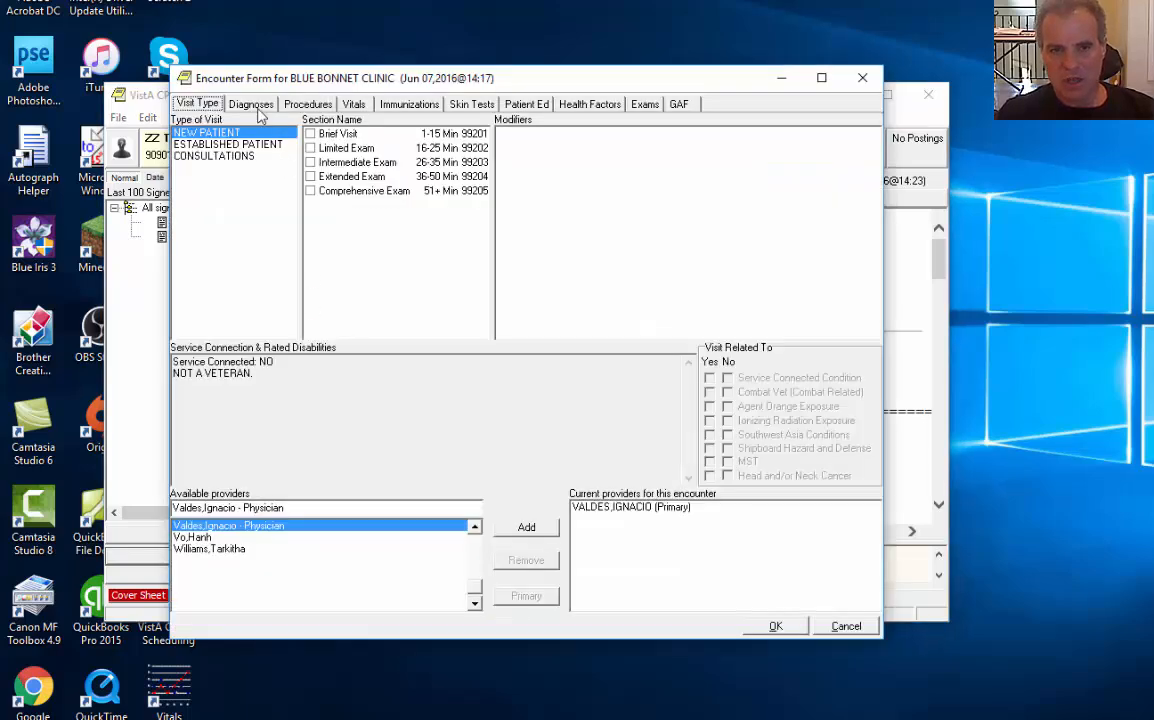
left_click(248, 104)
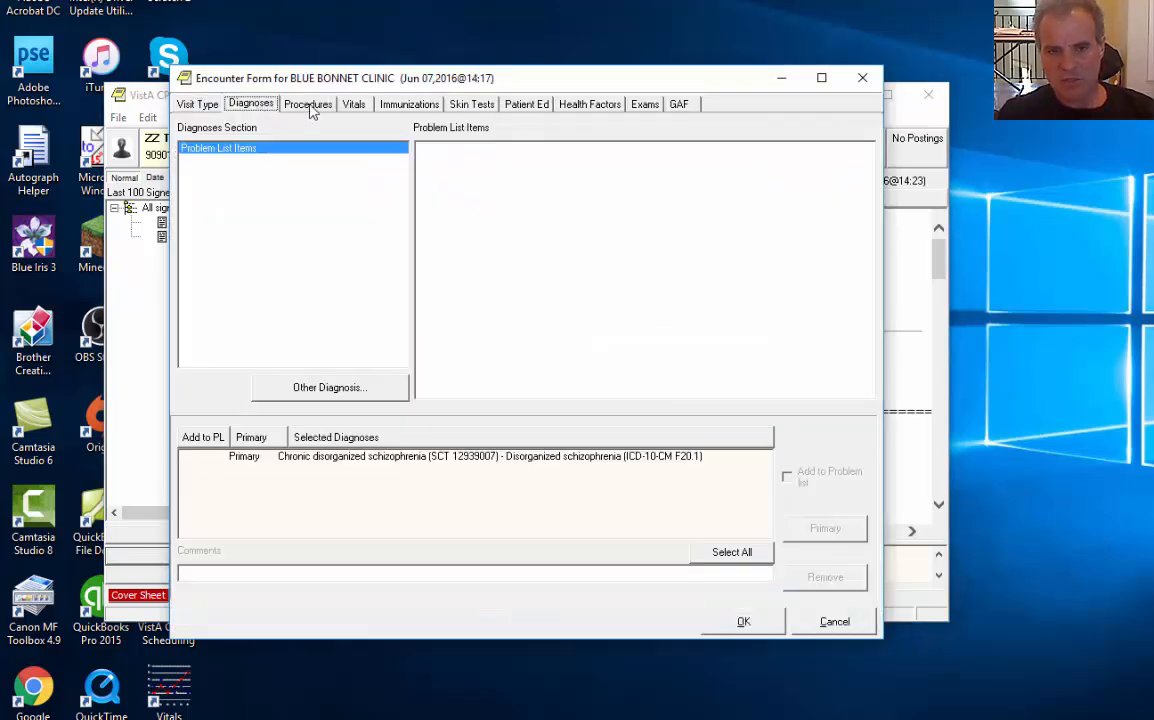
left_click(353, 458)
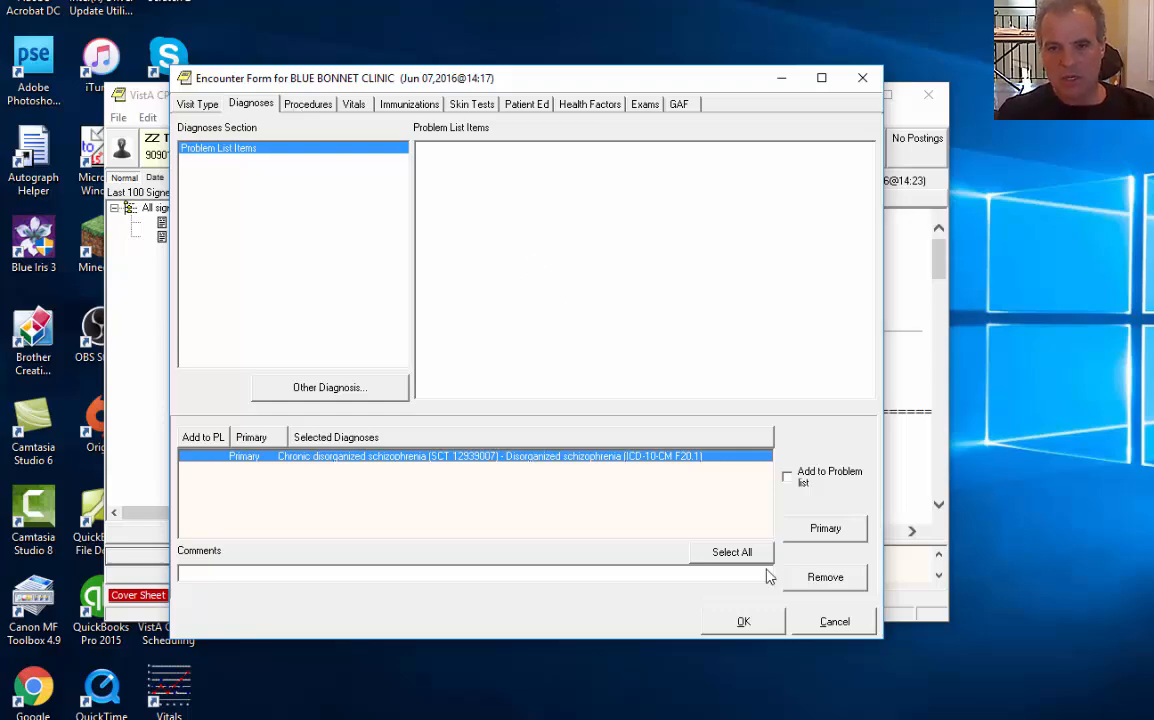
left_click(817, 625)
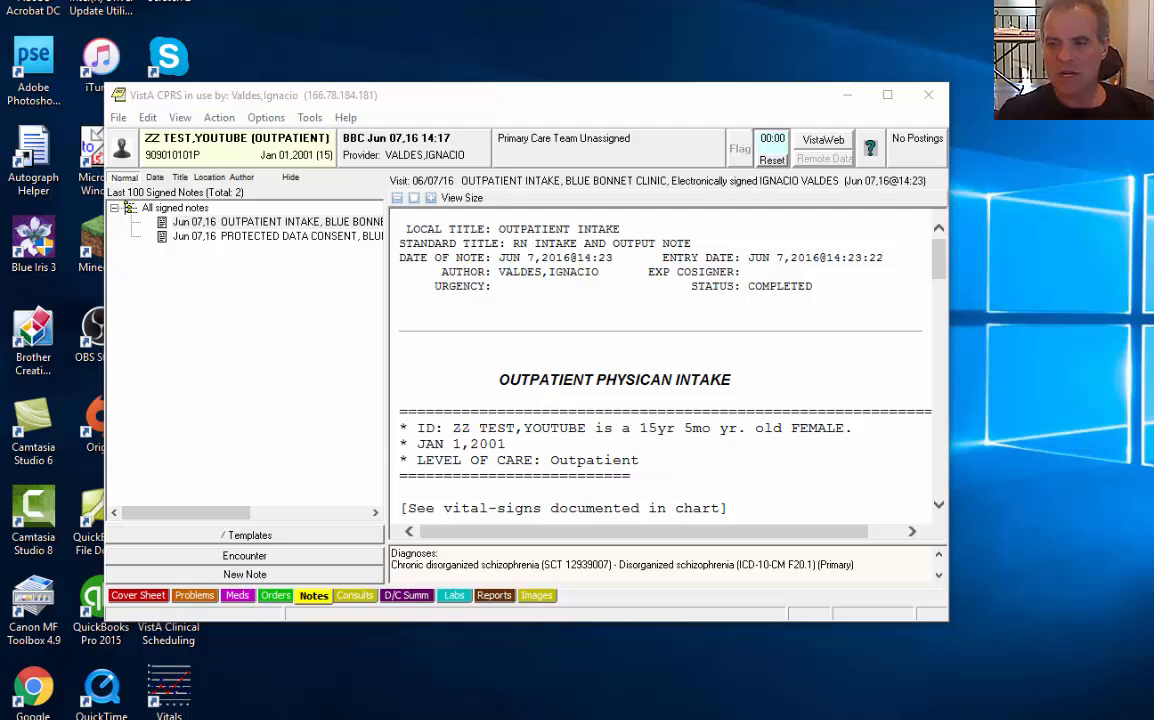
Move CPRS aside, launch VistA Clinical Scheduling, and sign in with the access and verify codes
left_click(587, 315)
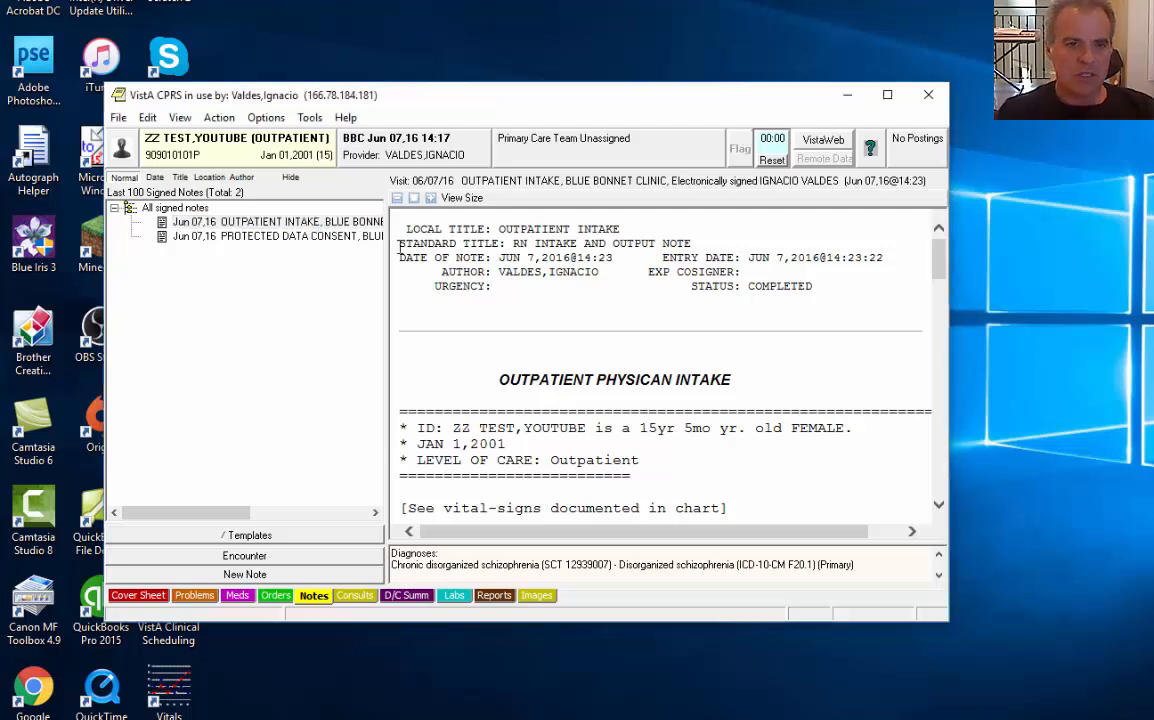
left_click_drag(357, 97, 487, 52)
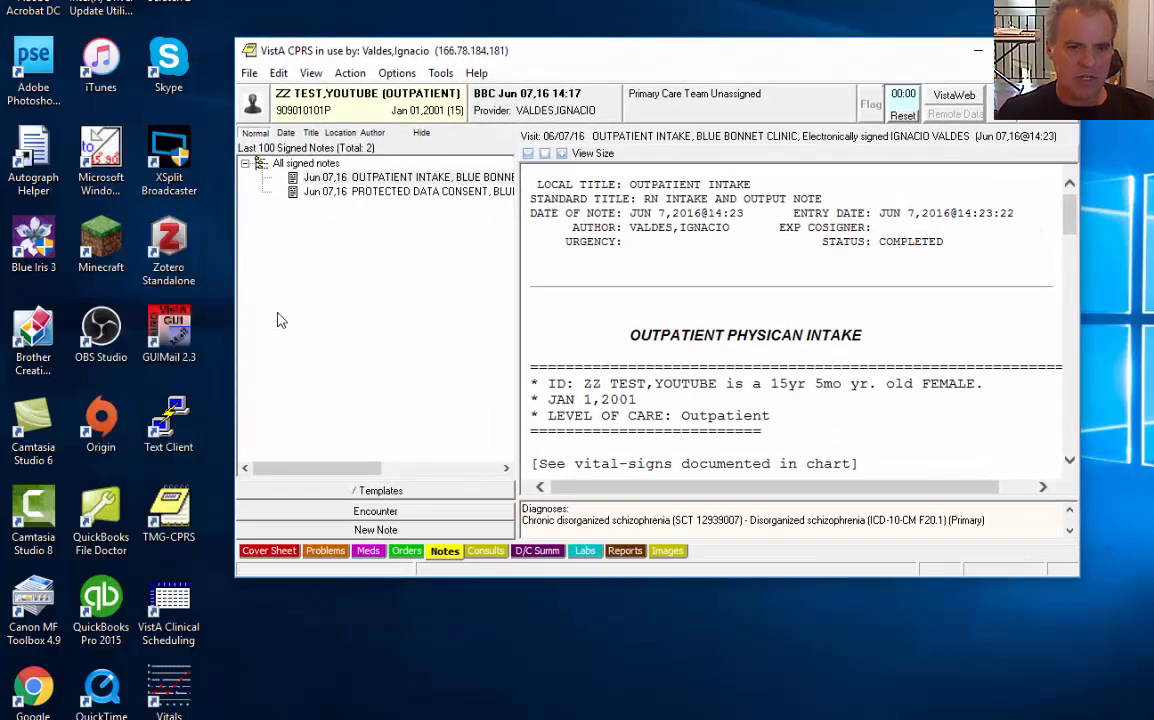
double_click(170, 612)
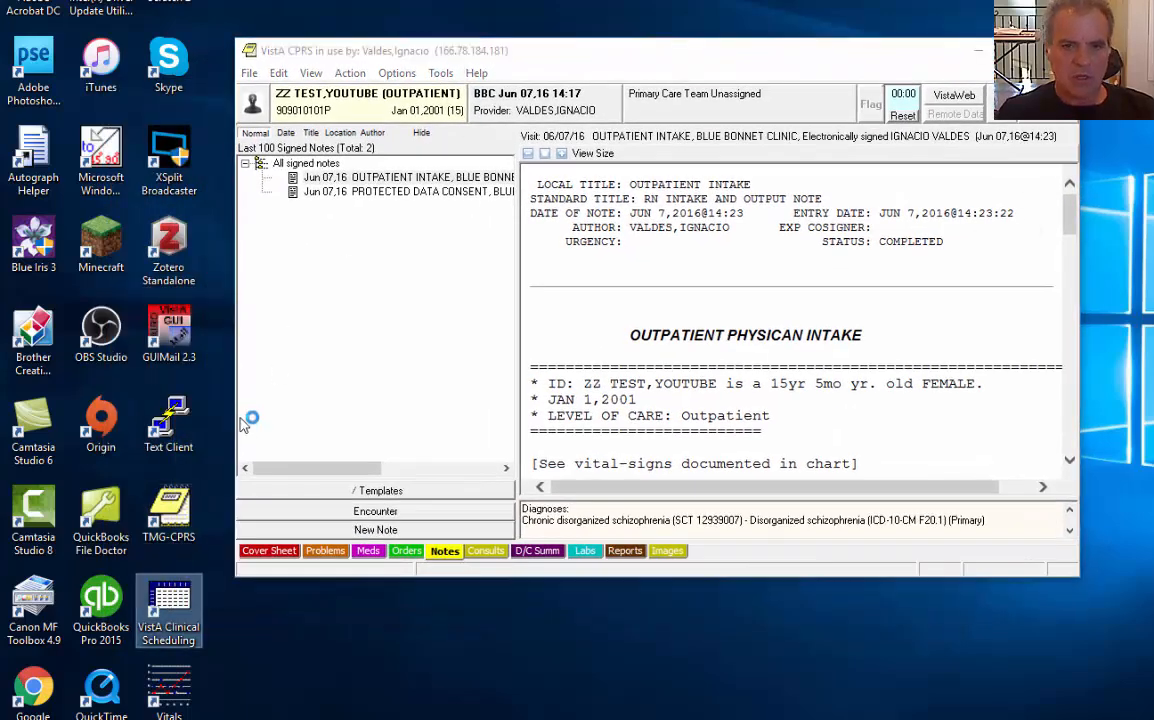
left_click(724, 256)
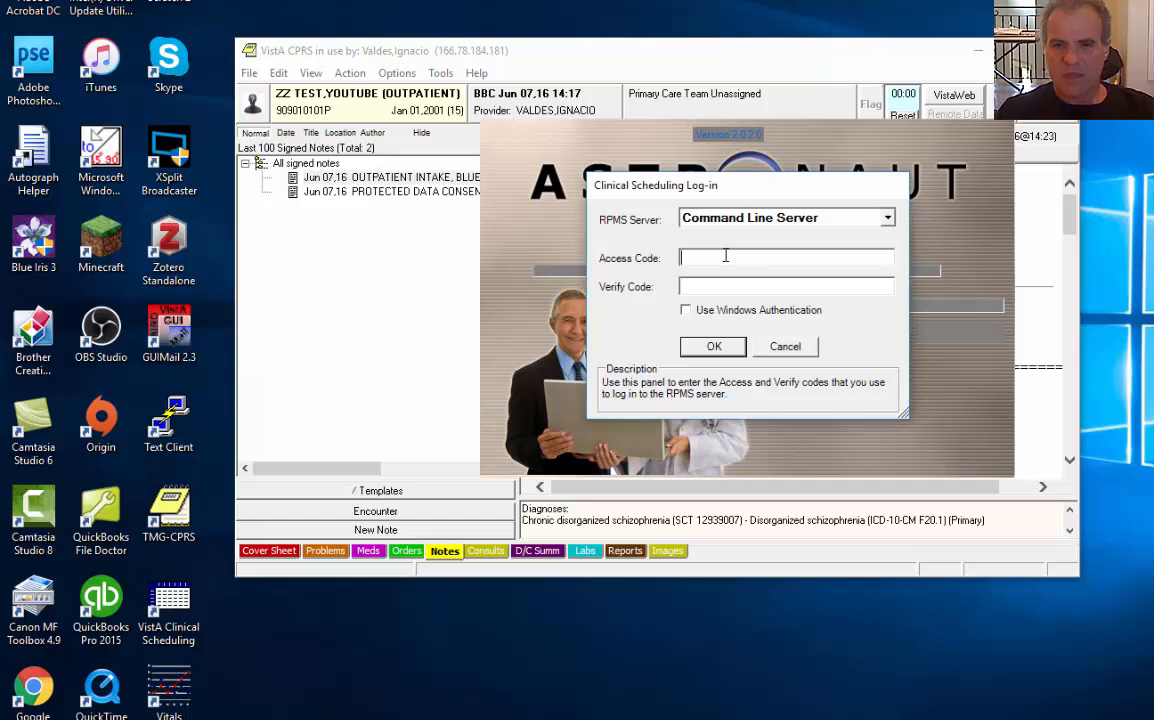
type("********")
key("Tab")
type("******")
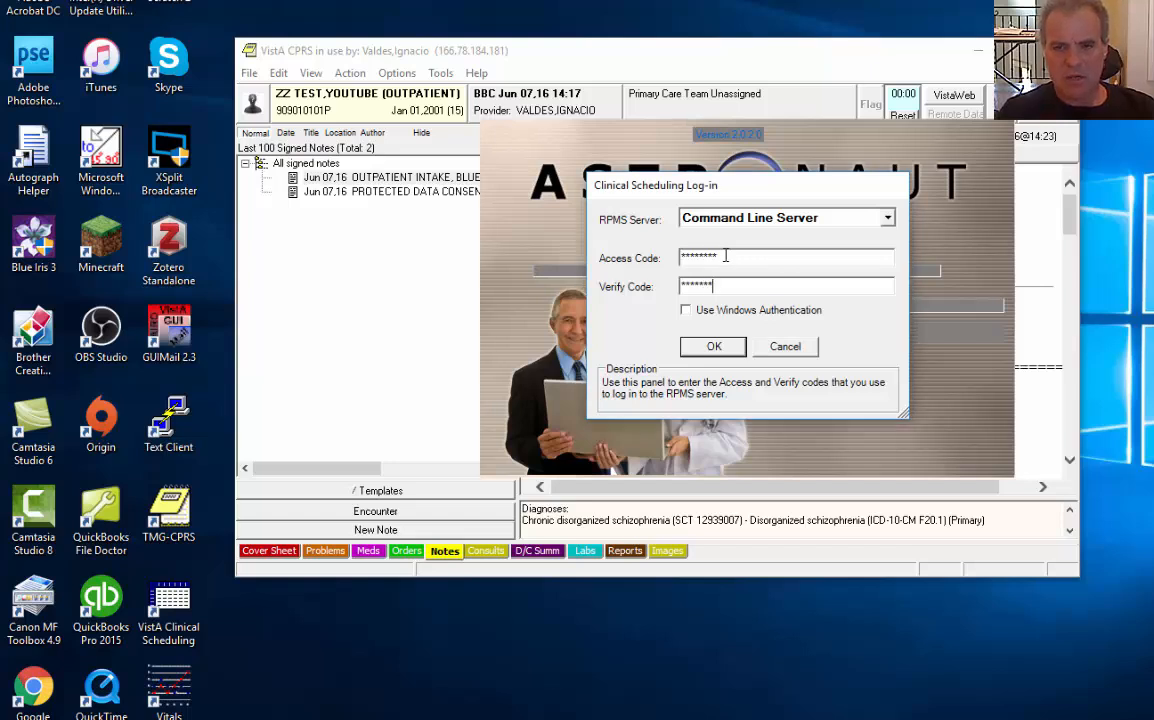
key("BackSpace")
key("BackSpace")
key("BackSpace")
key("BackSpace")
key("BackSpace")
key("BackSpace")
key("BackSpace")
type("***********")
key("Return")
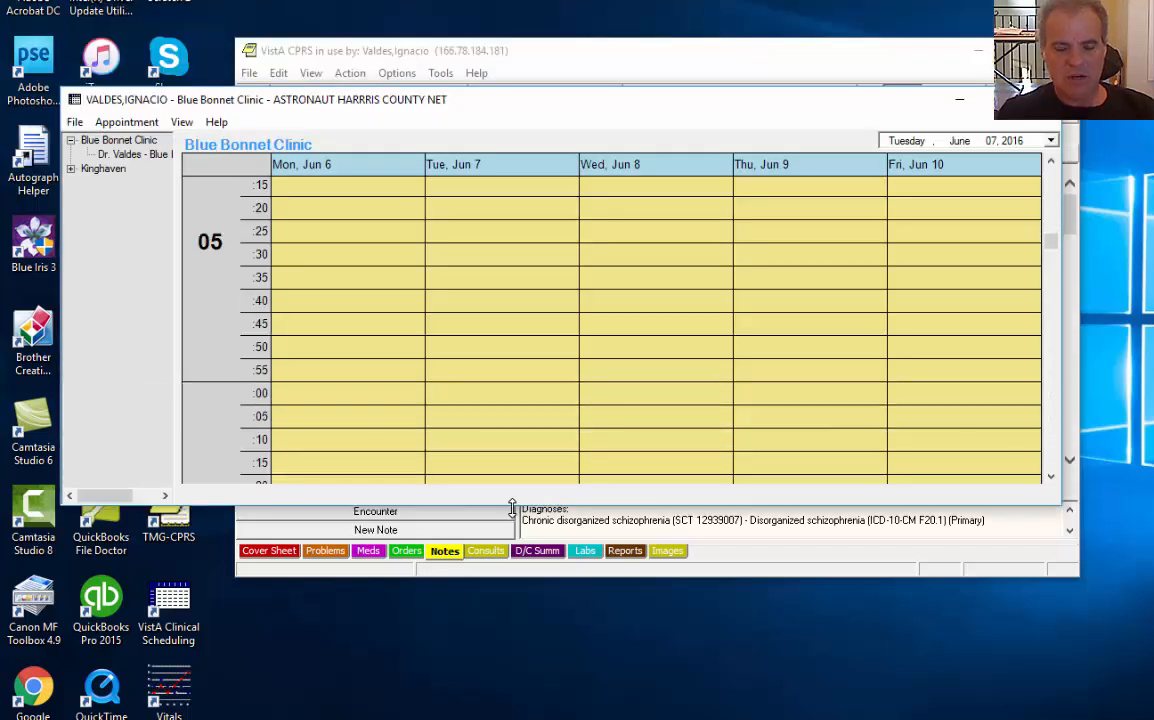
Scroll Blue Bonnet Clinic's Jun 6–10 schedule to 08:00 and bring up options for Monday 08:15
scroll(410, 275, "down", 3)
scroll(410, 275, "down", 5)
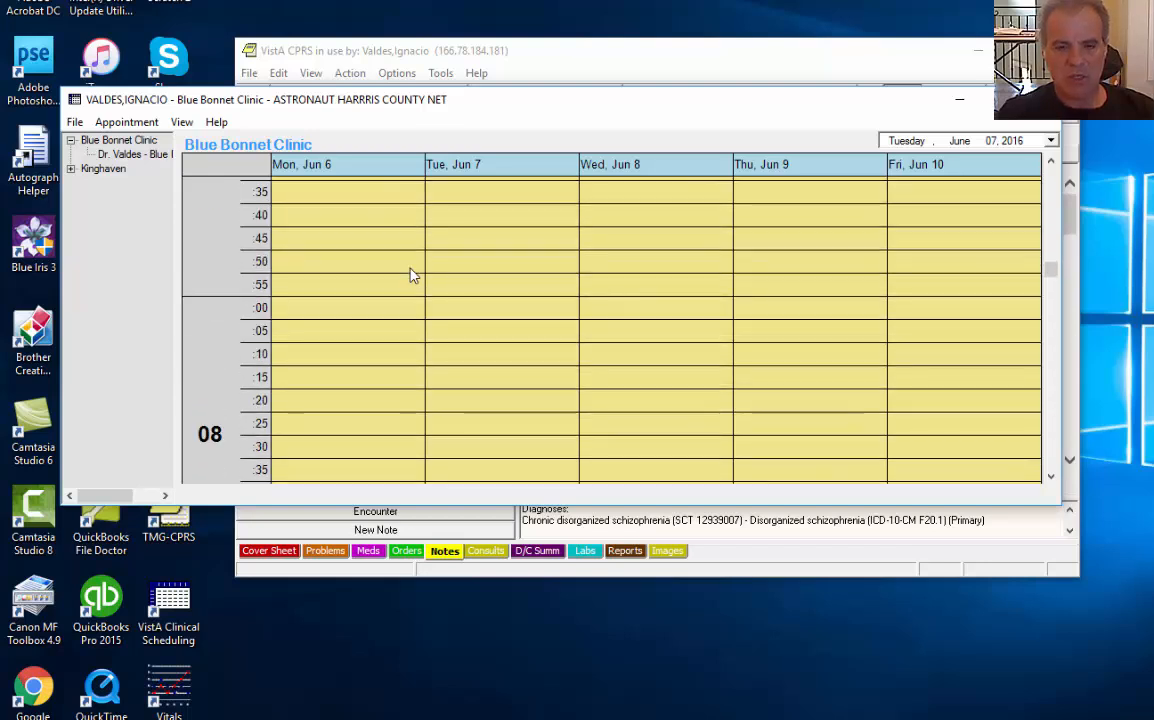
right_click(376, 377)
left_click(426, 50)
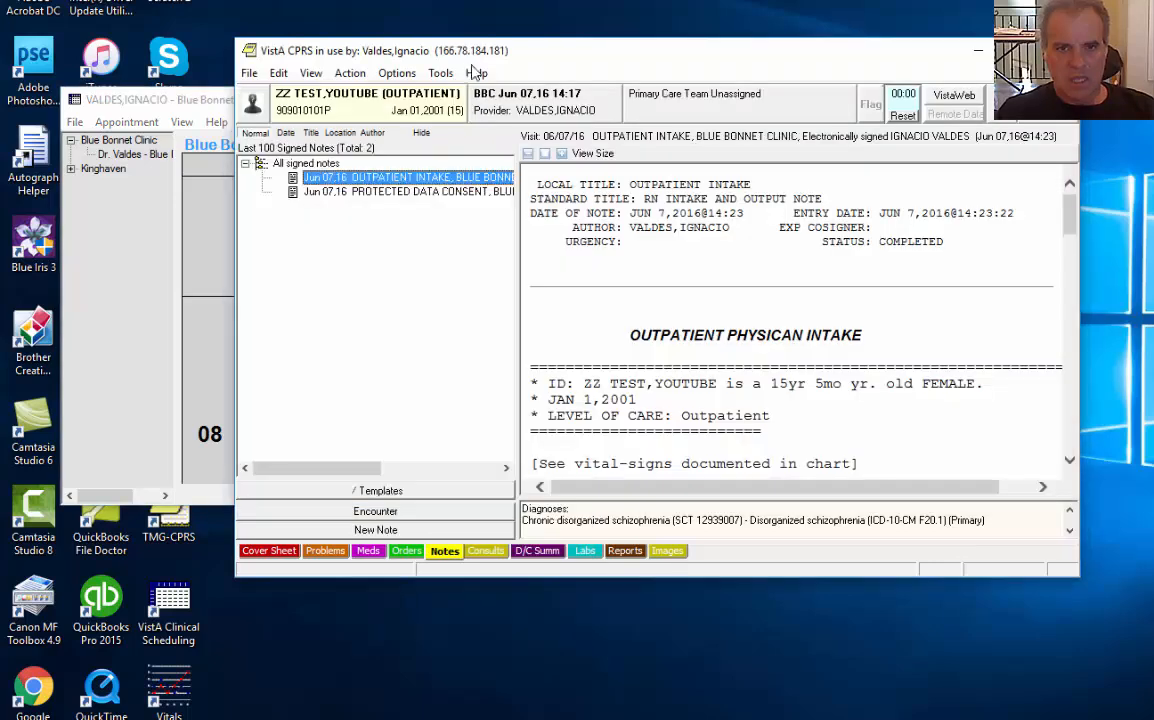
left_click(257, 92)
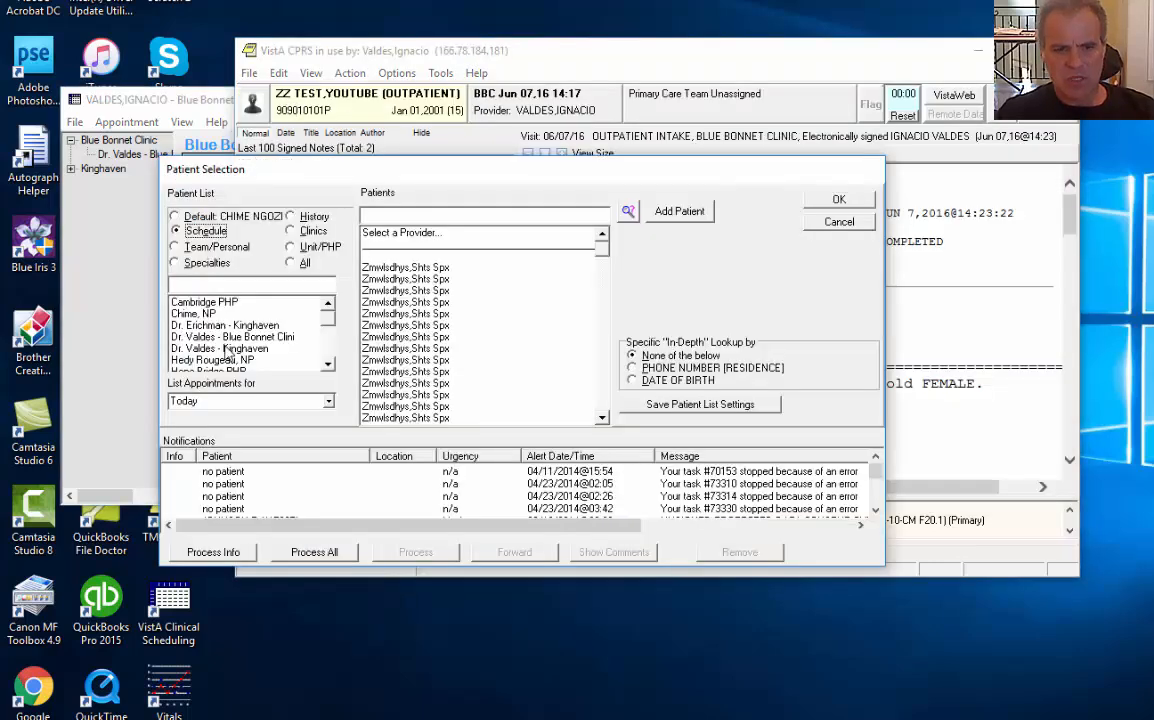
left_click(228, 338)
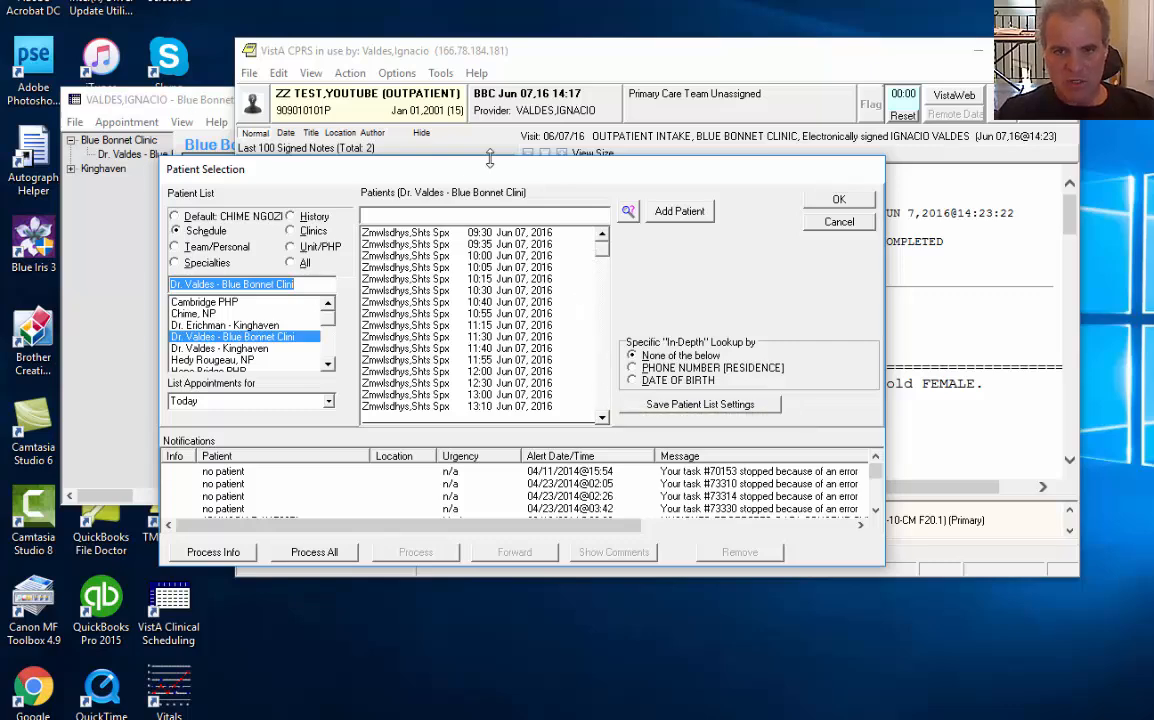
left_click(833, 220)
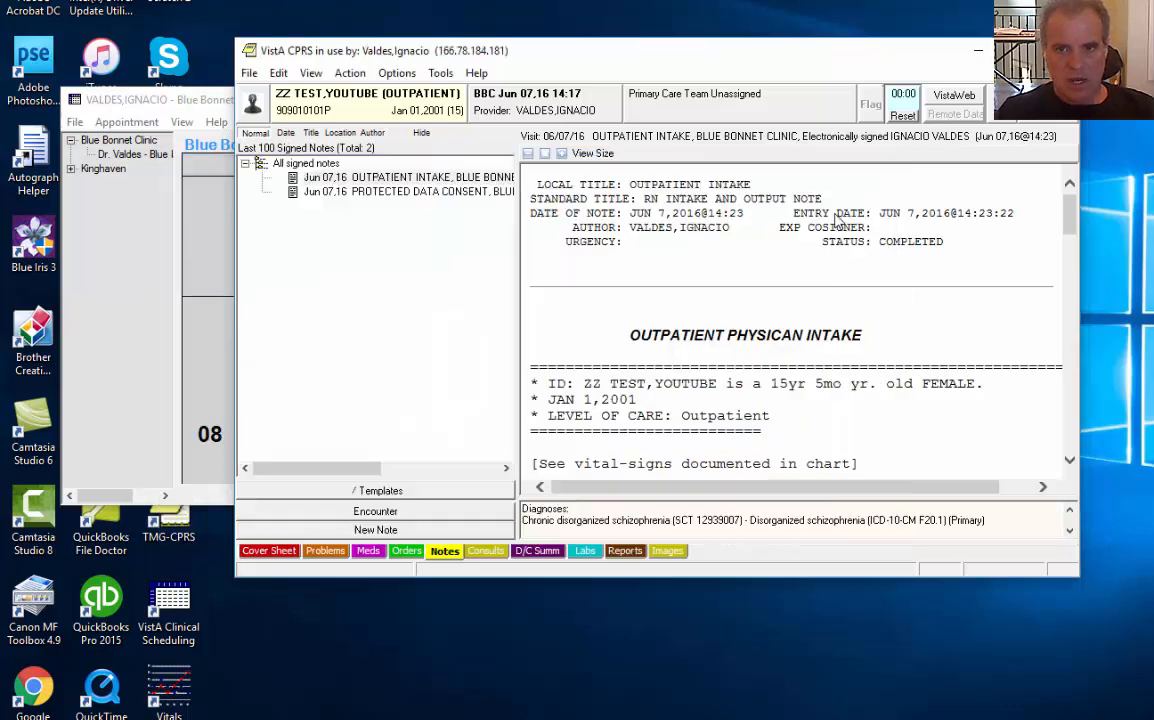
left_click(570, 242)
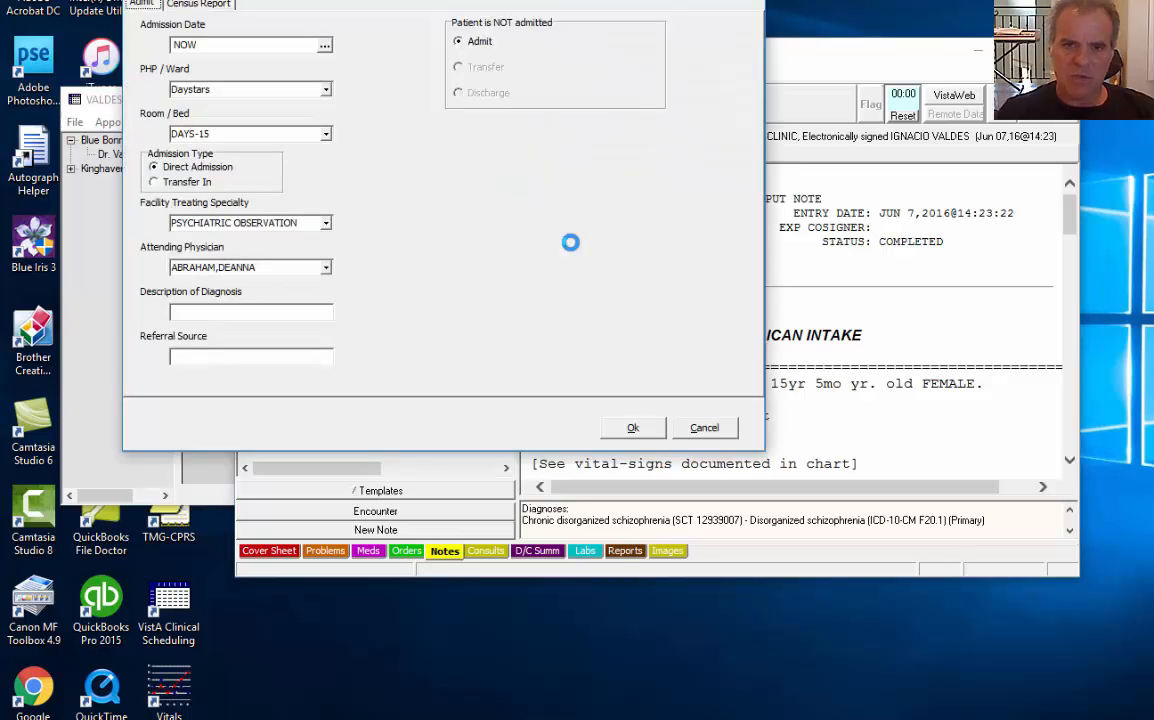
left_click(325, 92)
left_click(325, 92)
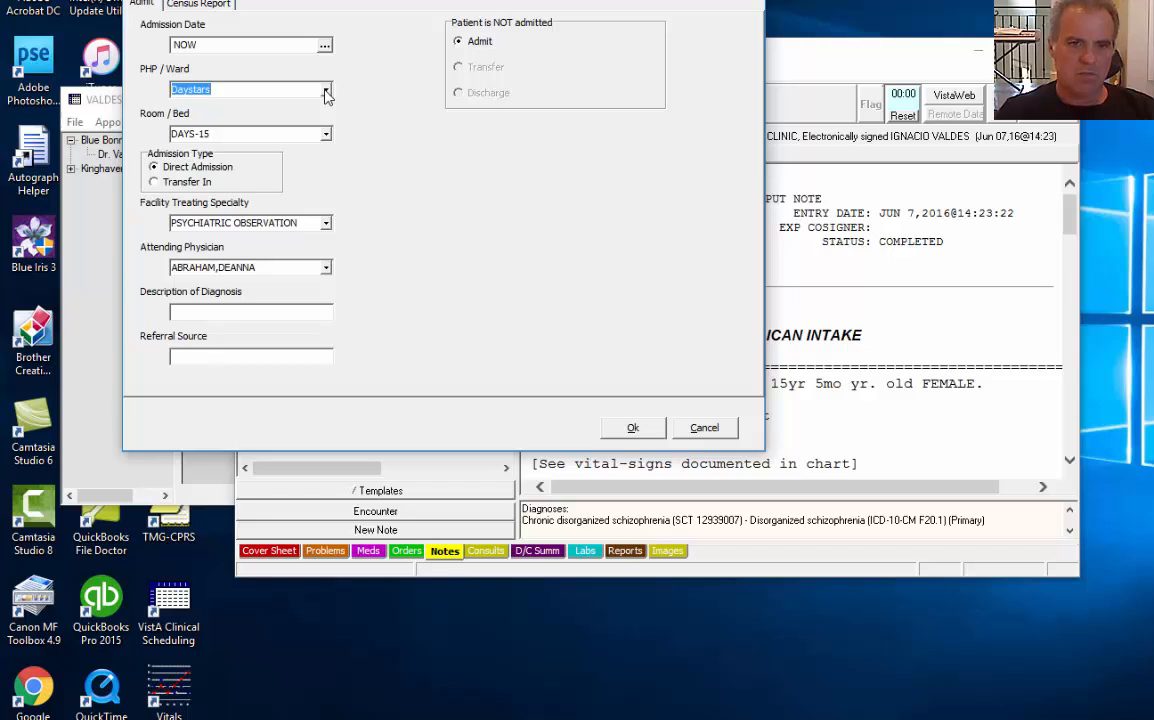
left_click(325, 92)
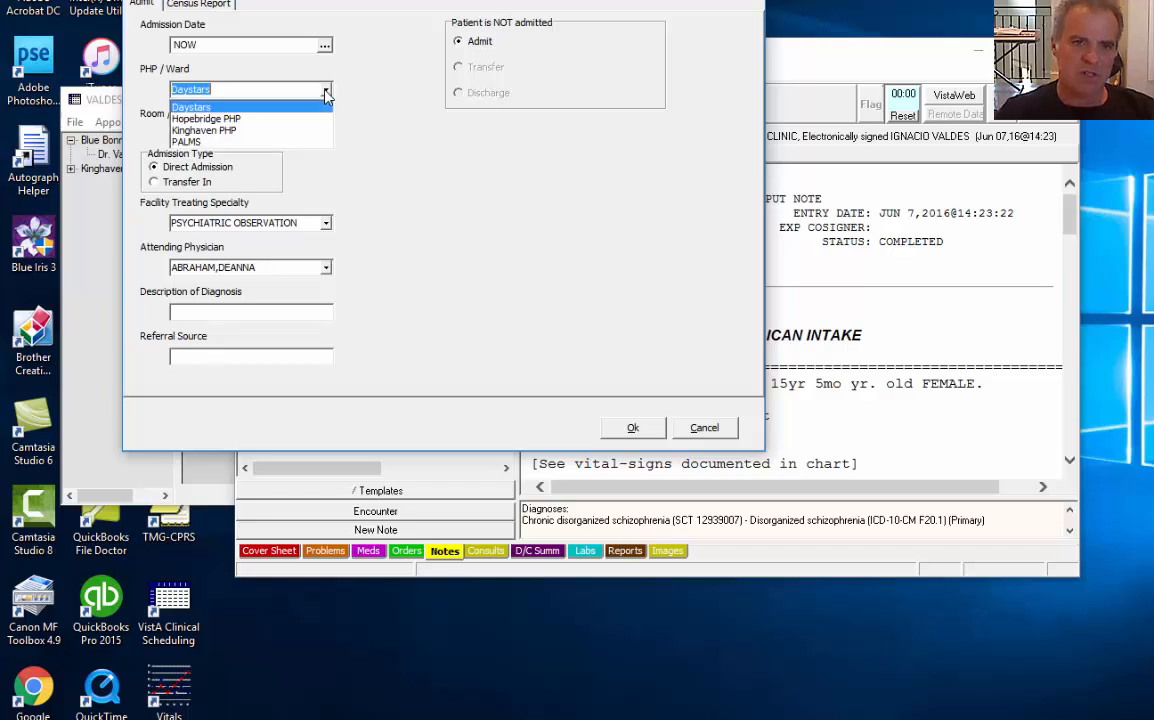
left_click(280, 119)
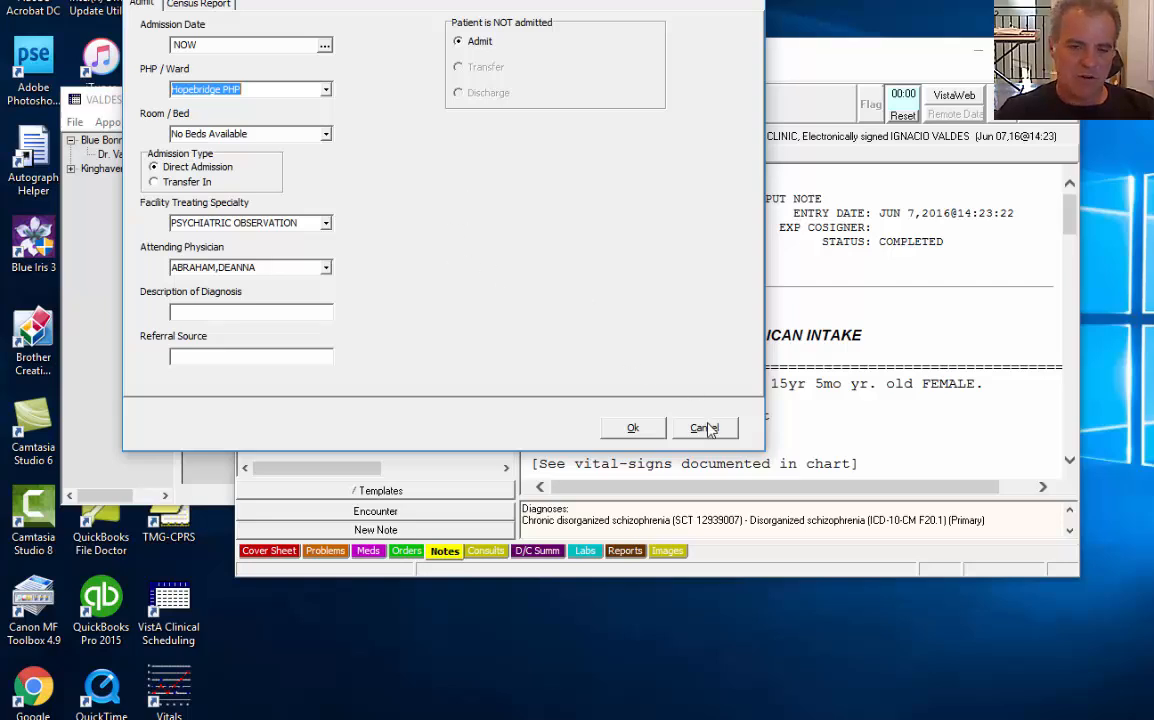
left_click_drag(470, 0, 572, 98)
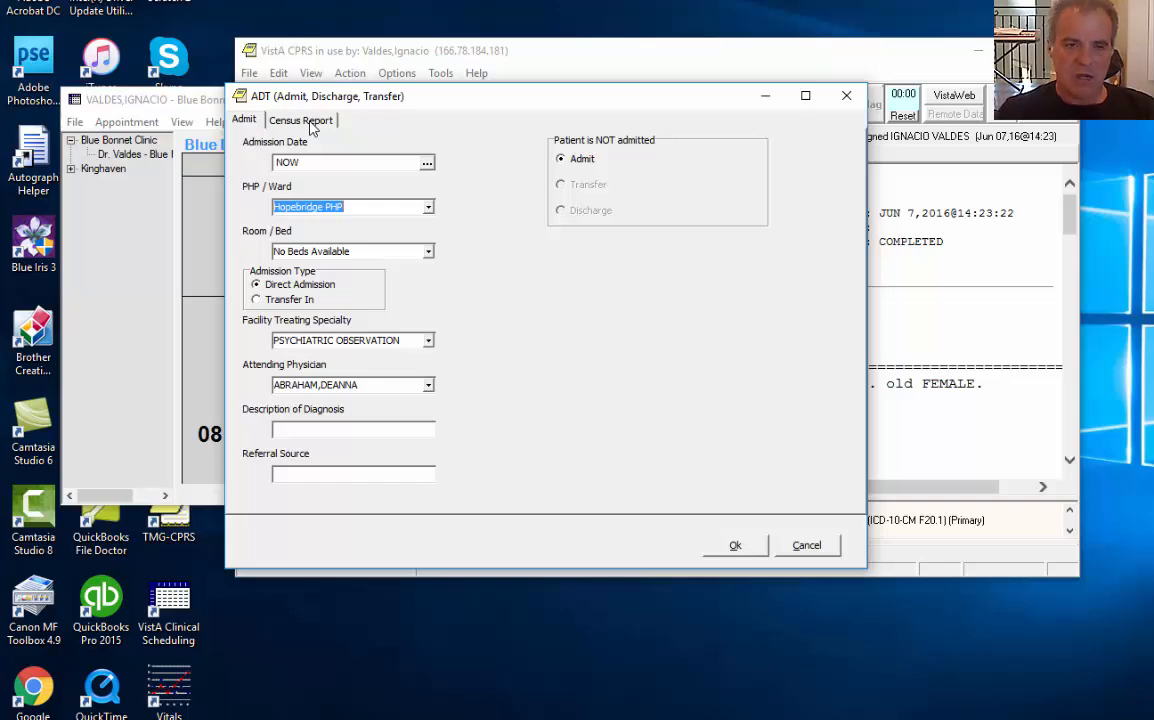
left_click(806, 545)
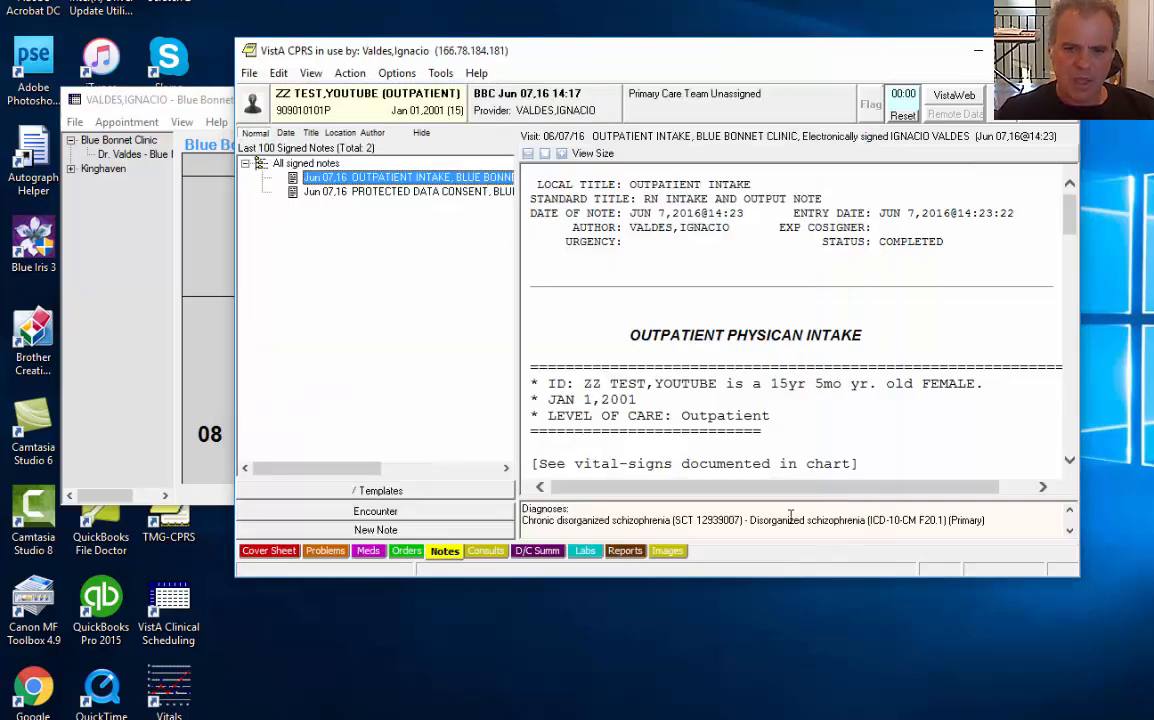
left_click(250, 74)
left_click(300, 93)
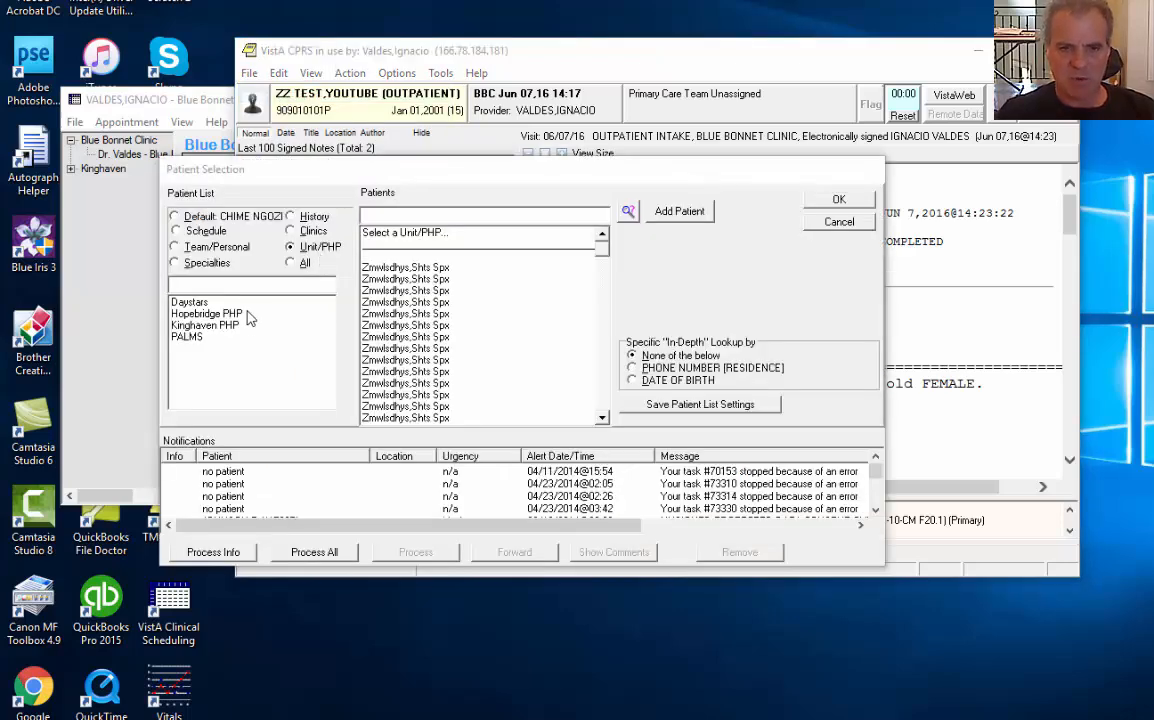
left_click(249, 315)
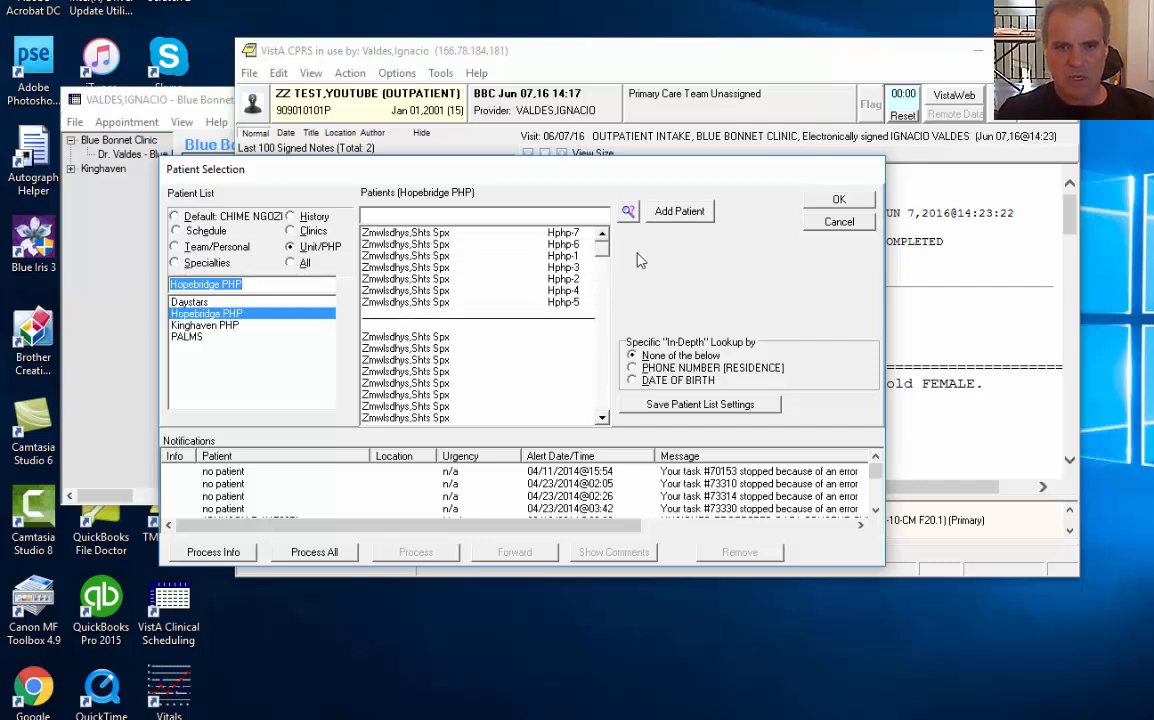
left_click(833, 224)
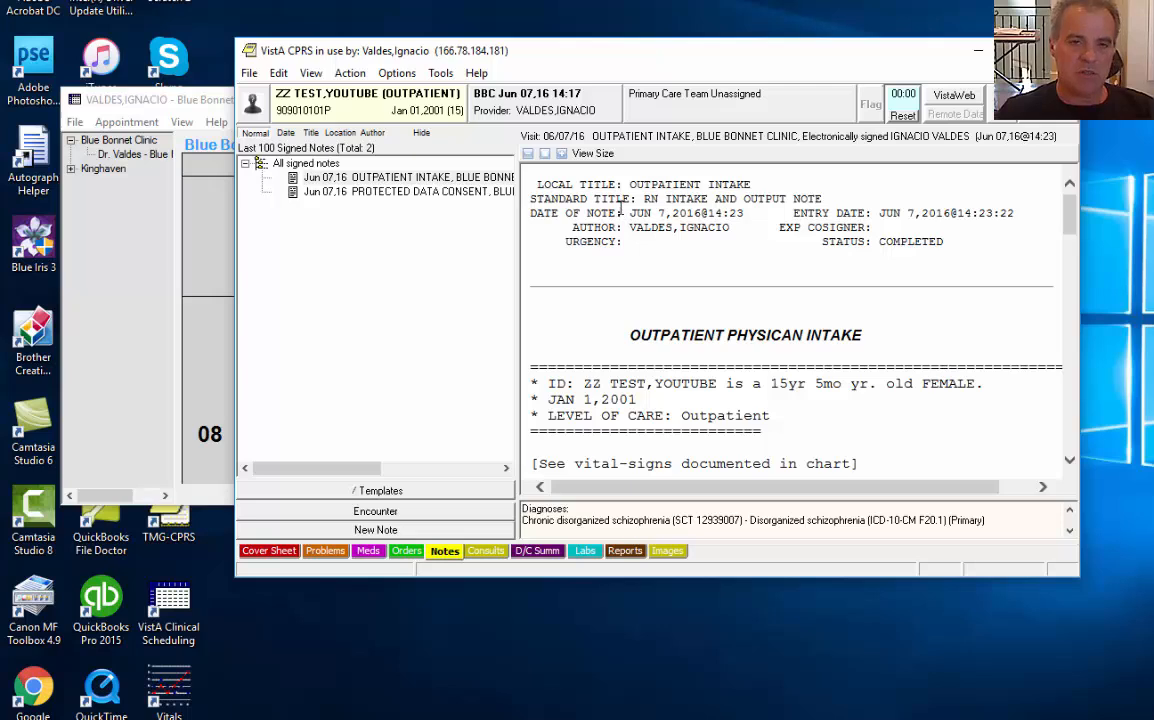
left_click(441, 75)
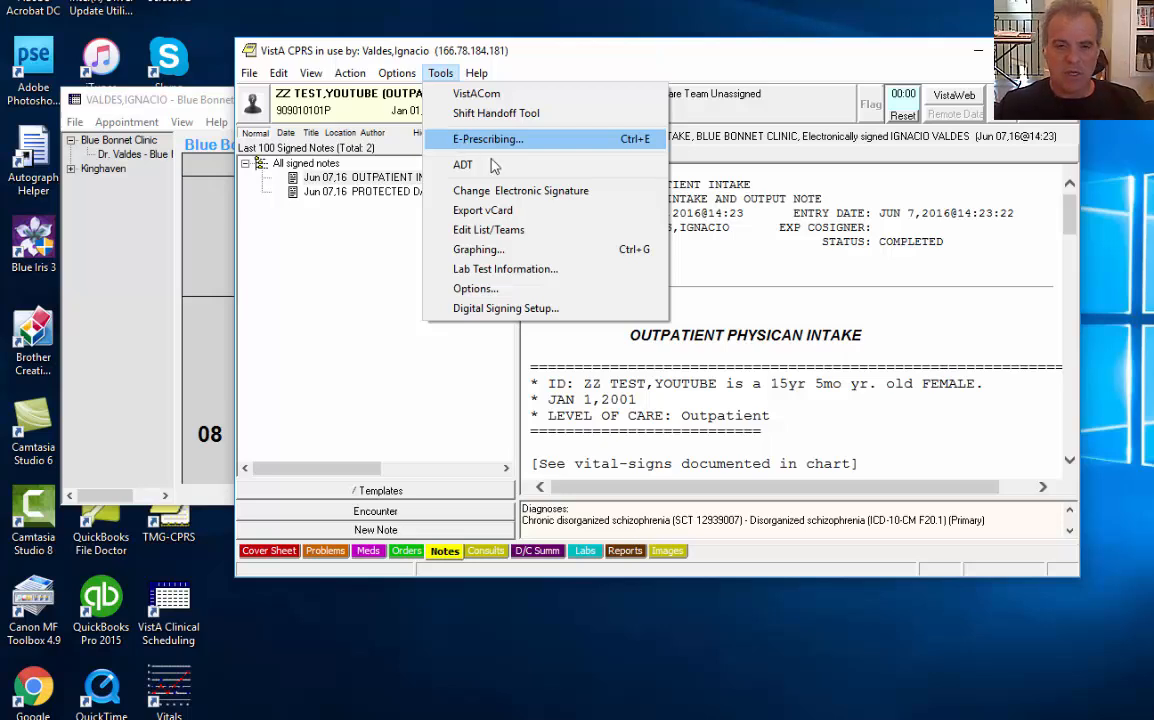
left_click(779, 238)
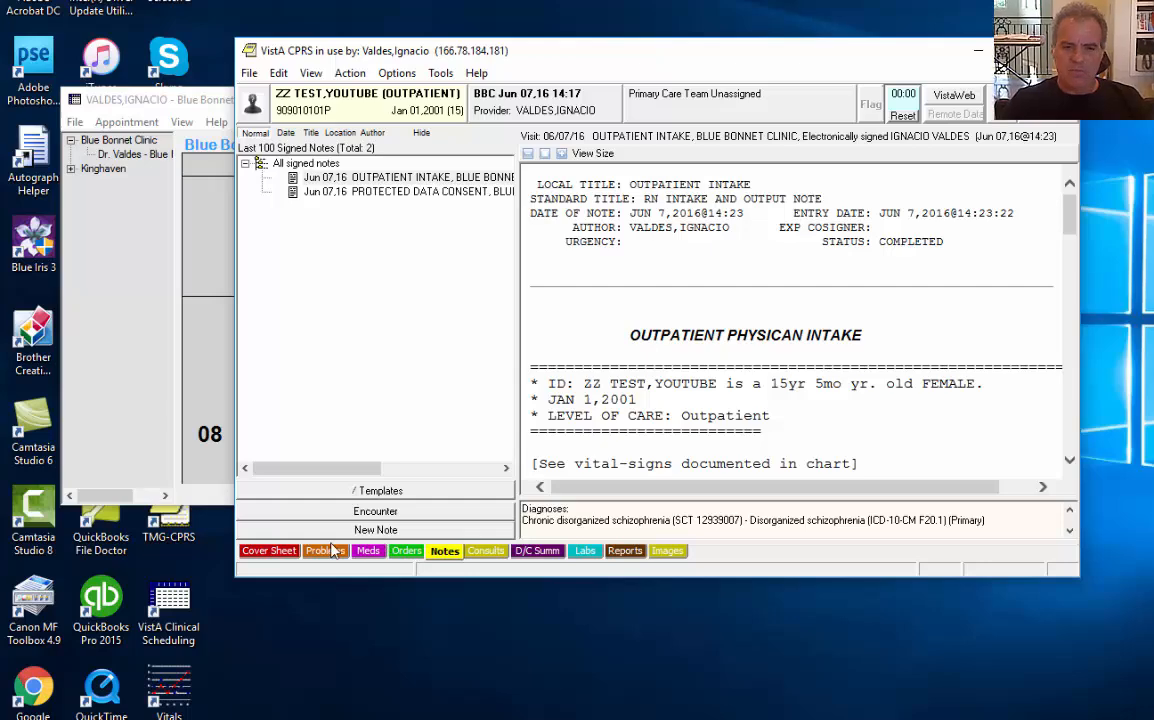
left_click(368, 550)
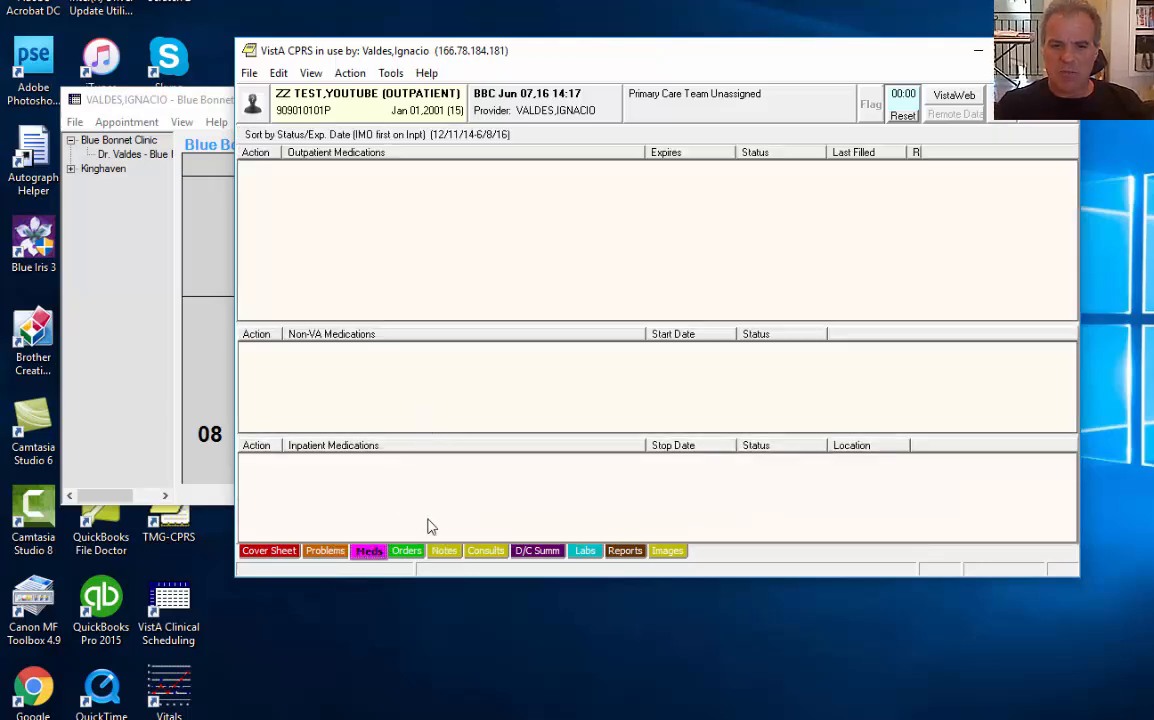
left_click(446, 551)
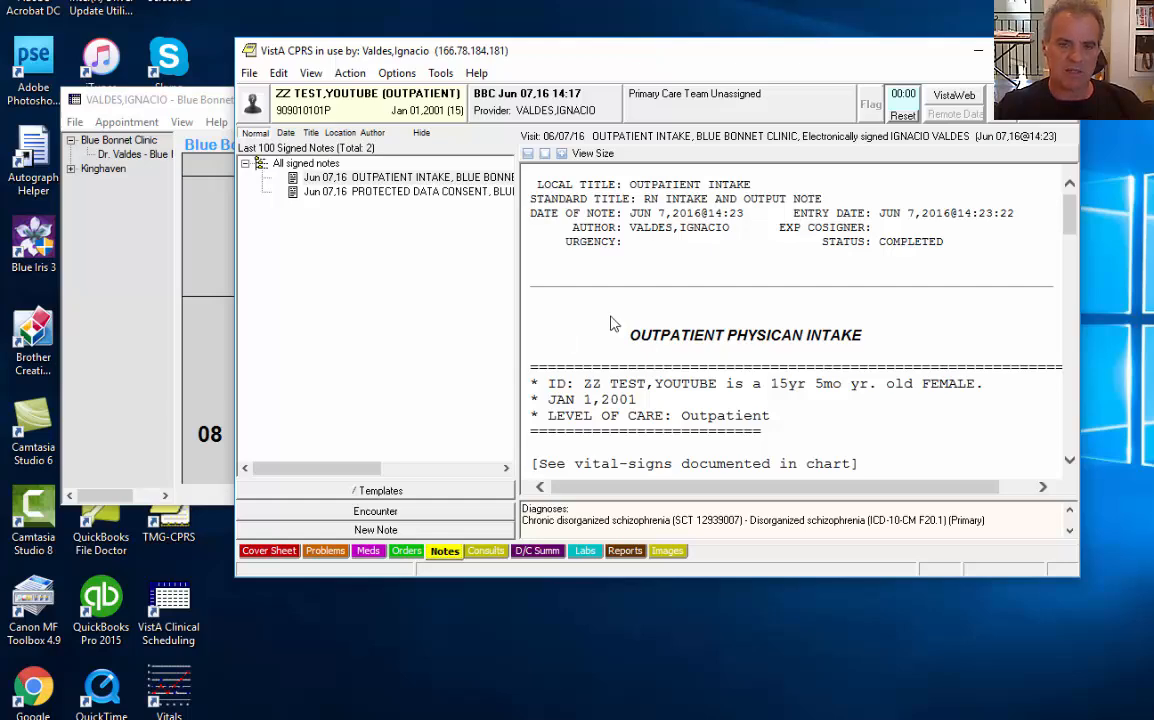
left_click_drag(629, 215, 630, 225)
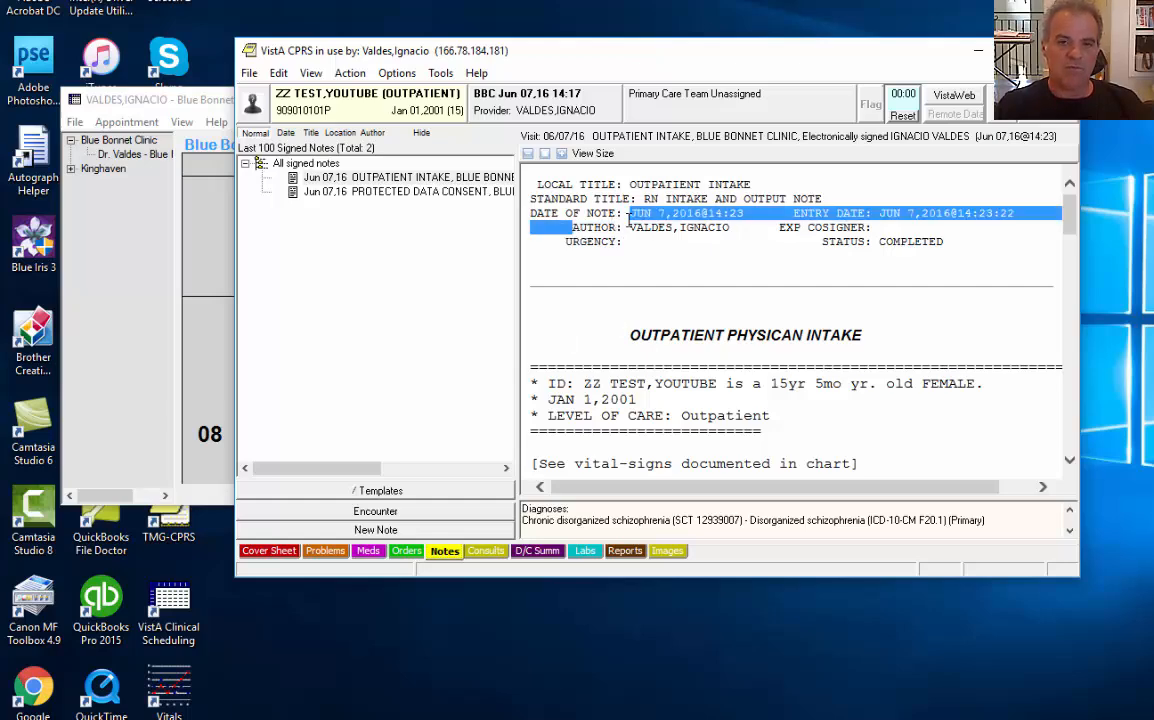
left_click(629, 220)
left_click(350, 74)
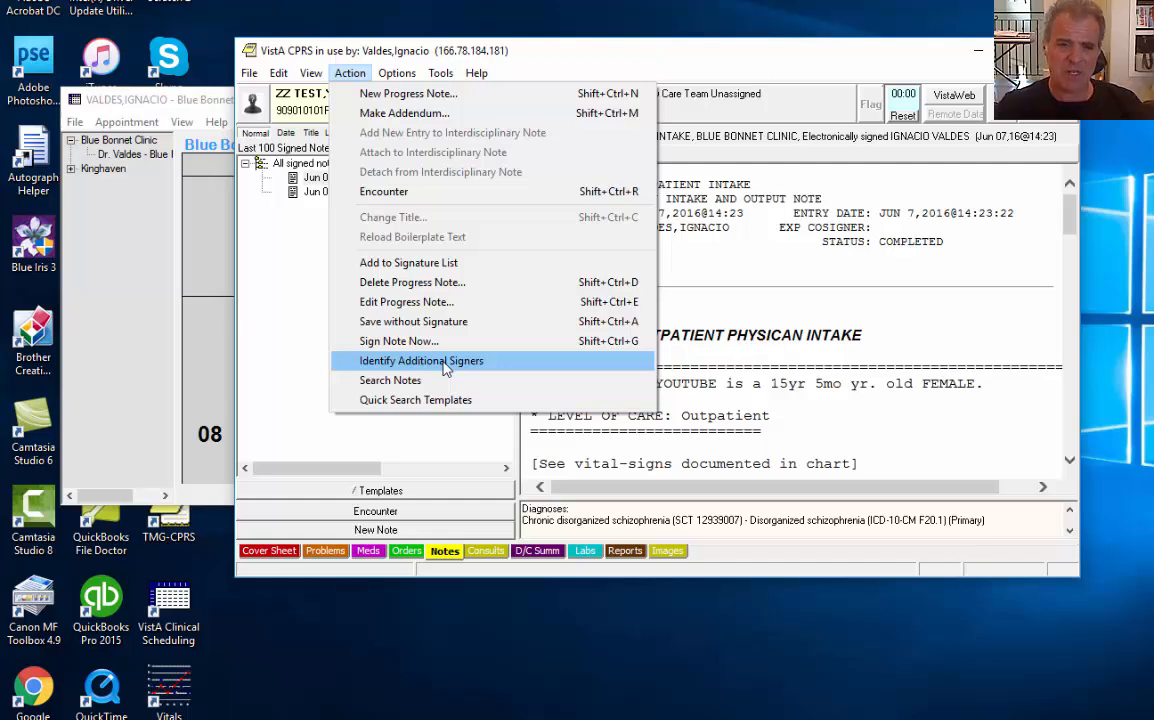
mouse_move(438, 75)
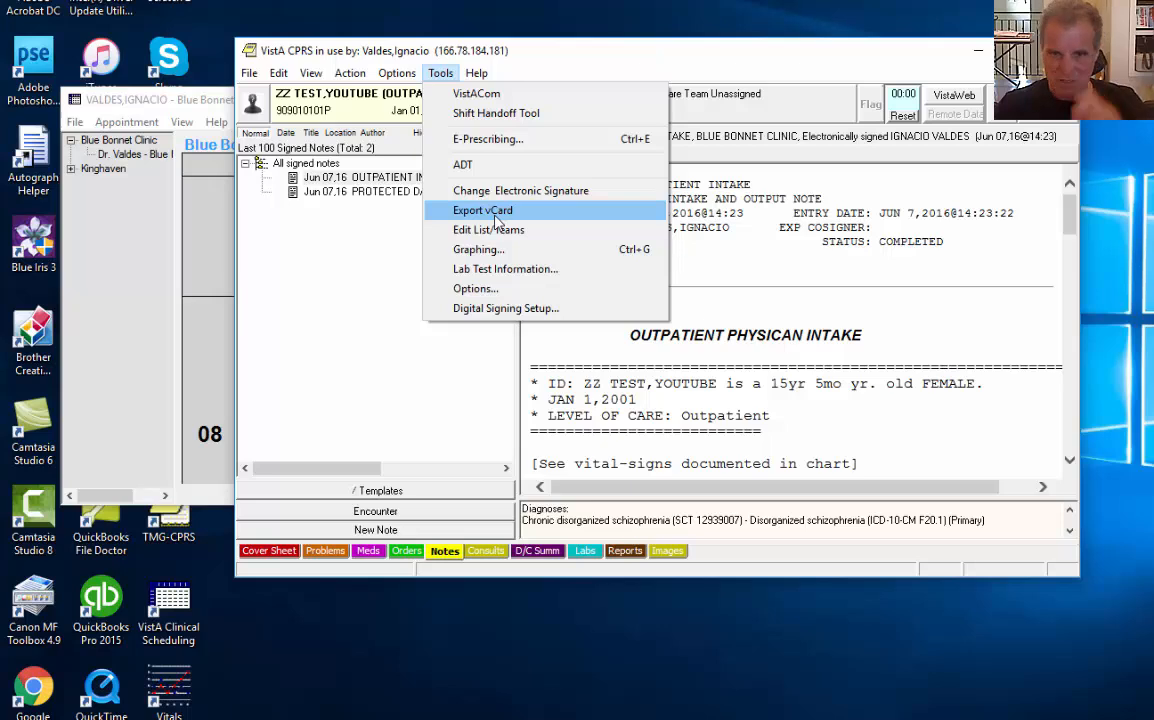
left_click(742, 222)
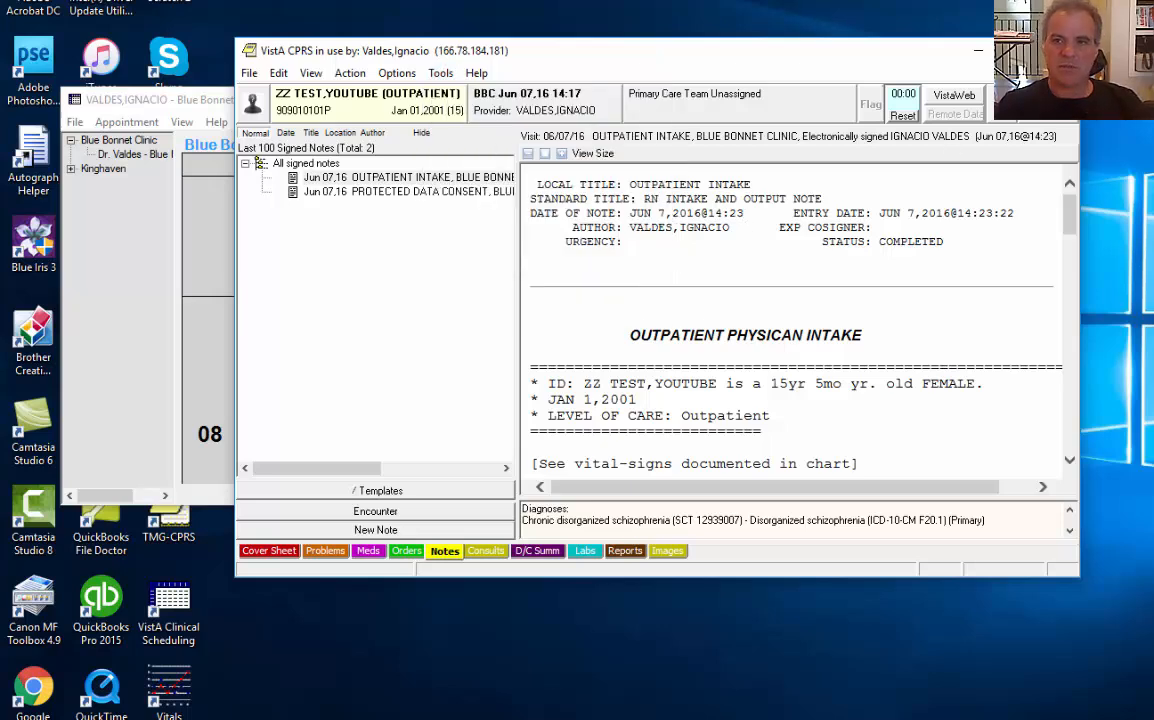